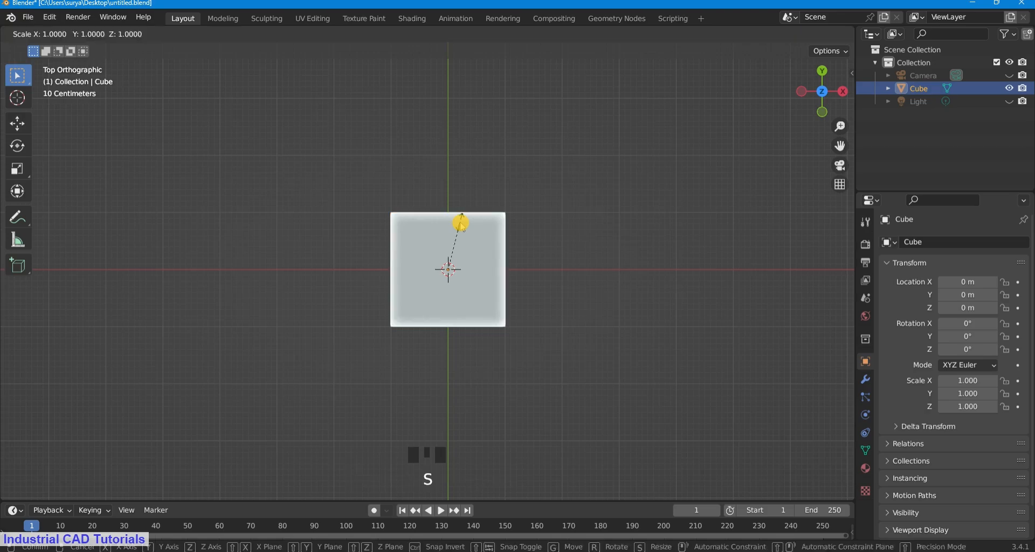
Scale the cube to about 2.03 along Y and about 1.48 along X
{"action": "key", "text": "z"}
{"action": "key", "text": "s"}
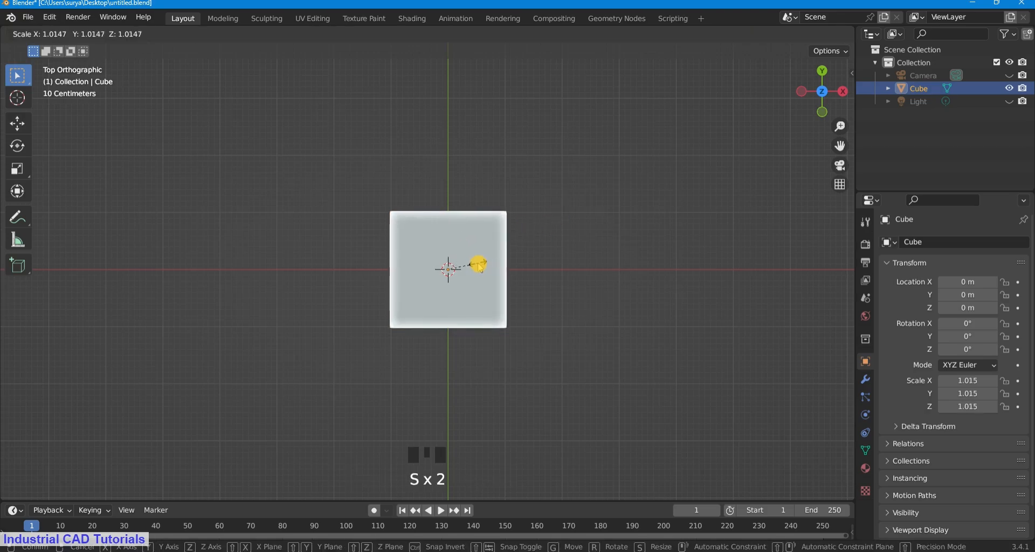
{"action": "key", "text": "y"}
{"action": "left_click", "coordinate": [493, 223]}
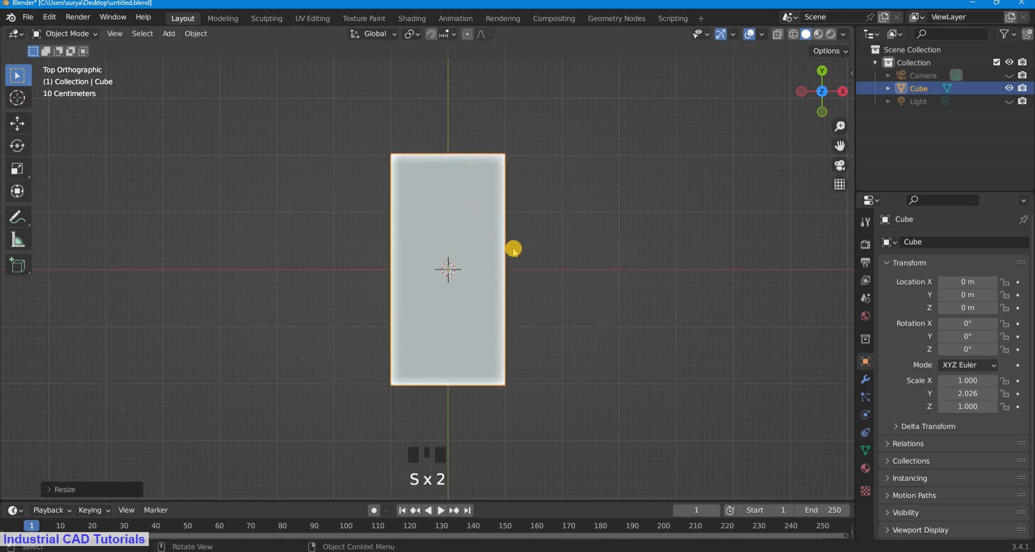
{"action": "key", "text": "s"}
{"action": "key", "text": "x"}
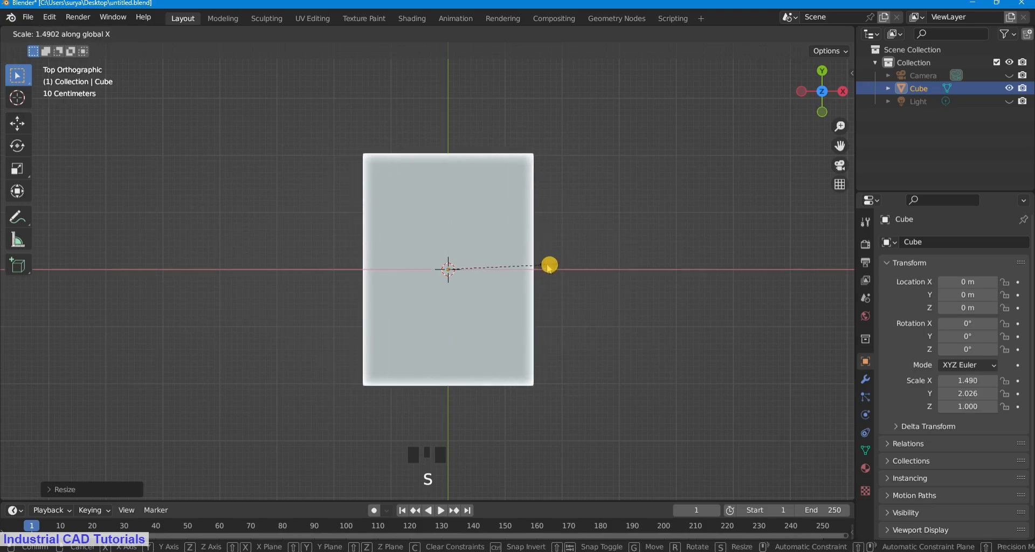
{"action": "left_click", "coordinate": [548, 266]}
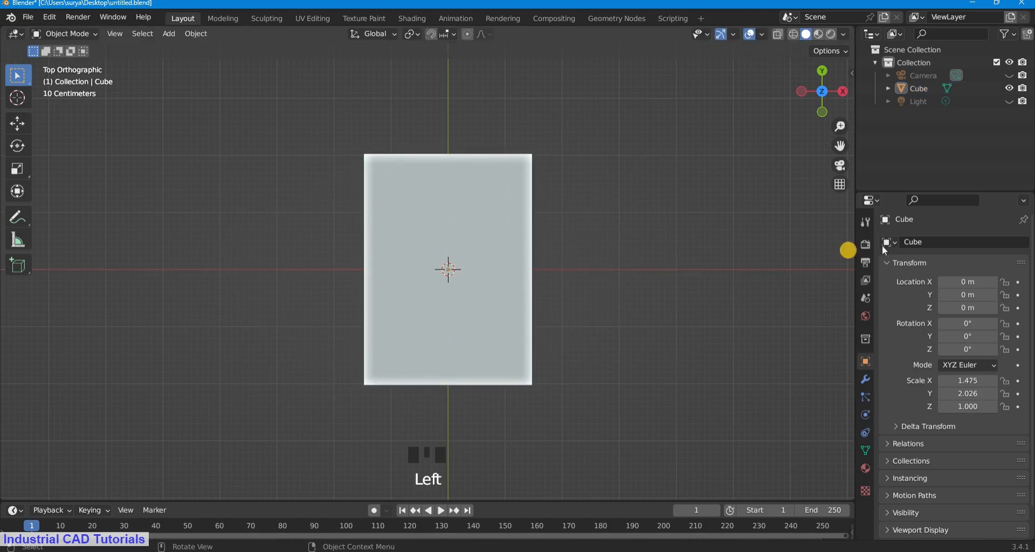
Flatten the cube into a thin slab by scaling it to about 0.075 along Z
{"action": "scroll", "coordinate": [889, 258], "scroll_direction": "down", "scroll_amount": 3}
{"action": "left_click_drag", "start_coordinate": [814, 88], "coordinate": [766, 443]}
{"action": "left_click", "coordinate": [504, 310]}
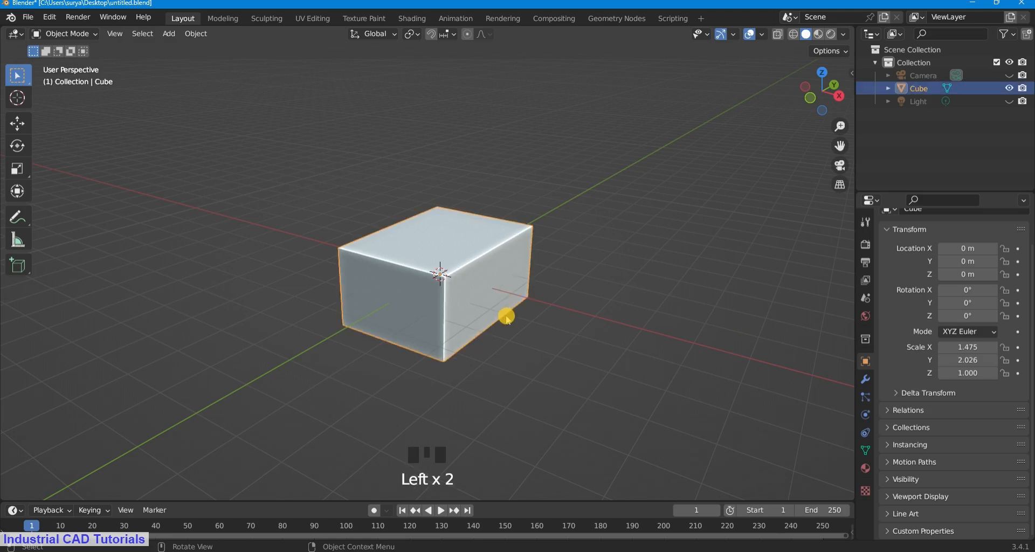
{"action": "key", "text": "s"}
{"action": "key", "text": "z"}
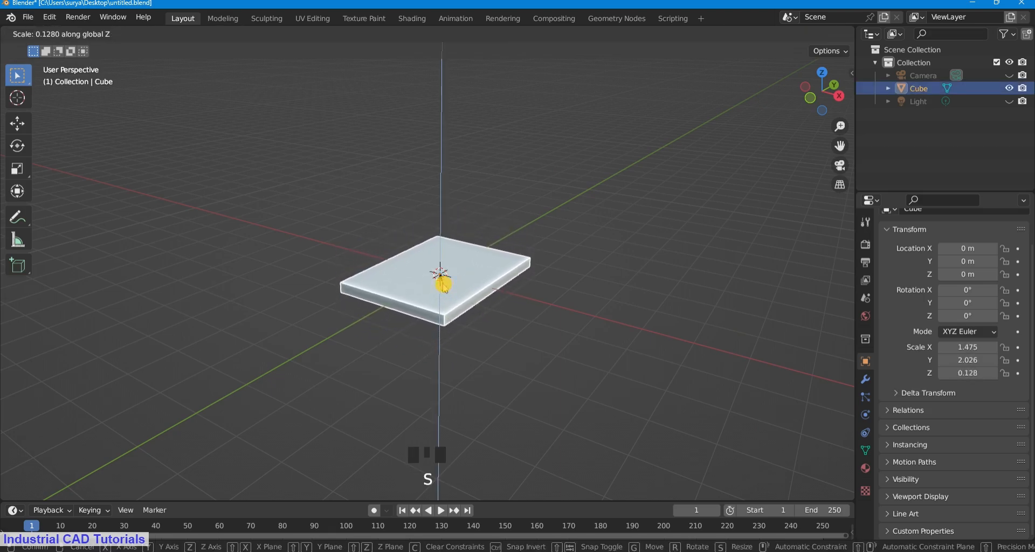
{"action": "left_click", "coordinate": [440, 275]}
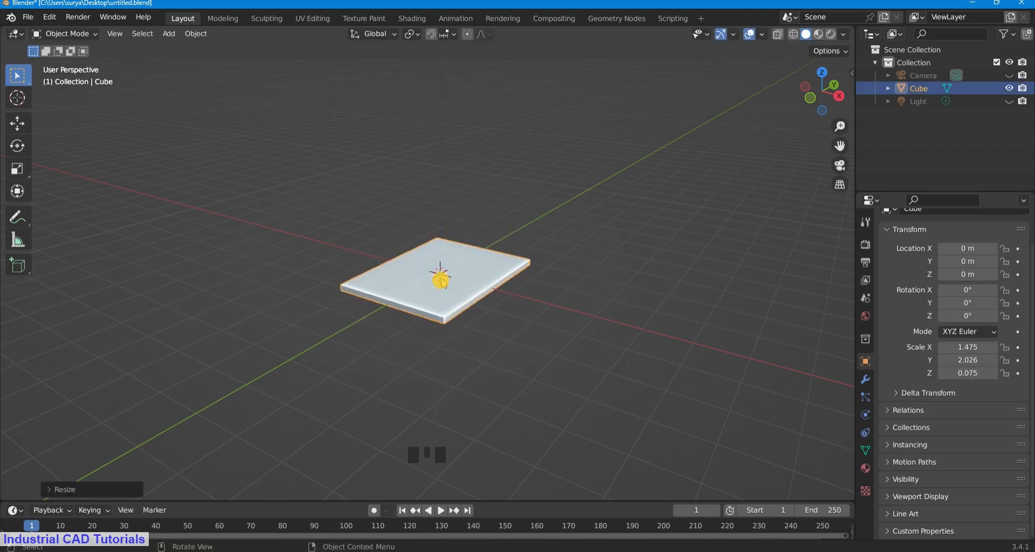
Switch the slab to Edit Mode and add a single loop cut around the middle of its thickness
{"action": "scroll", "coordinate": [642, 198], "scroll_direction": "up", "scroll_amount": 3}
{"action": "left_click", "coordinate": [47, 36]}
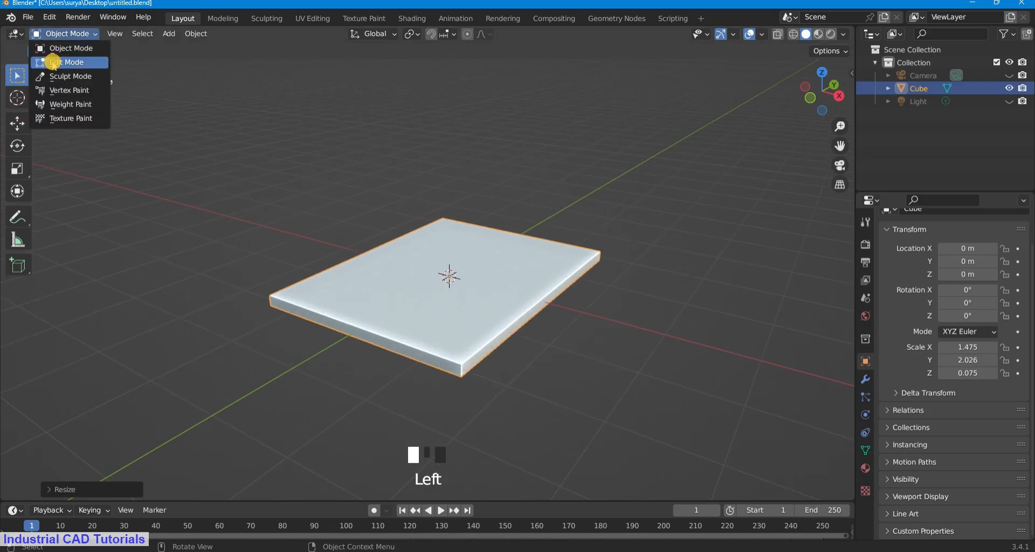
{"action": "scroll", "coordinate": [513, 394], "scroll_direction": "up", "scroll_amount": 1}
{"action": "key", "text": "ctrl+r"}
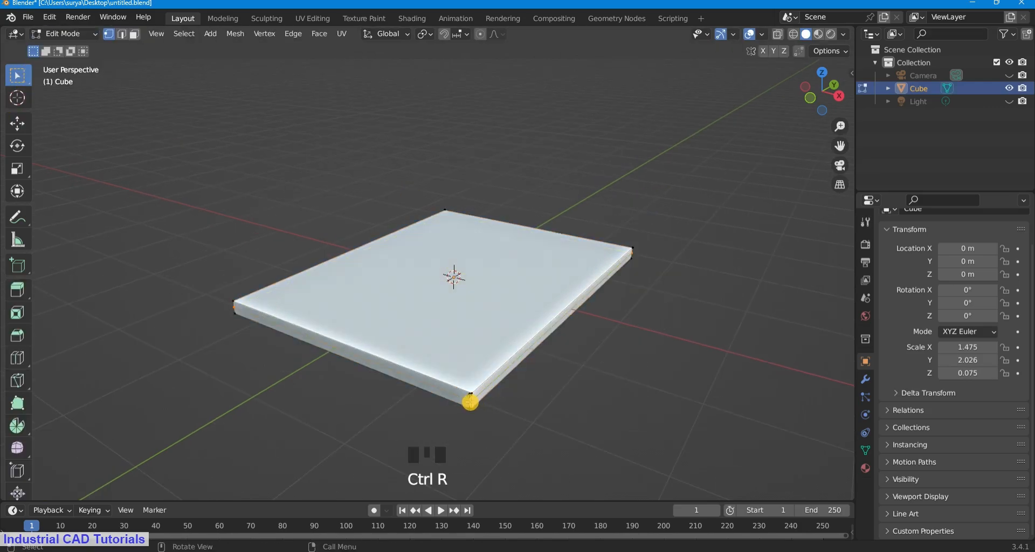
{"action": "left_click", "coordinate": [470, 402]}
{"action": "left_click", "coordinate": [471, 402]}
Add ten evenly spaced loop cuts running lengthwise, dividing the slab's width
{"action": "key", "text": "ctrl+r"}
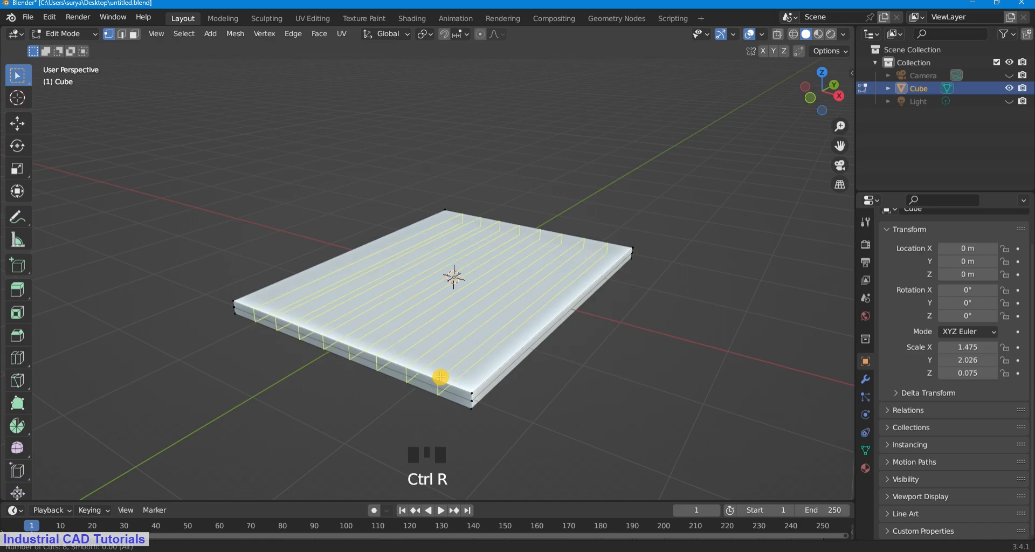
{"action": "left_click", "coordinate": [439, 377]}
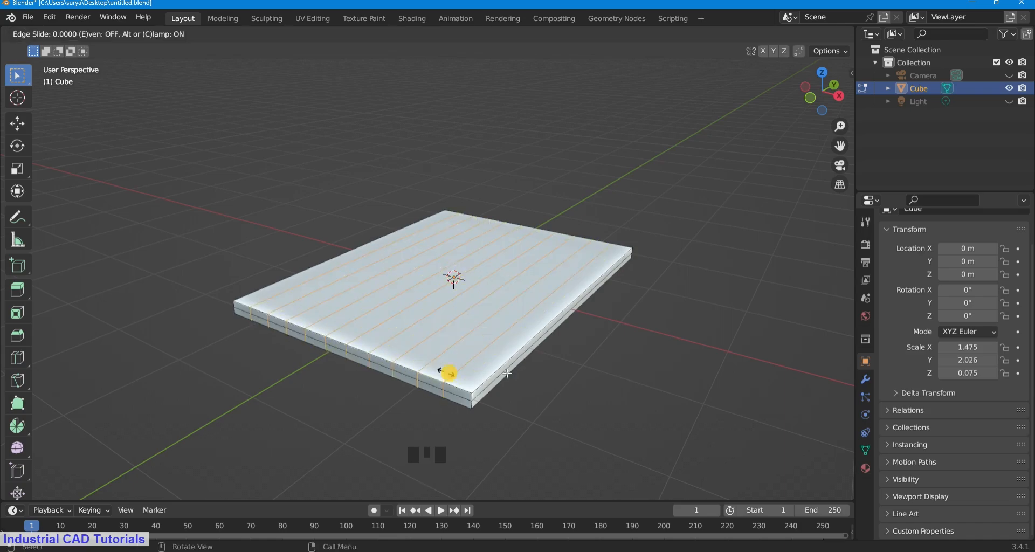
{"action": "left_click", "coordinate": [450, 372]}
Add ten evenly spaced loop cuts crosswise, dividing the slab's length into a grid, and save the file
{"action": "key", "text": "ctrl+r"}
{"action": "scroll", "coordinate": [510, 369], "scroll_direction": "up", "scroll_amount": 4}
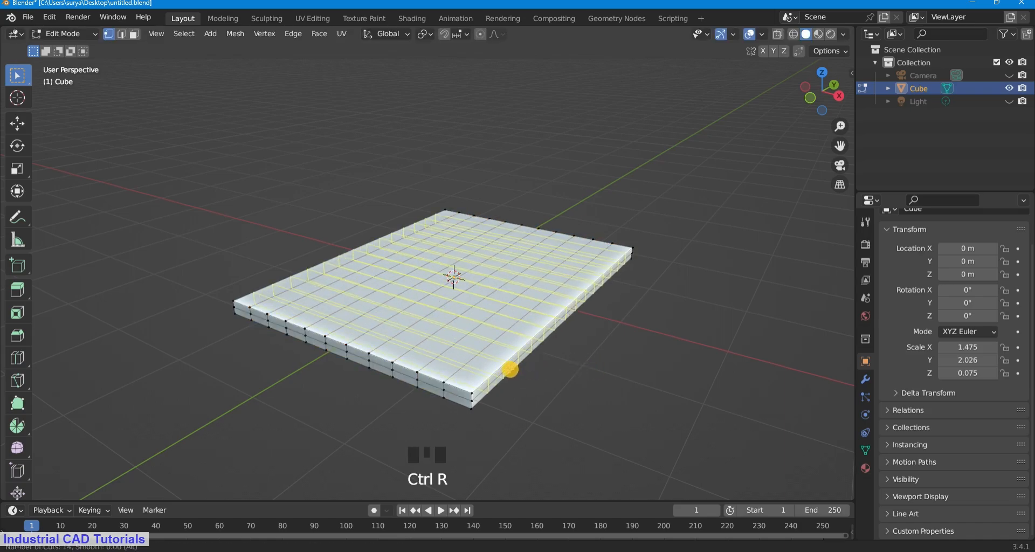
{"action": "scroll", "coordinate": [510, 369], "scroll_direction": "down", "scroll_amount": 3}
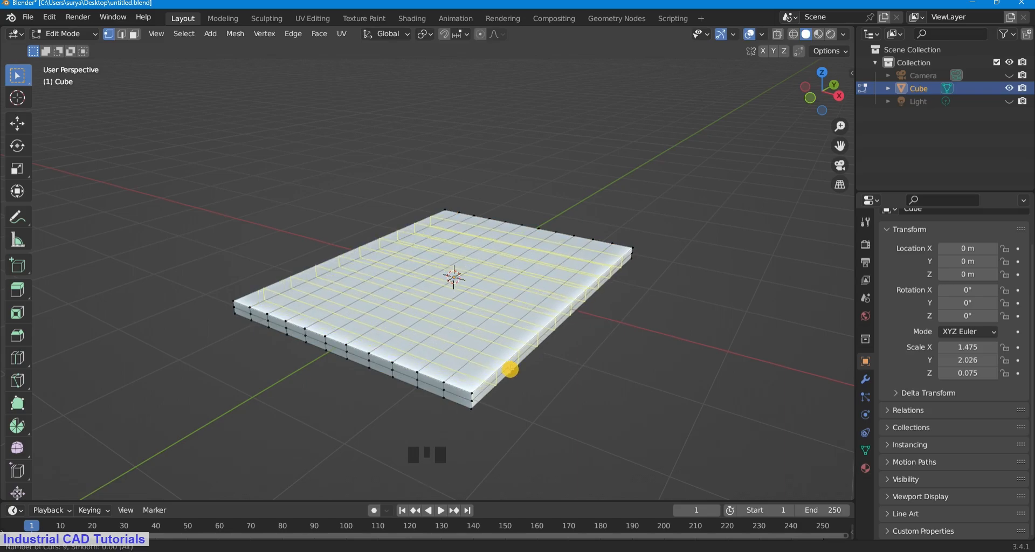
{"action": "left_click", "coordinate": [510, 370]}
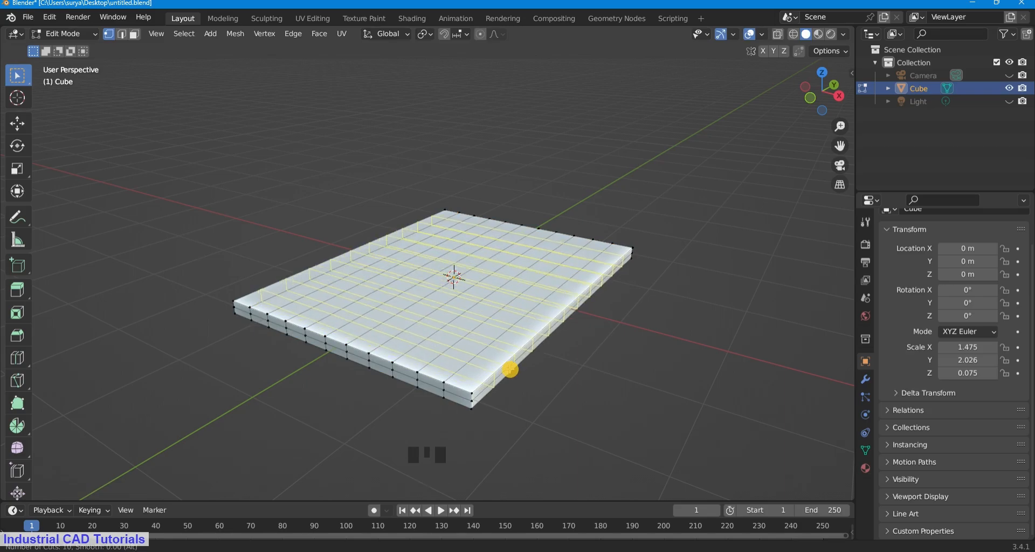
{"action": "left_click", "coordinate": [510, 369]}
{"action": "right_click", "coordinate": [751, 132]}
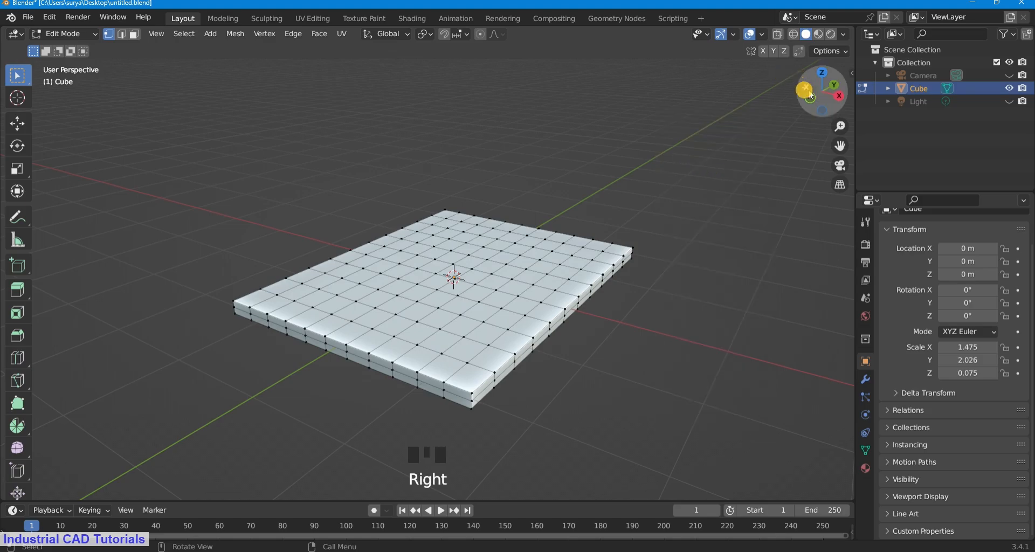
{"action": "left_click_drag", "start_coordinate": [812, 93], "coordinate": [816, 107]}
{"action": "key", "text": "ctrl+s"}
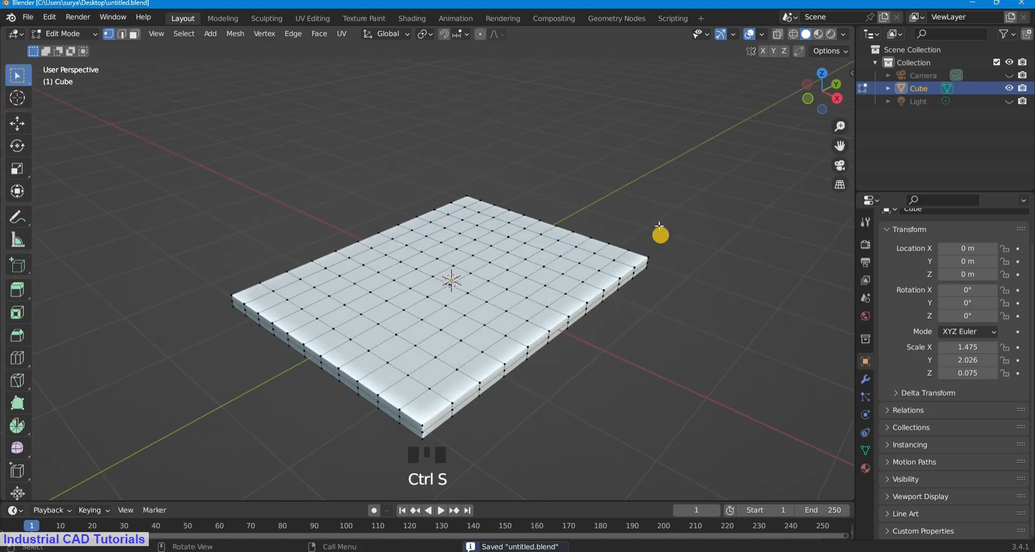
Select the whole slab mesh and add cloth physics to it
{"action": "scroll", "coordinate": [661, 226], "scroll_direction": "down", "scroll_amount": 2}
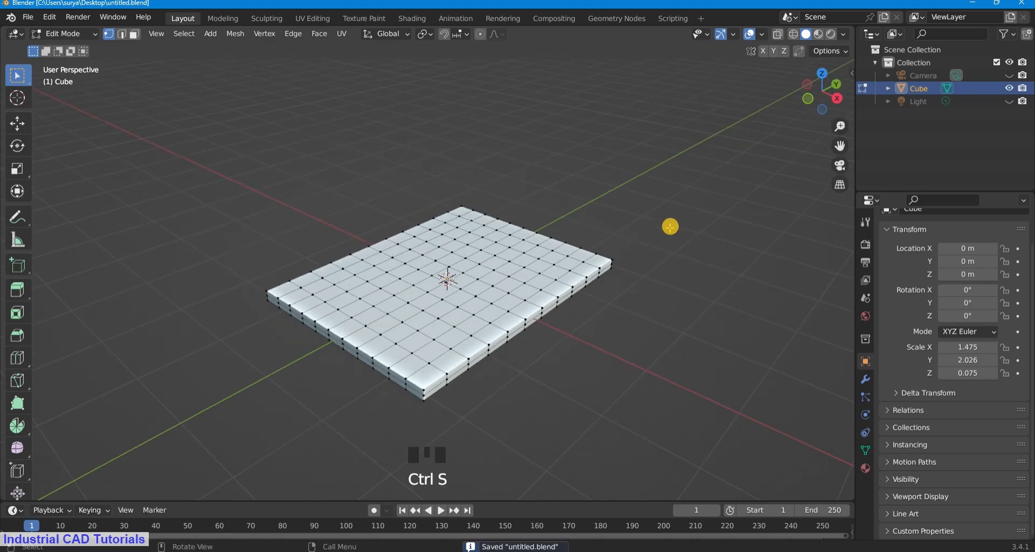
{"action": "scroll", "coordinate": [620, 270], "scroll_direction": "up", "scroll_amount": 2}
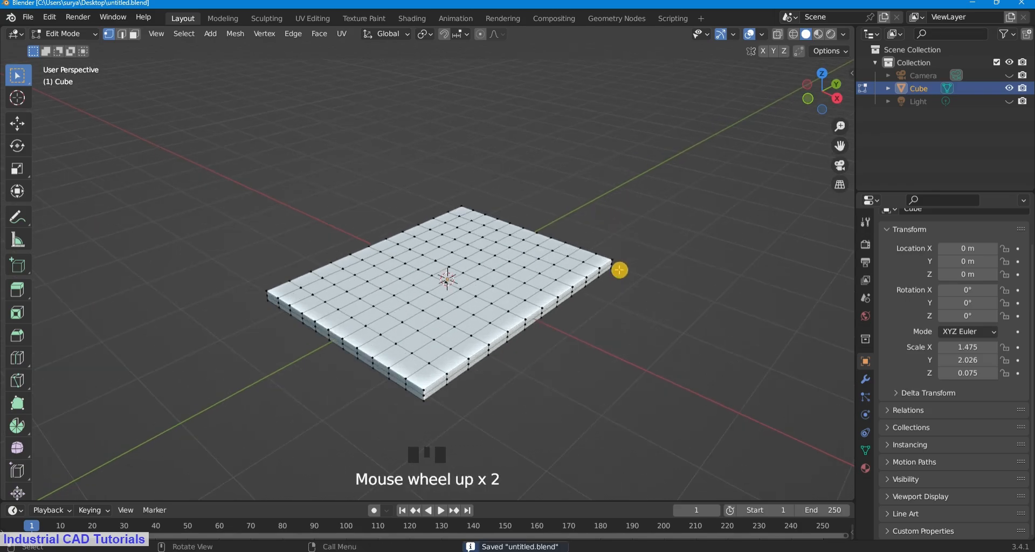
{"action": "key", "text": "a"}
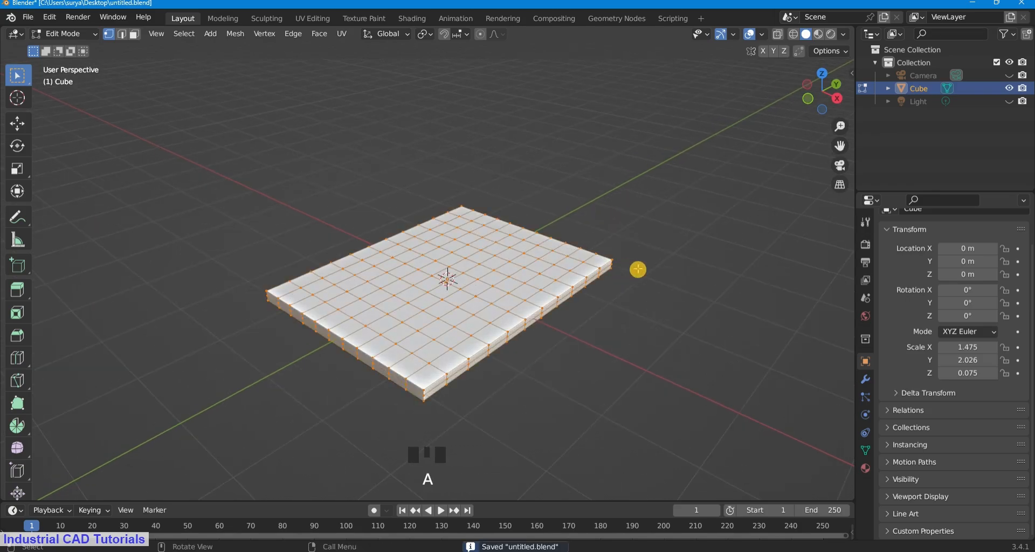
{"action": "left_click", "coordinate": [865, 415]}
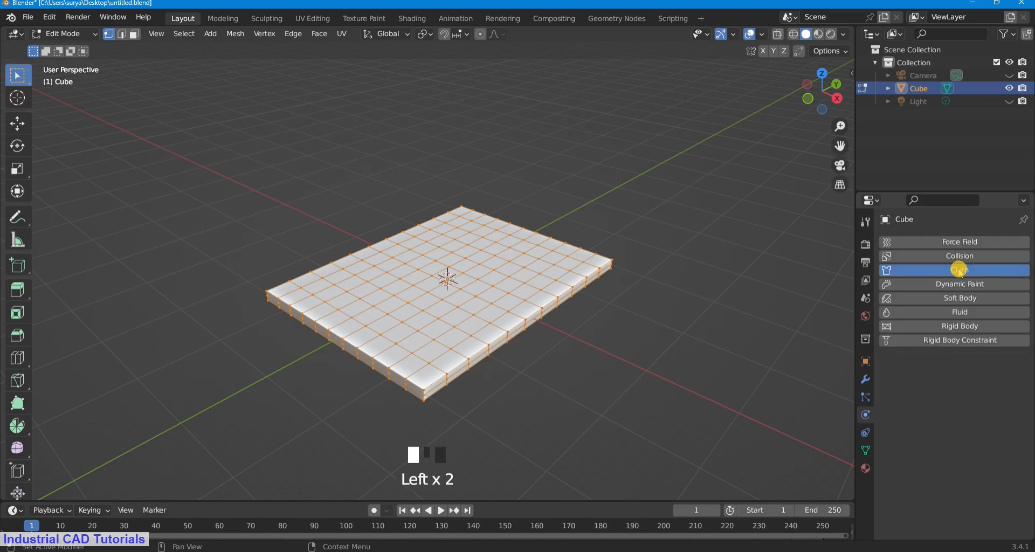
Enable self collisions in the slab's cloth collision settings
{"action": "scroll", "coordinate": [912, 423], "scroll_direction": "down", "scroll_amount": 20}
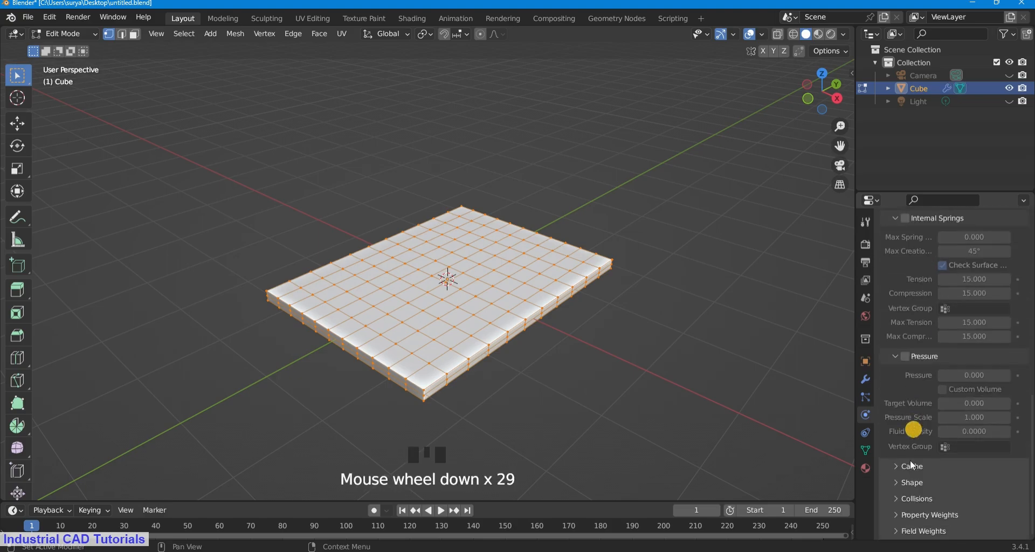
{"action": "left_click", "coordinate": [911, 498]}
{"action": "scroll", "coordinate": [911, 493], "scroll_direction": "down", "scroll_amount": 10}
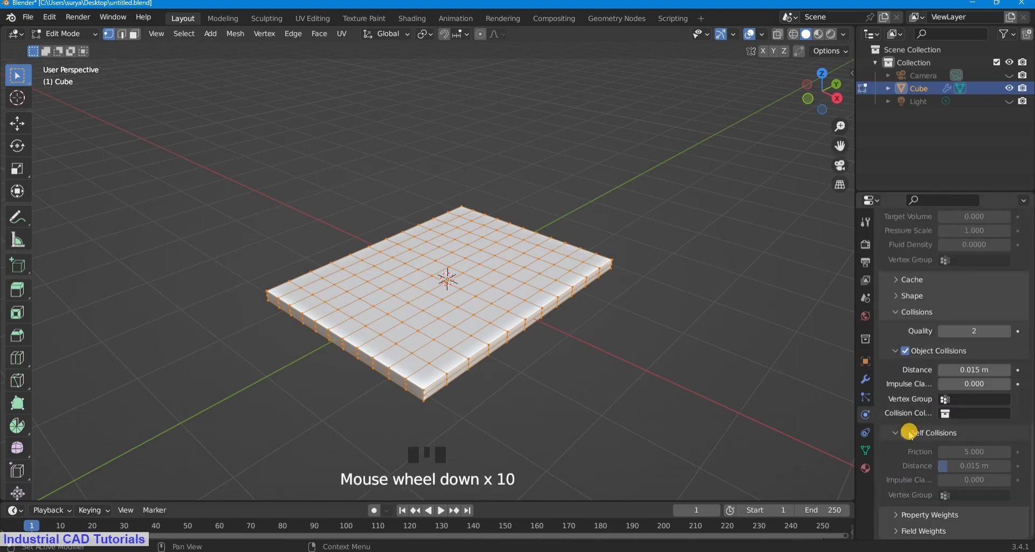
{"action": "left_click", "coordinate": [910, 433]}
{"action": "left_click", "coordinate": [911, 312]}
Set the cloth's gravity field weight to 0 and save the file
{"action": "scroll", "coordinate": [911, 531], "scroll_direction": "down", "scroll_amount": 8}
{"action": "left_click", "coordinate": [916, 529]}
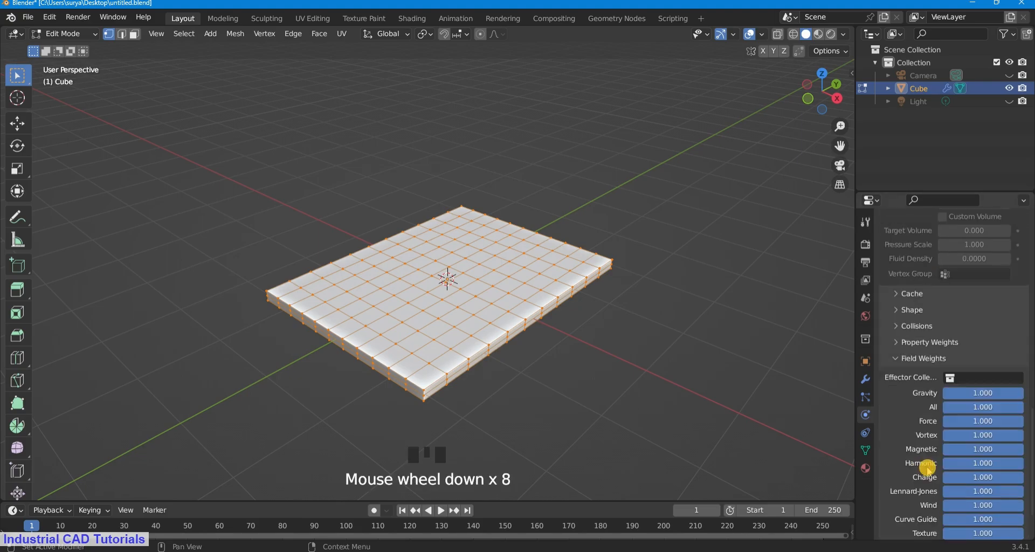
{"action": "left_click", "coordinate": [976, 395]}
{"action": "left_click", "coordinate": [674, 339]}
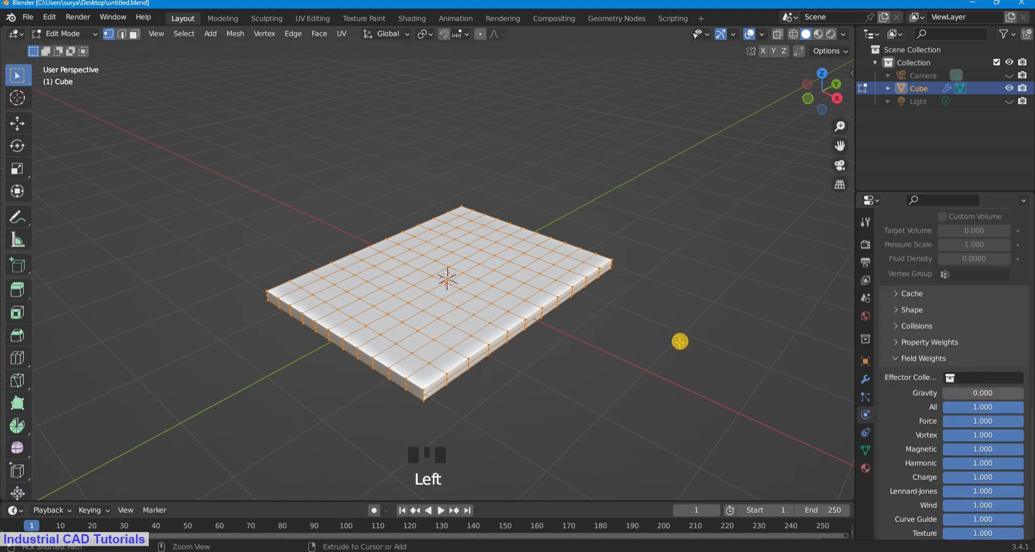
{"action": "key", "text": "ctrl+s"}
Return the slab to Object Mode and add a force field of type Force at the origin
{"action": "left_click", "coordinate": [682, 373]}
{"action": "scroll", "coordinate": [682, 375], "scroll_direction": "up", "scroll_amount": 1}
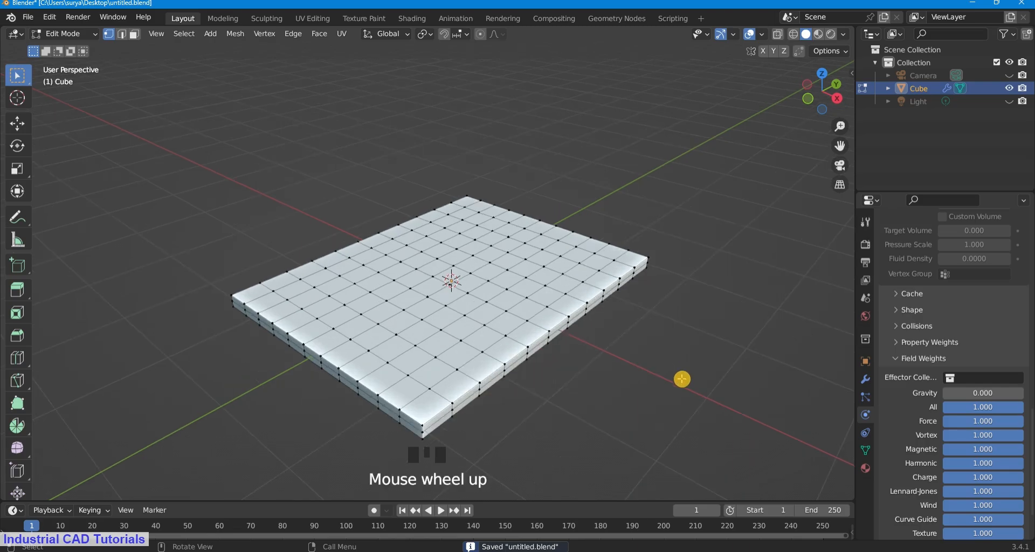
{"action": "scroll", "coordinate": [682, 378], "scroll_direction": "down", "scroll_amount": 2}
{"action": "key", "text": "a"}
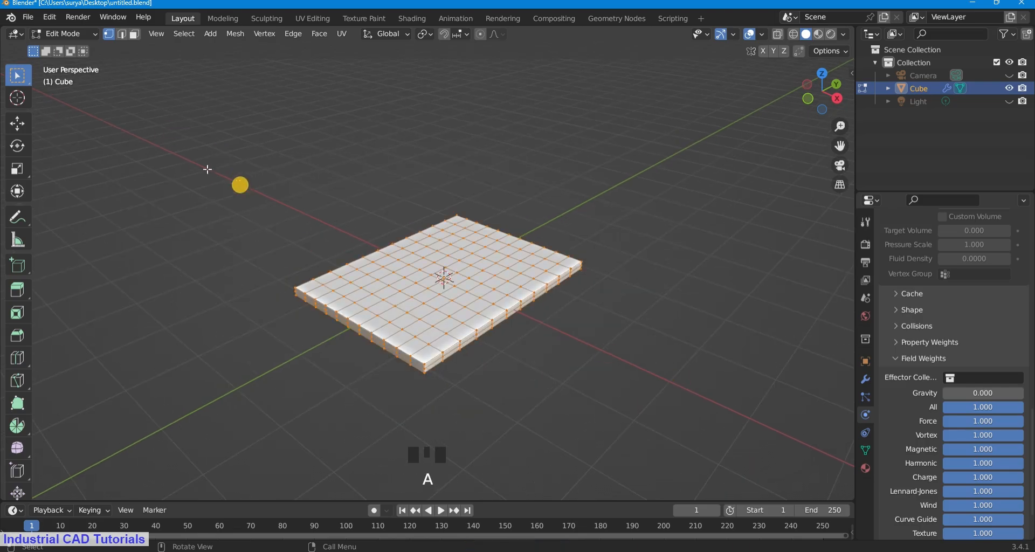
{"action": "left_click", "coordinate": [54, 34]}
{"action": "left_click", "coordinate": [81, 46]}
{"action": "left_click", "coordinate": [169, 33]}
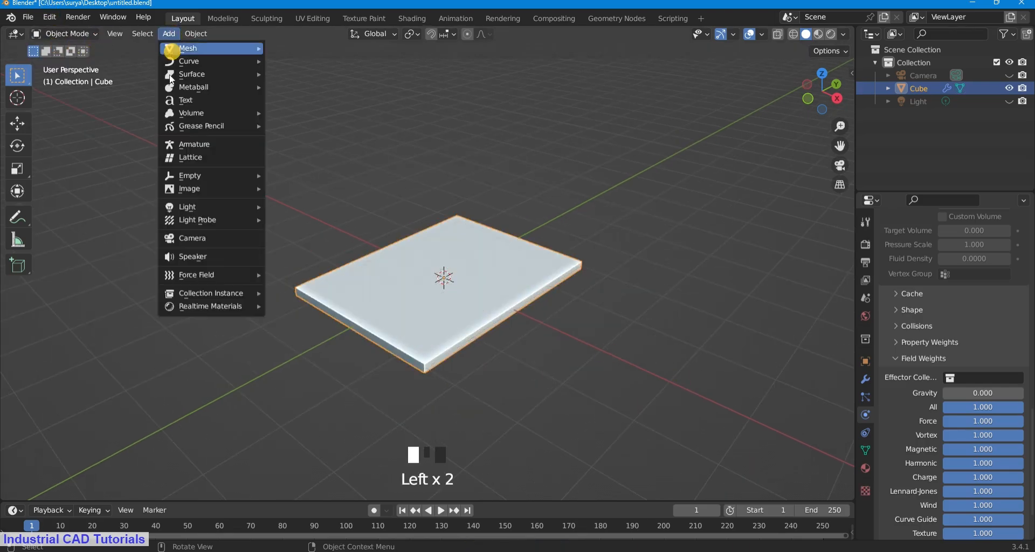
{"action": "mouse_move", "coordinate": [236, 273]}
{"action": "left_click", "coordinate": [278, 270]}
Set the force field's strength to 200 and play the cloth simulation to about frame 17
{"action": "left_click", "coordinate": [970, 315]}
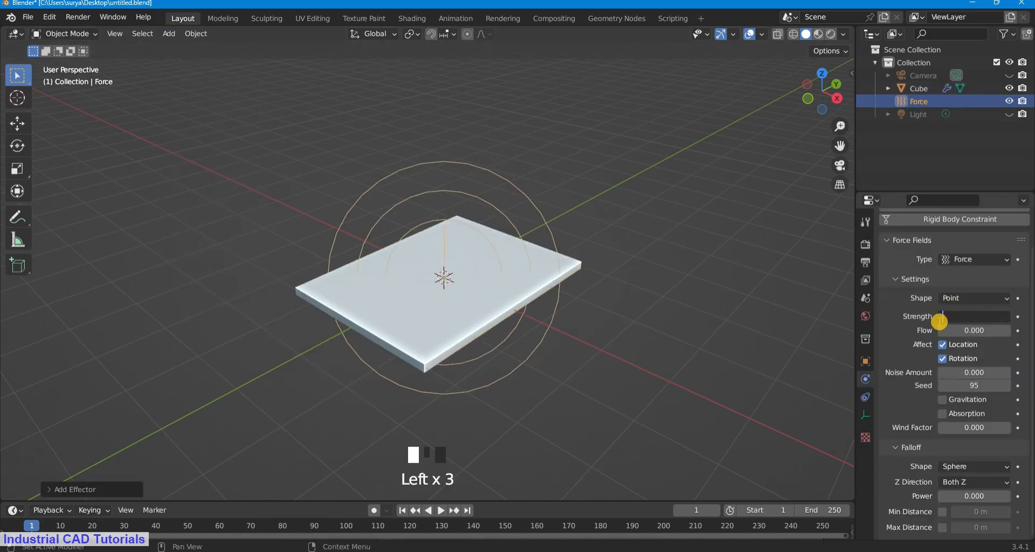
{"action": "type", "text": "200"}
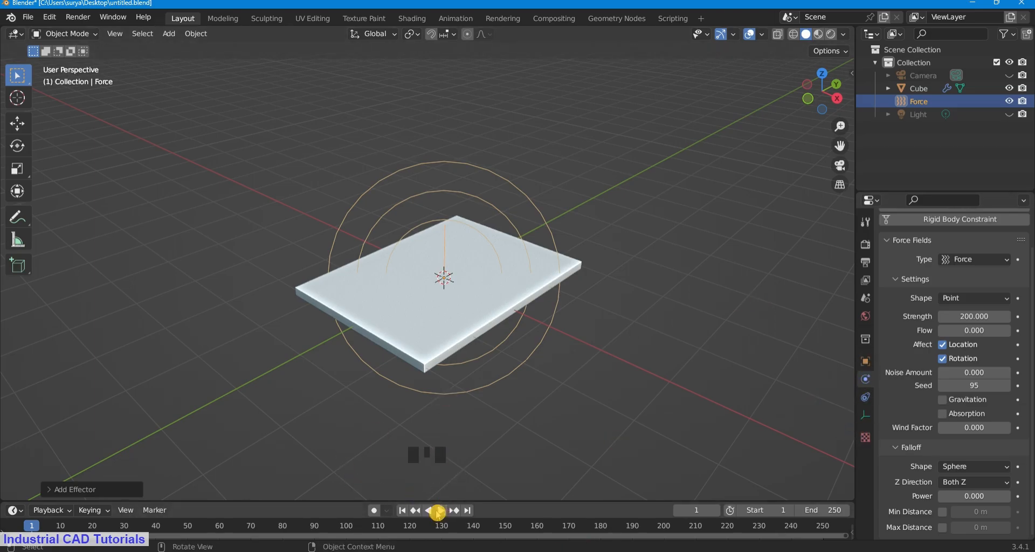
{"action": "left_click", "coordinate": [438, 511]}
{"action": "left_click", "coordinate": [438, 511]}
Set the force field's strength to 1700 and continue playing the simulation to frame 47 to inflate the slab
{"action": "left_click", "coordinate": [984, 317]}
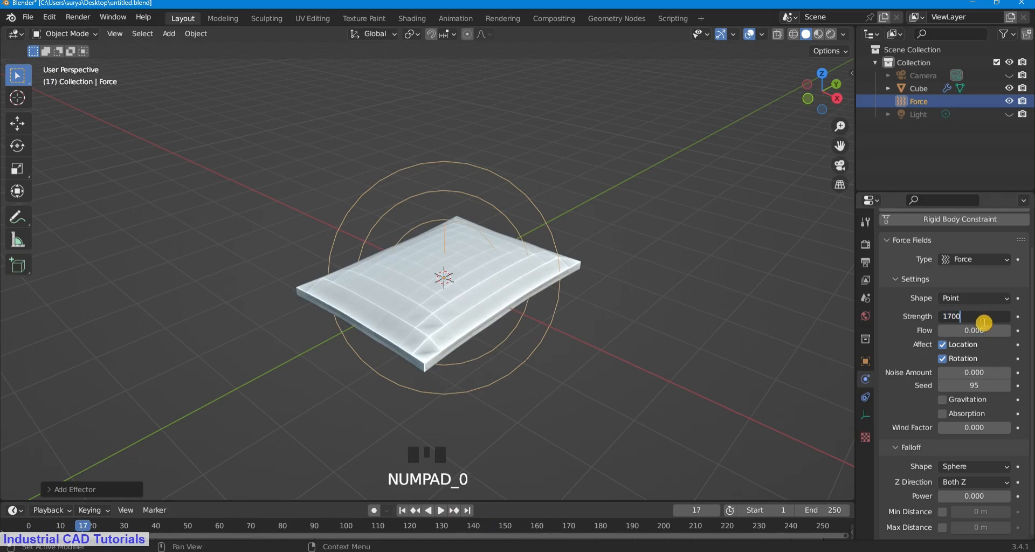
{"action": "left_click", "coordinate": [441, 511]}
{"action": "left_click", "coordinate": [441, 511]}
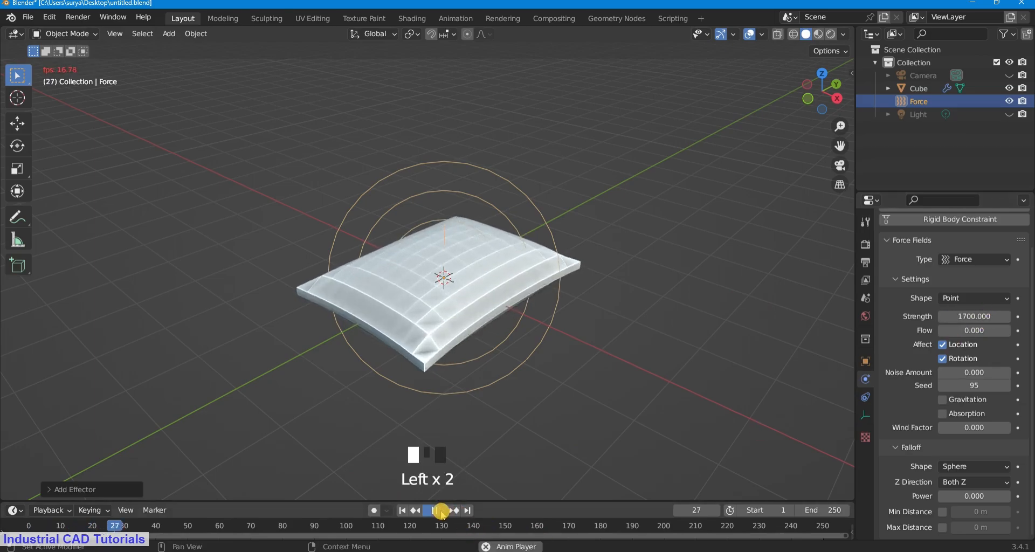
{"action": "left_click", "coordinate": [441, 511]}
{"action": "left_click", "coordinate": [441, 511]}
{"action": "left_click", "coordinate": [441, 511]}
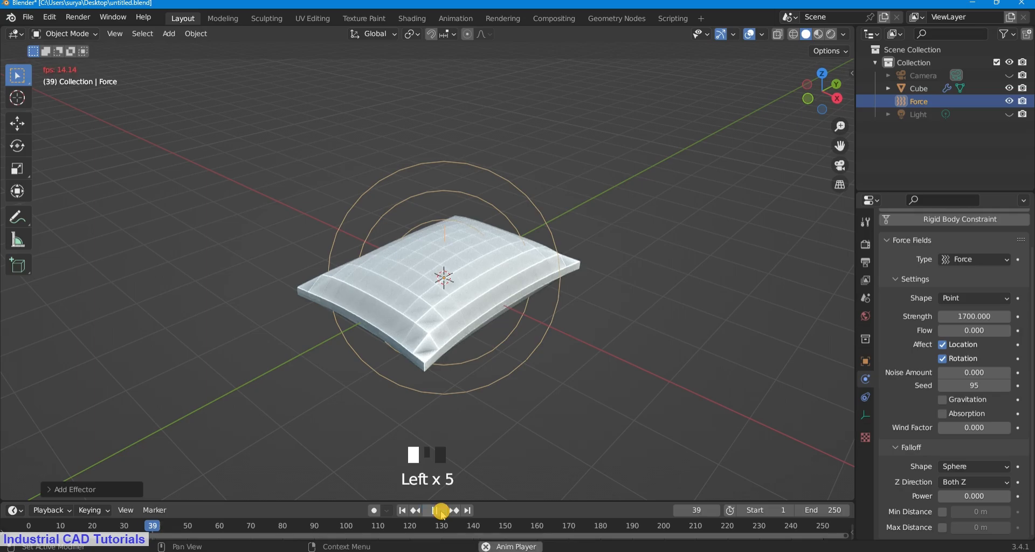
{"action": "left_click", "coordinate": [441, 511]}
{"action": "left_click_drag", "start_coordinate": [852, 109], "coordinate": [849, 218]}
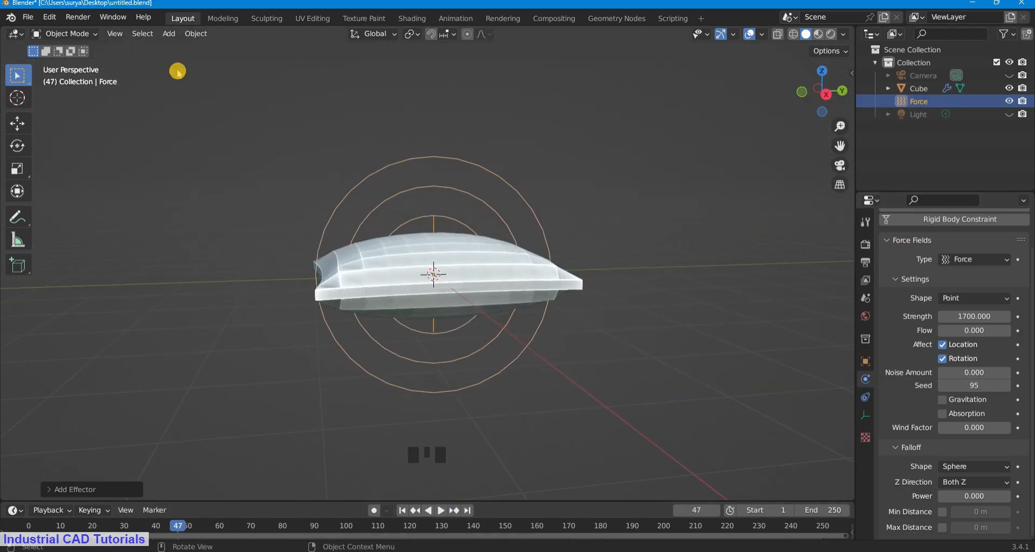
{"action": "left_click", "coordinate": [80, 35]}
{"action": "left_click", "coordinate": [183, 85]}
{"action": "left_click", "coordinate": [865, 397]}
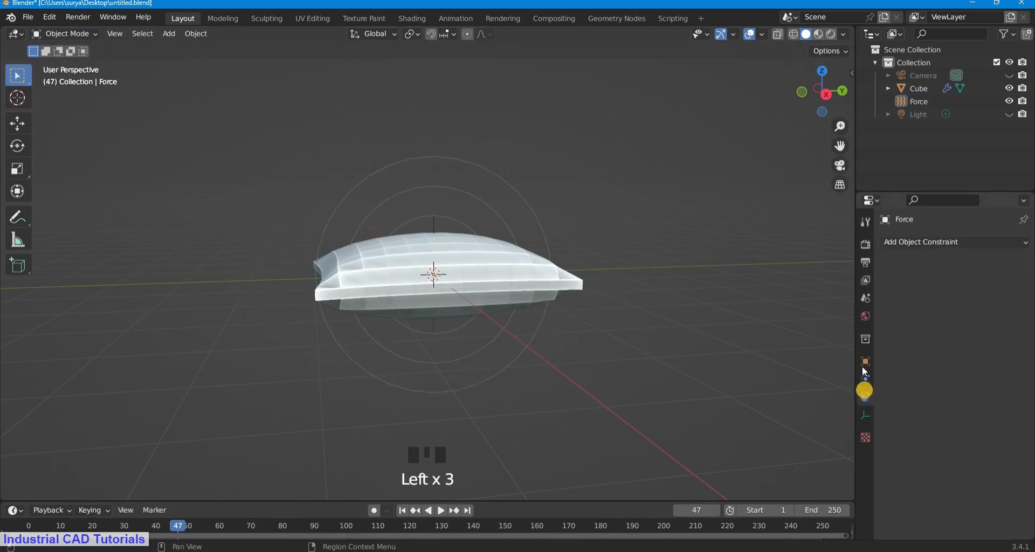
{"action": "left_click", "coordinate": [865, 360]}
{"action": "left_click", "coordinate": [867, 396]}
{"action": "left_click", "coordinate": [866, 243]}
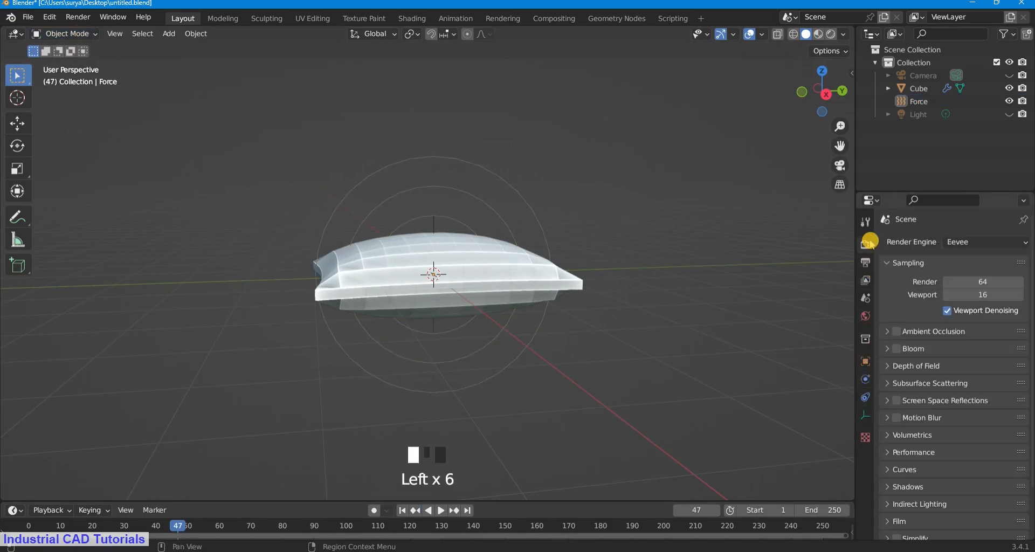
{"action": "left_click", "coordinate": [865, 397]}
{"action": "left_click", "coordinate": [866, 245]}
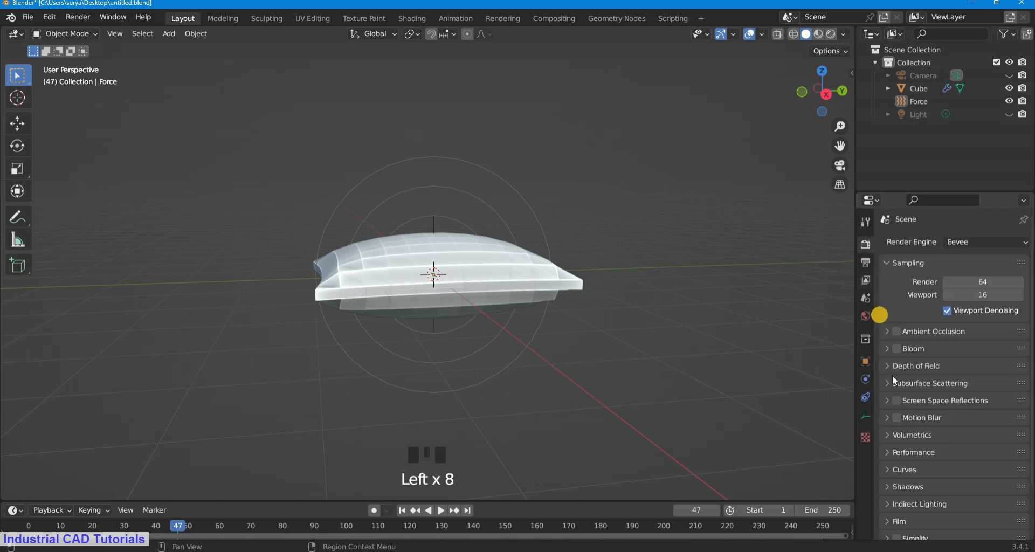
{"action": "left_click", "coordinate": [866, 397]}
{"action": "left_click", "coordinate": [867, 244]}
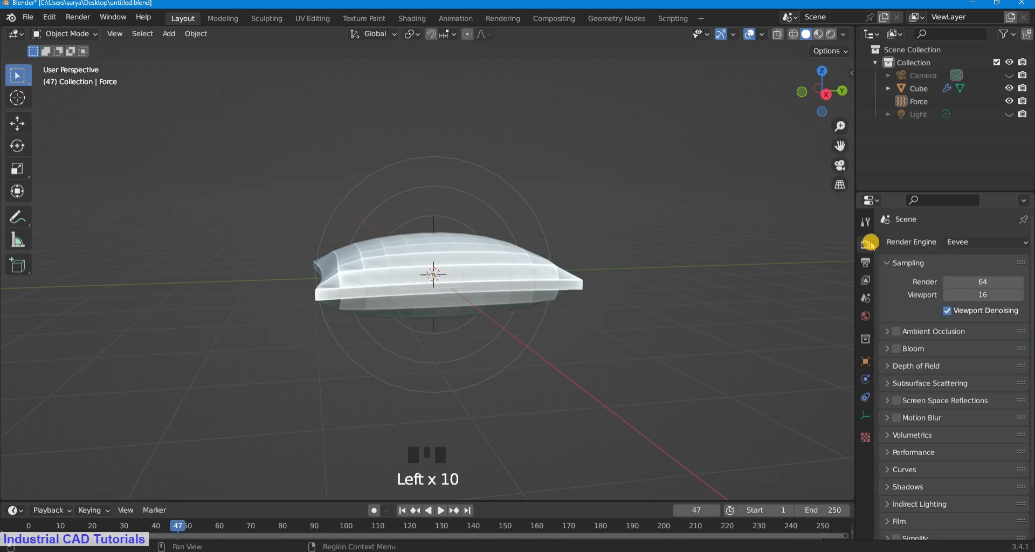
{"action": "left_click", "coordinate": [76, 35]}
{"action": "left_click", "coordinate": [478, 196]}
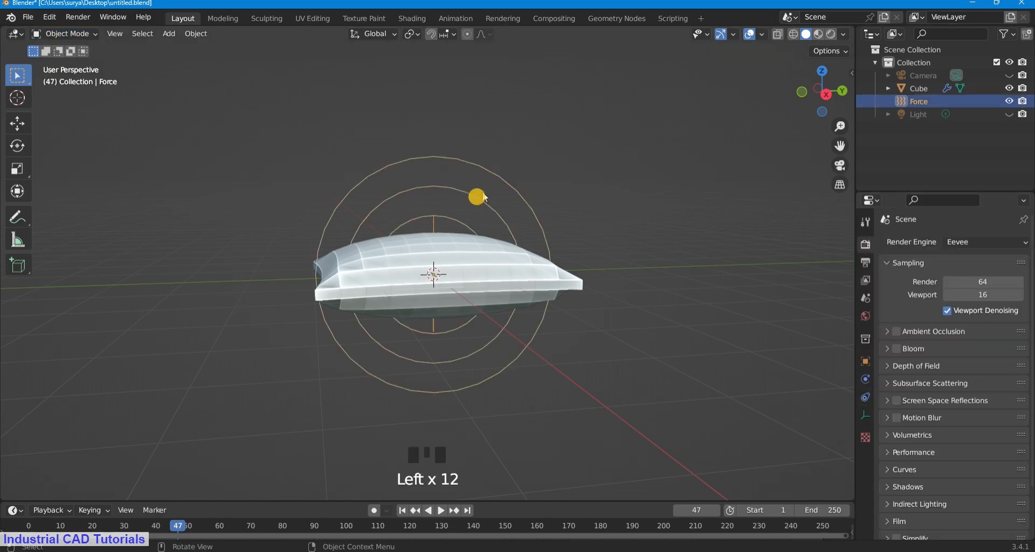
Select the inflated pillow mesh and apply its Cloth modifier to keep the shape at frame 47
{"action": "scroll", "coordinate": [836, 80], "scroll_direction": "down", "scroll_amount": 2}
{"action": "scroll", "coordinate": [836, 80], "scroll_direction": "up", "scroll_amount": 1}
{"action": "left_click_drag", "start_coordinate": [837, 80], "coordinate": [836, 101]}
{"action": "left_click", "coordinate": [480, 267]}
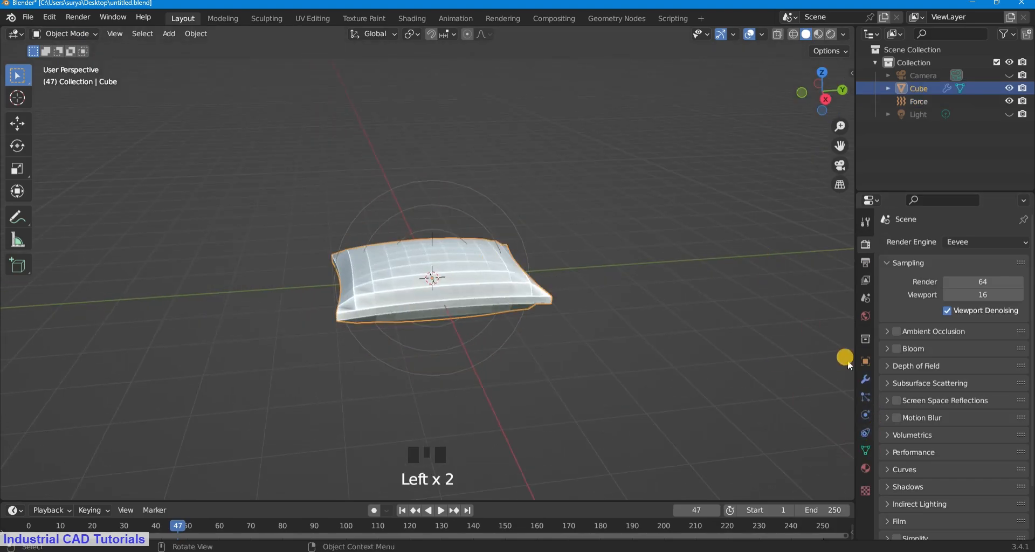
{"action": "left_click", "coordinate": [865, 380]}
{"action": "left_click", "coordinate": [908, 241]}
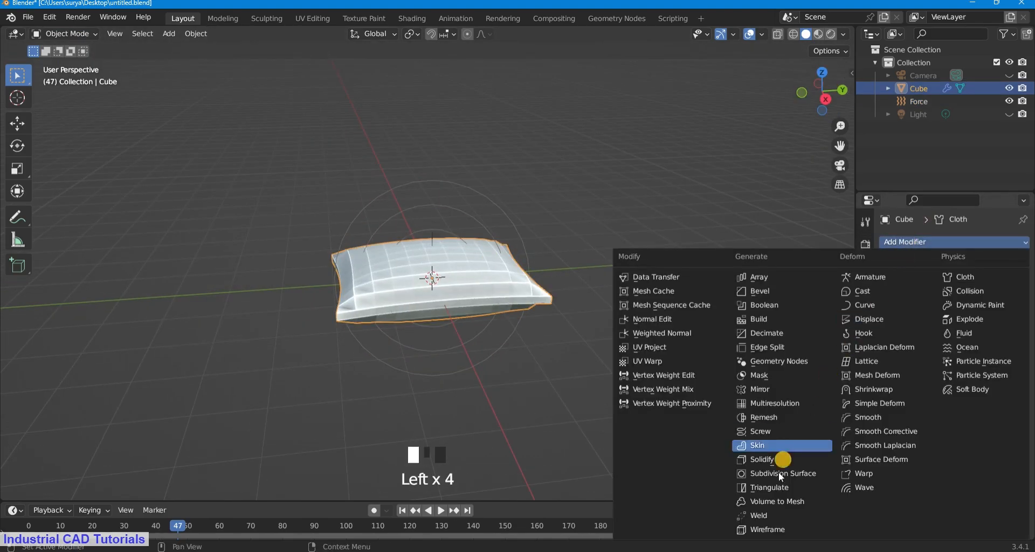
{"action": "left_click", "coordinate": [797, 211]}
{"action": "left_click", "coordinate": [991, 262]}
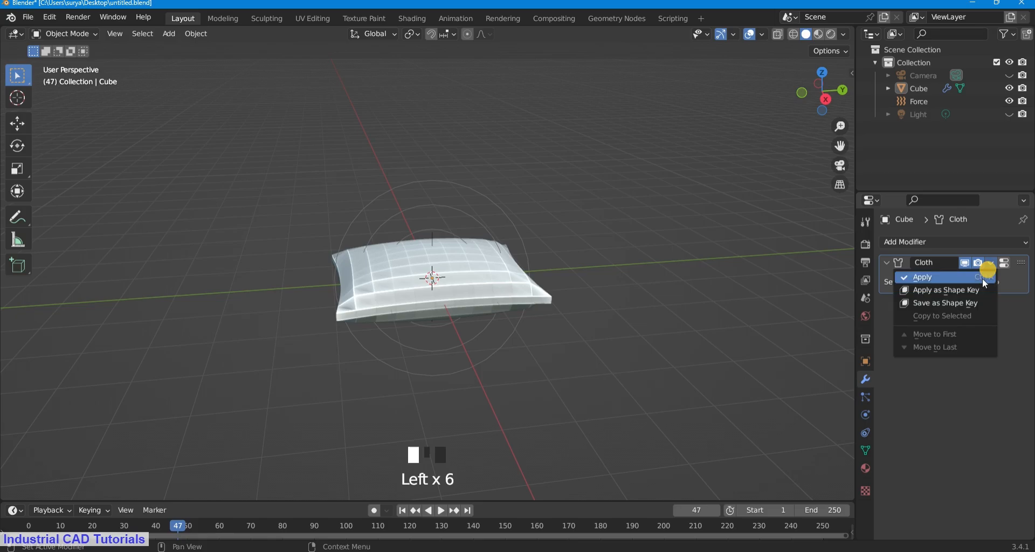
{"action": "left_click", "coordinate": [944, 278]}
Delete the force field object from the scene
{"action": "left_click", "coordinate": [435, 205]}
{"action": "scroll", "coordinate": [436, 205], "scroll_direction": "up", "scroll_amount": 2}
{"action": "key", "text": "x"}
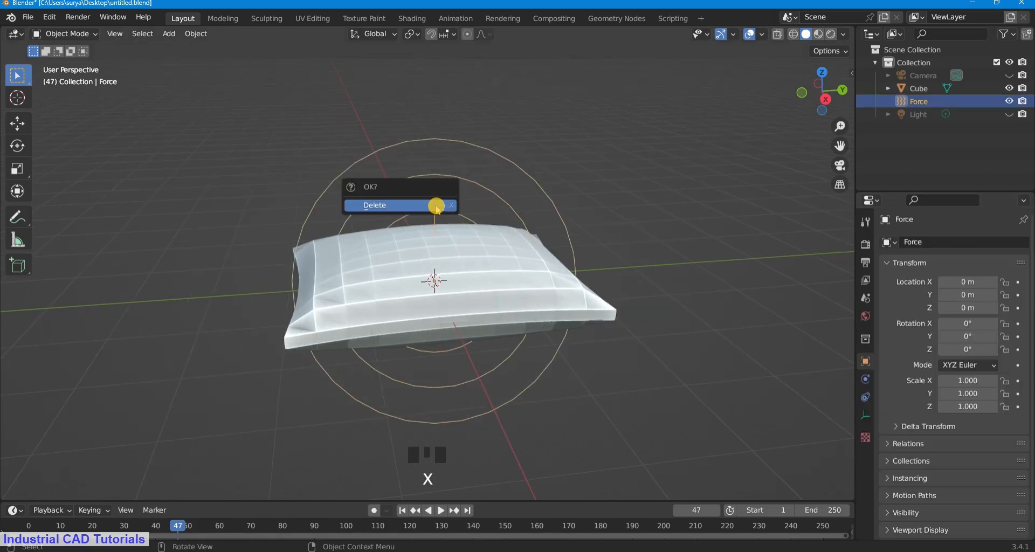
{"action": "left_click", "coordinate": [436, 206]}
Switch the pillow to Edit Mode and add a Subdivision Surface modifier to it
{"action": "left_click", "coordinate": [441, 240]}
{"action": "left_click", "coordinate": [64, 33]}
{"action": "left_click", "coordinate": [64, 58]}
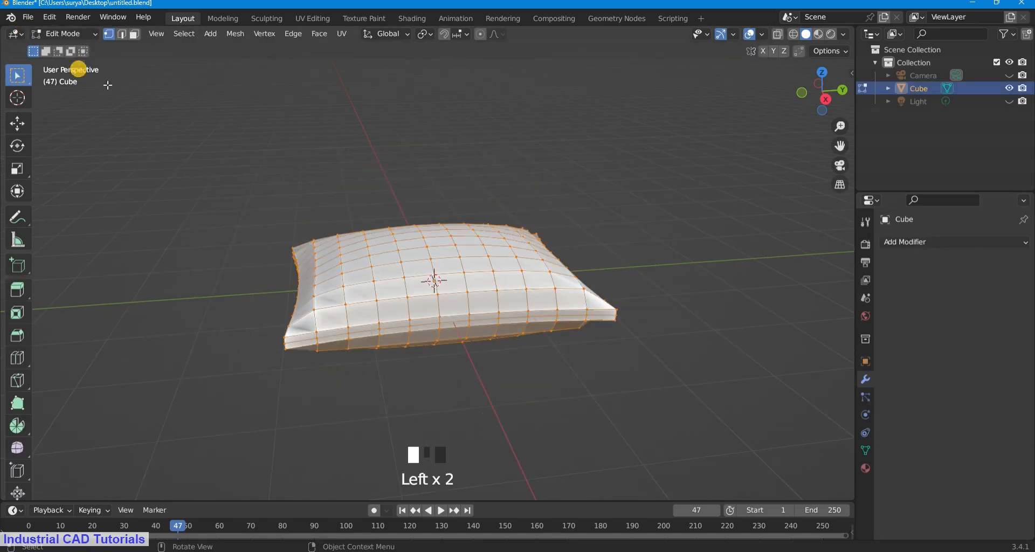
{"action": "scroll", "coordinate": [825, 88], "scroll_direction": "up", "scroll_amount": 1}
{"action": "left_click_drag", "start_coordinate": [825, 88], "coordinate": [896, 341]}
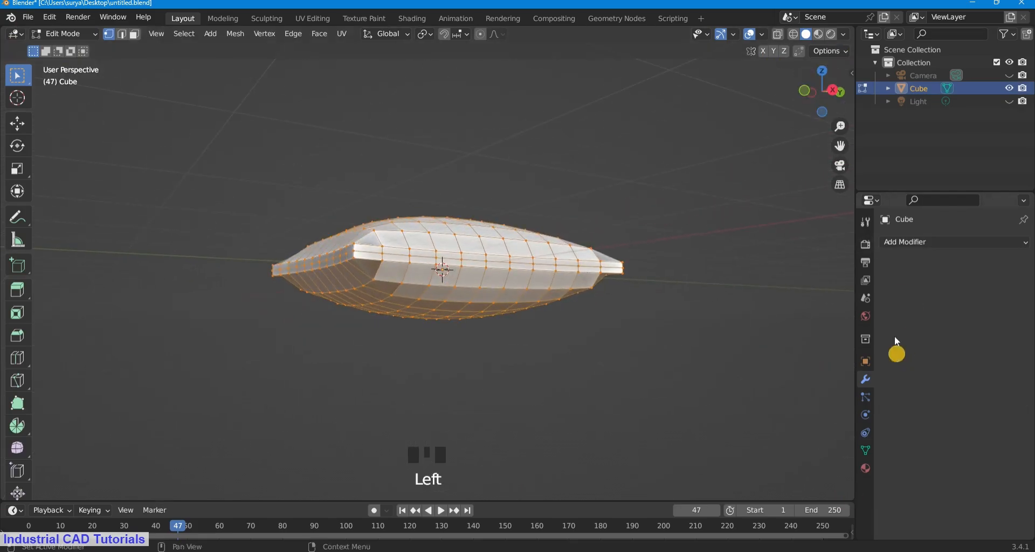
{"action": "left_click", "coordinate": [912, 243]}
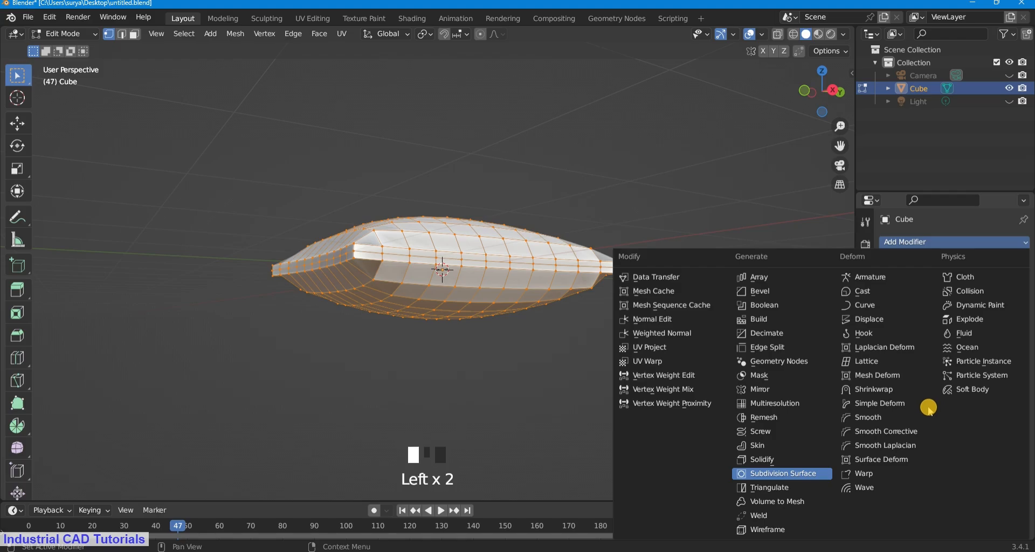
{"action": "key", "text": "Return"}
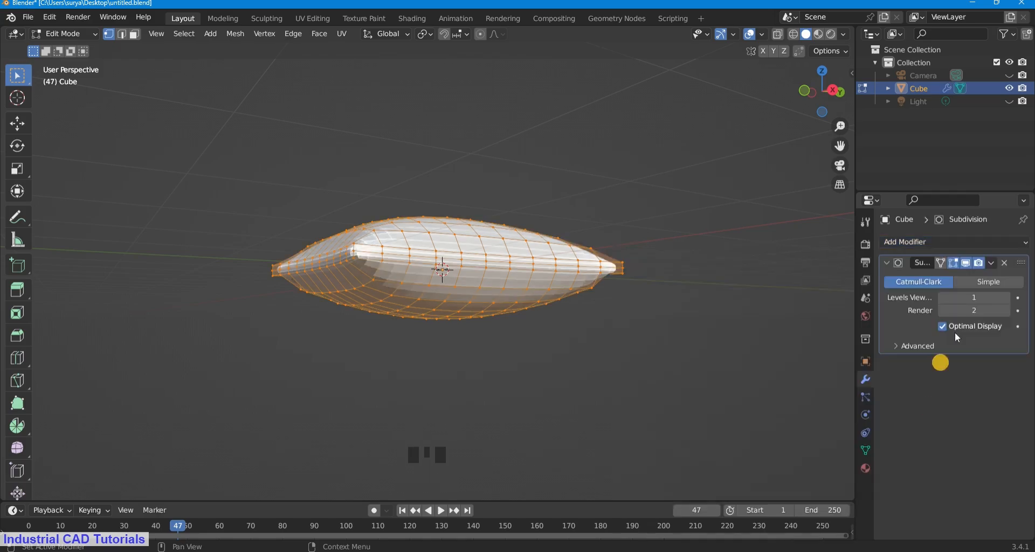
Set the Subdivision modifier's viewport and render levels both to 4 and deselect the mesh
{"action": "scroll", "coordinate": [997, 213], "scroll_direction": "up", "scroll_amount": 2}
{"action": "left_click", "coordinate": [975, 297]}
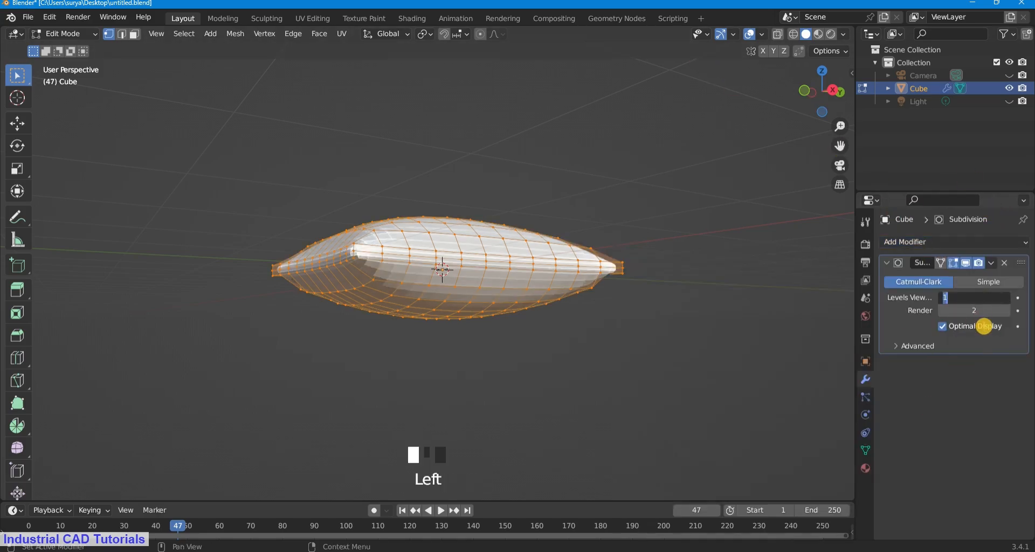
{"action": "left_click", "coordinate": [980, 311]}
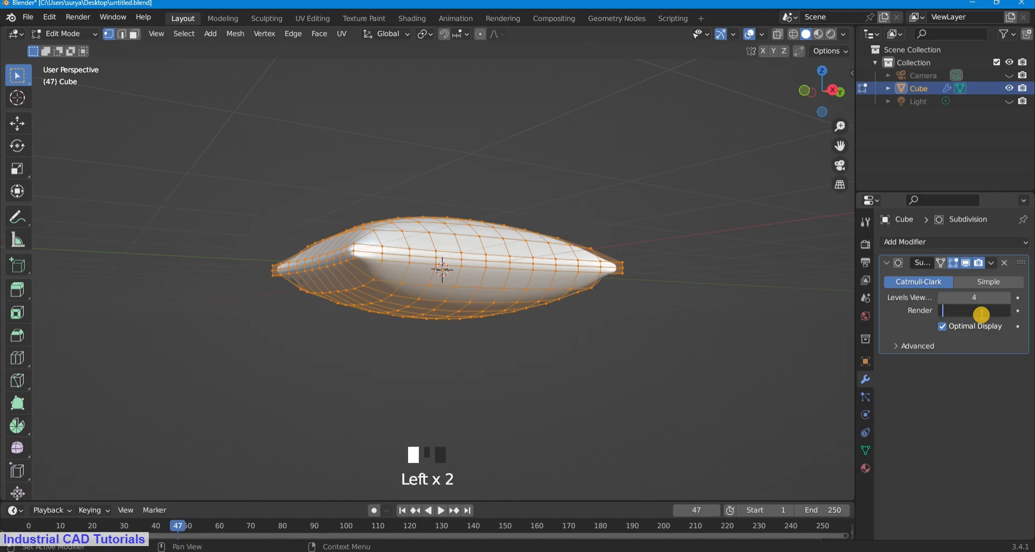
{"action": "type", "text": "4"}
{"action": "left_click", "coordinate": [699, 296]}
Select the edge loop running around the pillow's seam and scale it outward to form a flat rim
{"action": "scroll", "coordinate": [698, 296], "scroll_direction": "down", "scroll_amount": 3}
{"action": "left_click_drag", "start_coordinate": [823, 89], "coordinate": [753, 71]}
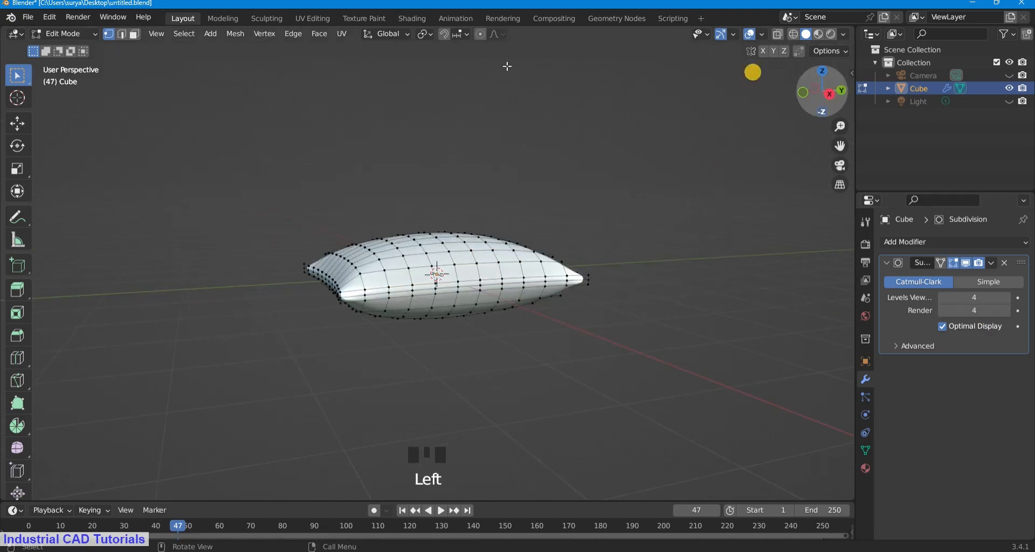
{"action": "left_click", "coordinate": [80, 34]}
{"action": "scroll", "coordinate": [487, 296], "scroll_direction": "up", "scroll_amount": 1}
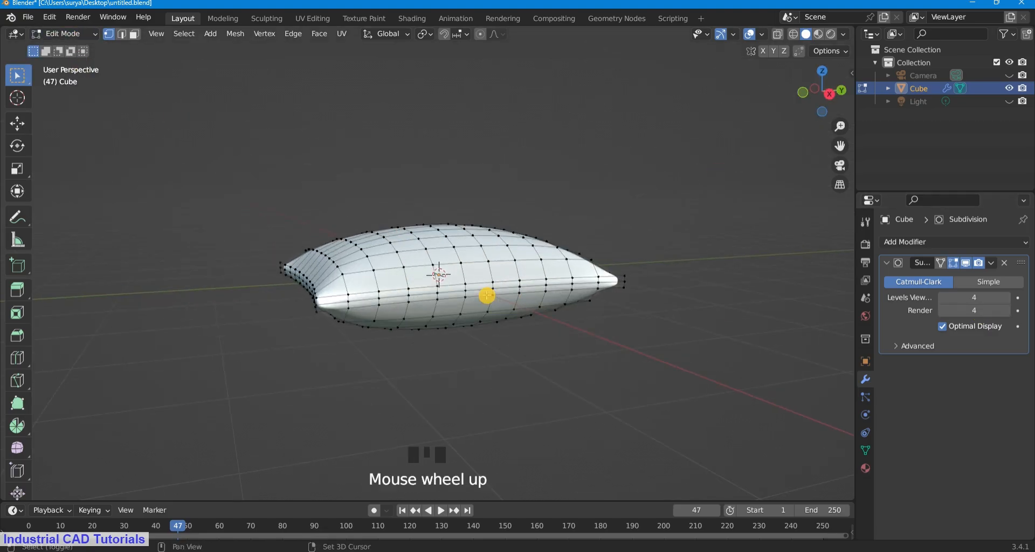
{"action": "left_click", "coordinate": [515, 290], "text": "alt+shift"}
{"action": "key", "text": "s"}
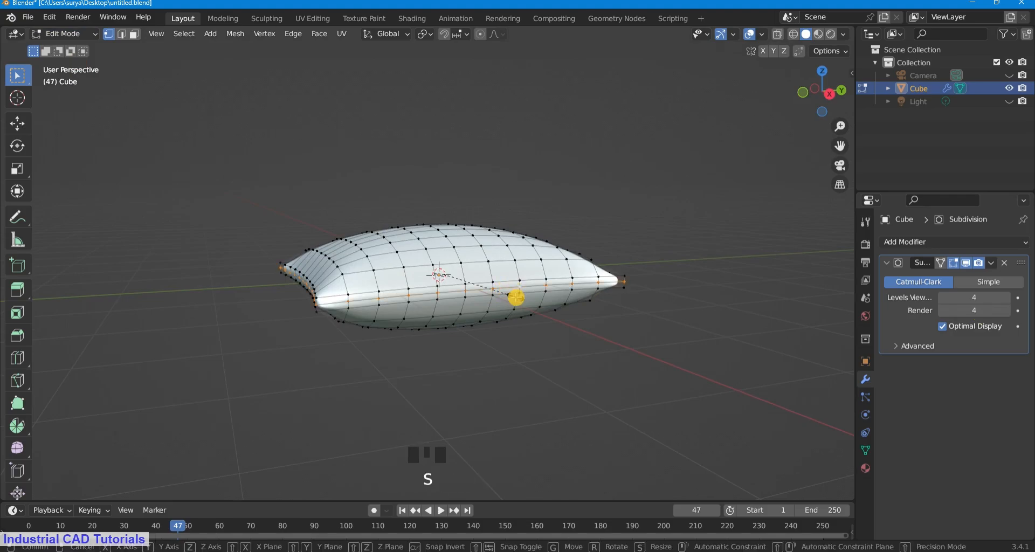
{"action": "left_click", "coordinate": [526, 298]}
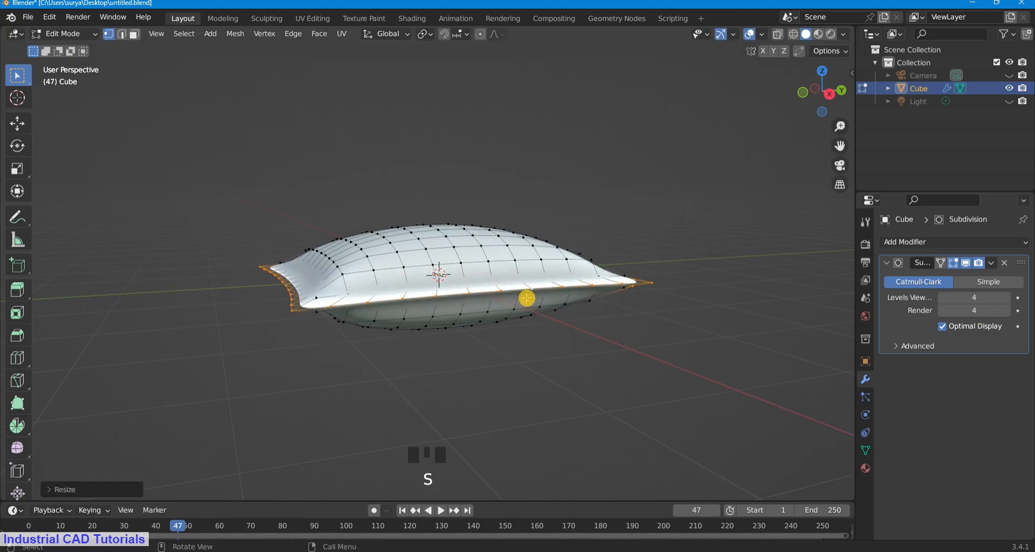
Add a loop cut along the short side at the pillow's negative Y end and slide it toward the rim
{"action": "scroll", "coordinate": [527, 298], "scroll_direction": "down", "scroll_amount": 2}
{"action": "left_click_drag", "start_coordinate": [824, 90], "coordinate": [776, 111]}
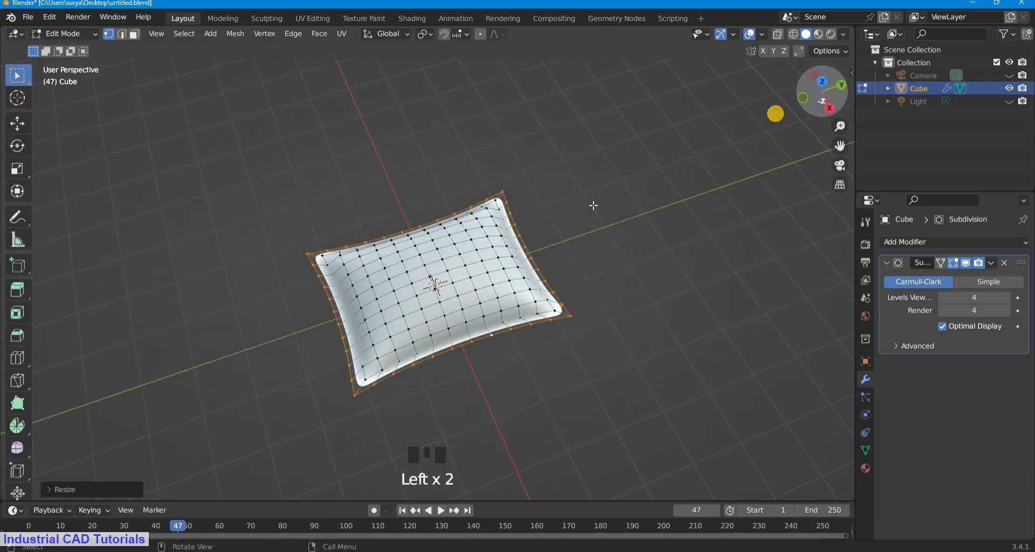
{"action": "scroll", "coordinate": [318, 339], "scroll_direction": "up", "scroll_amount": 2}
{"action": "key", "text": "ctrl+r"}
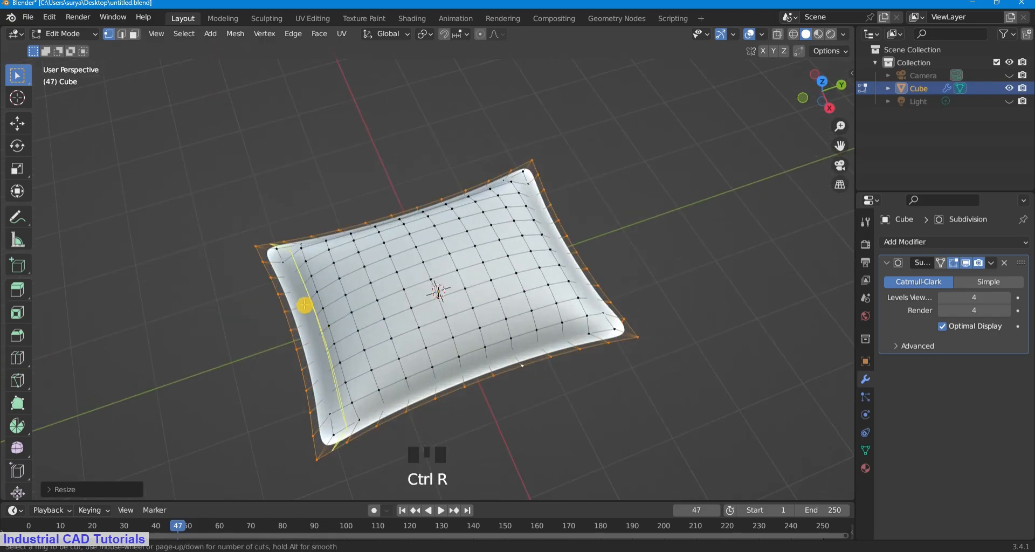
{"action": "left_click", "coordinate": [305, 305]}
{"action": "left_click", "coordinate": [290, 311]}
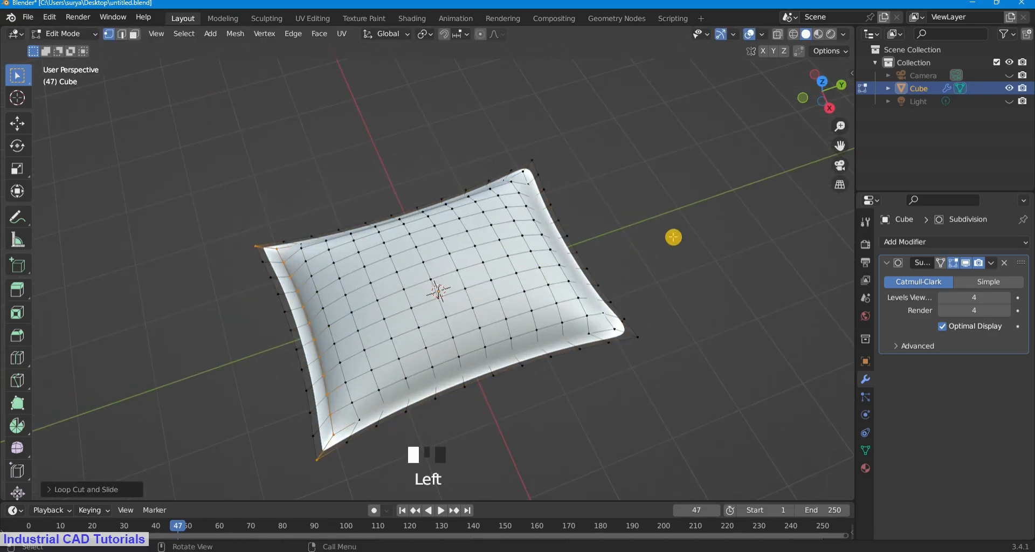
Add a loop cut beside the rim along the pillow's long side on the positive X side
{"action": "left_click", "coordinate": [674, 235]}
{"action": "key", "text": "ctrl+r"}
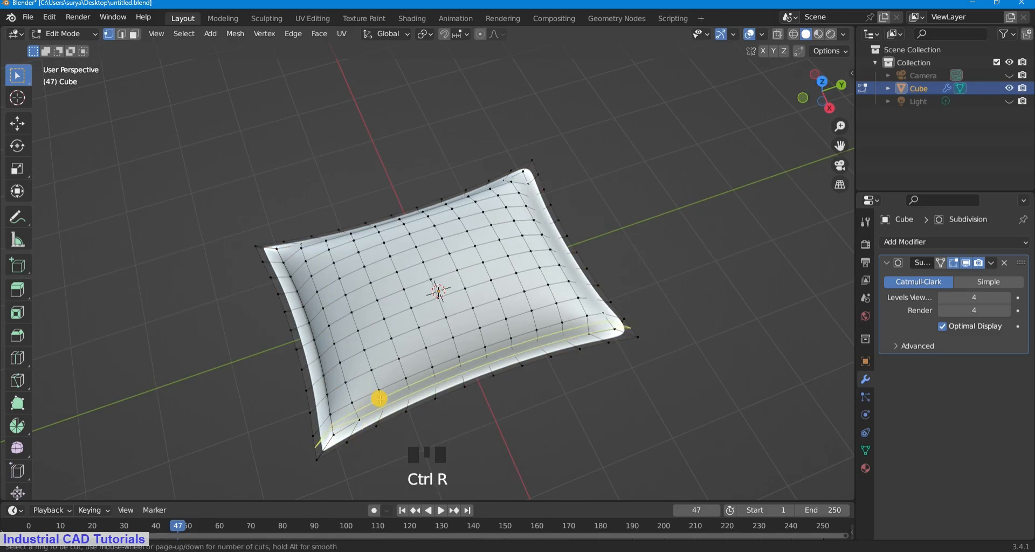
{"action": "left_click", "coordinate": [380, 399]}
{"action": "left_click", "coordinate": [399, 399]}
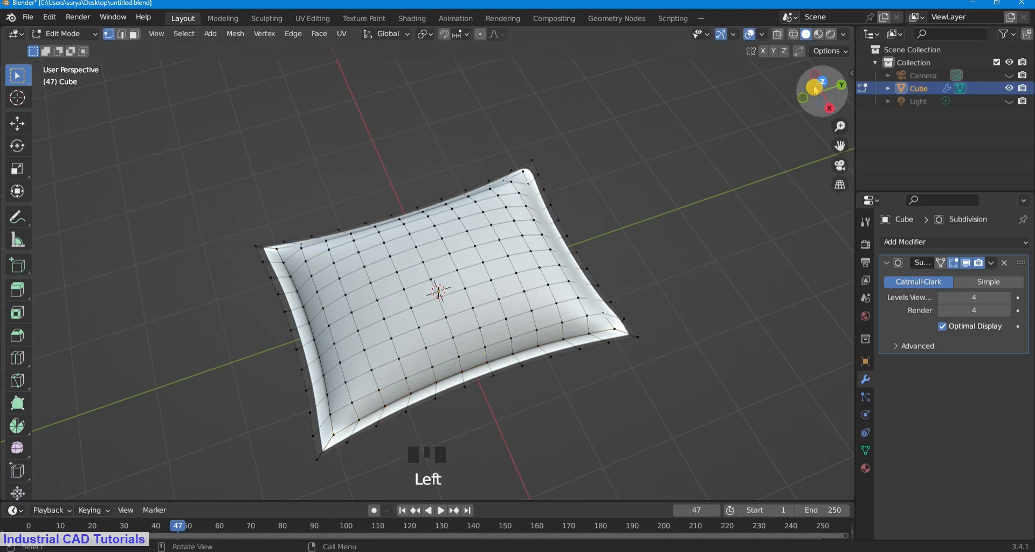
Add a loop cut beside the rim along the short side at the pillow's positive Y end
{"action": "left_click_drag", "start_coordinate": [816, 90], "coordinate": [555, 379]}
{"action": "key", "text": "ctrl+r"}
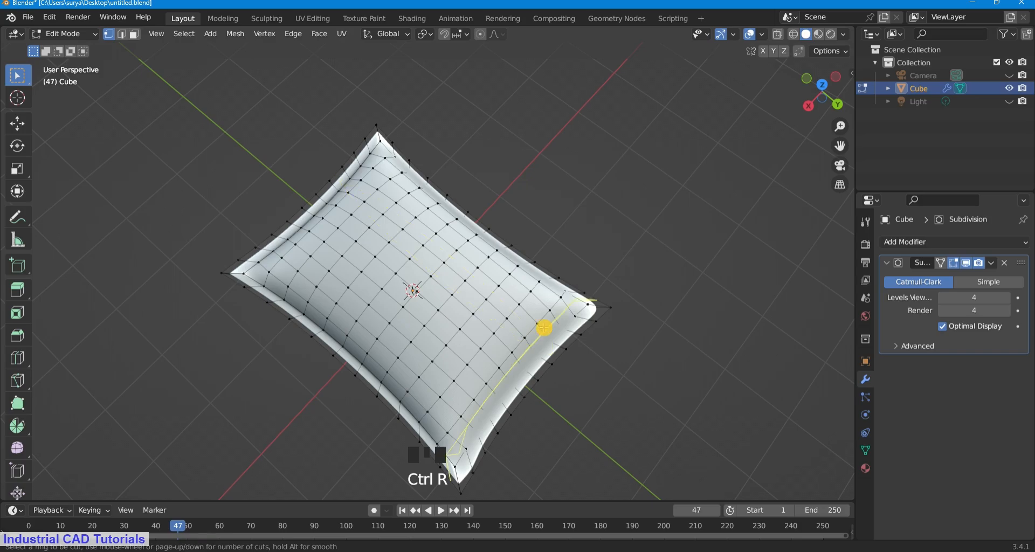
{"action": "left_click", "coordinate": [553, 337]}
{"action": "key", "text": "Escape"}
Add a loop cut beside the rim along the remaining long side on the negative X side and clear the selection
{"action": "left_click_drag", "start_coordinate": [819, 89], "coordinate": [558, 275]}
{"action": "key", "text": "ctrl+r"}
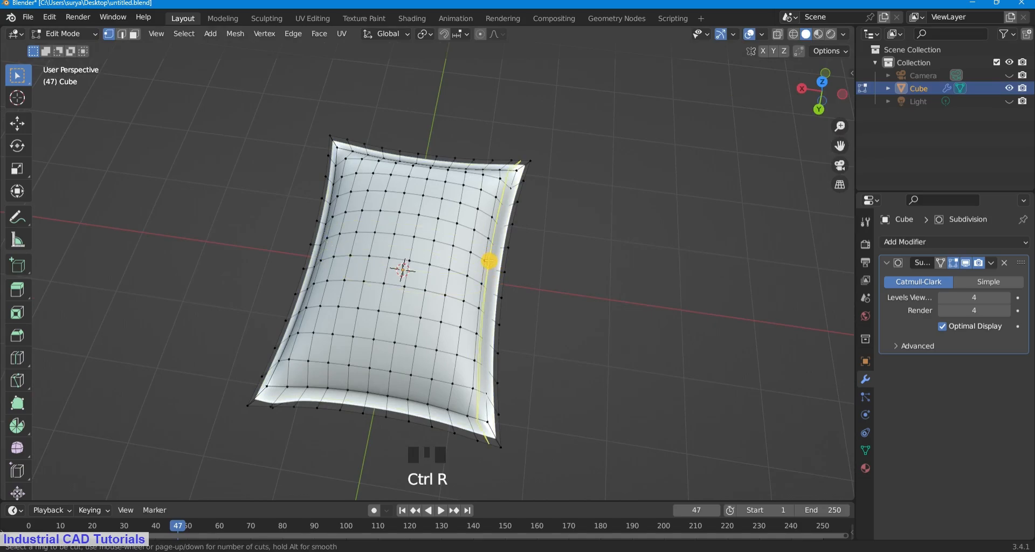
{"action": "left_click", "coordinate": [489, 261]}
{"action": "left_click", "coordinate": [491, 264]}
{"action": "left_click", "coordinate": [694, 129]}
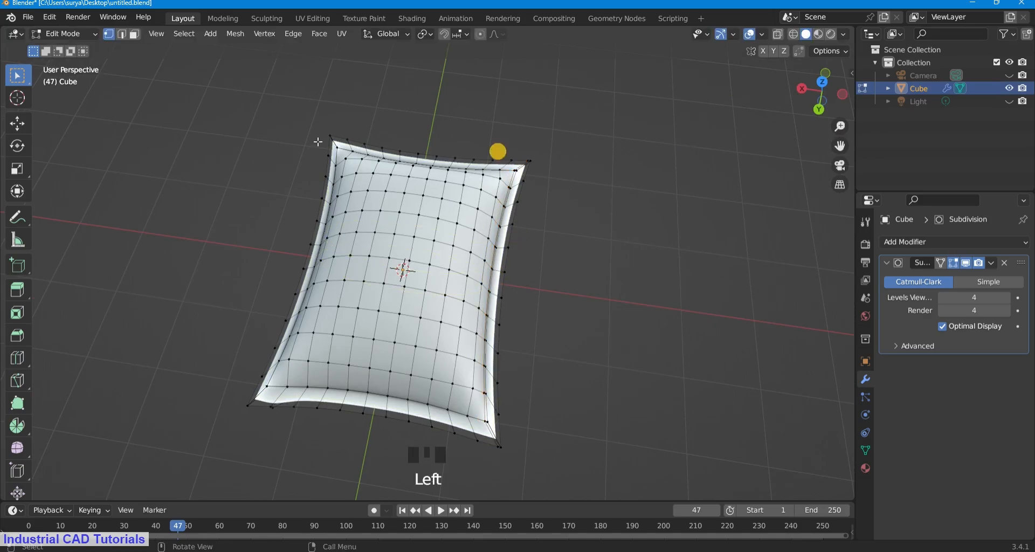
Return the pillow to Object Mode and apply Shade Smooth to it
{"action": "left_click", "coordinate": [74, 36]}
{"action": "left_click", "coordinate": [64, 48]}
{"action": "scroll", "coordinate": [763, 149], "scroll_direction": "down", "scroll_amount": 3}
{"action": "scroll", "coordinate": [809, 140], "scroll_direction": "up", "scroll_amount": 1}
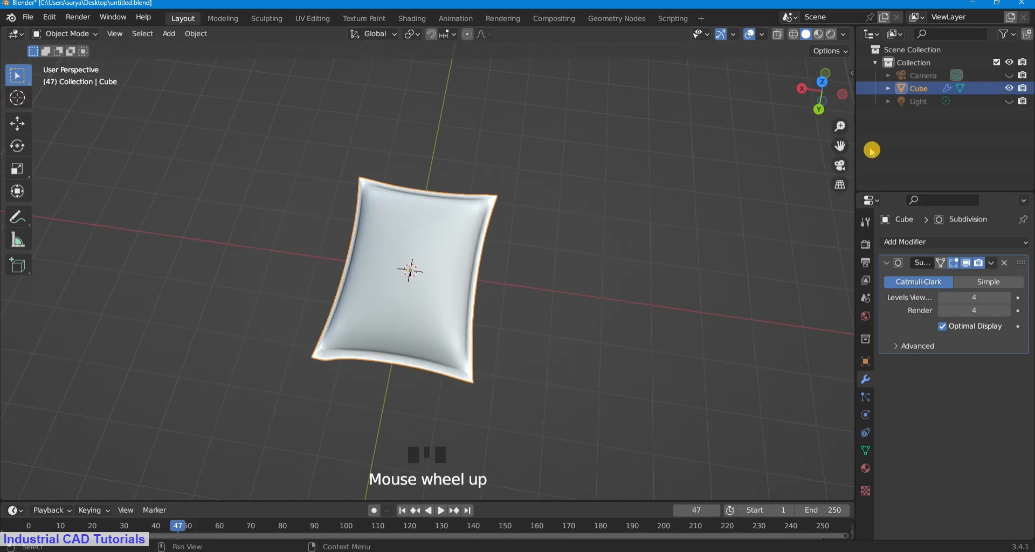
{"action": "left_click", "coordinate": [813, 97]}
{"action": "left_click_drag", "start_coordinate": [813, 97], "coordinate": [793, 51]}
{"action": "left_click", "coordinate": [365, 233]}
{"action": "right_click", "coordinate": [368, 234]}
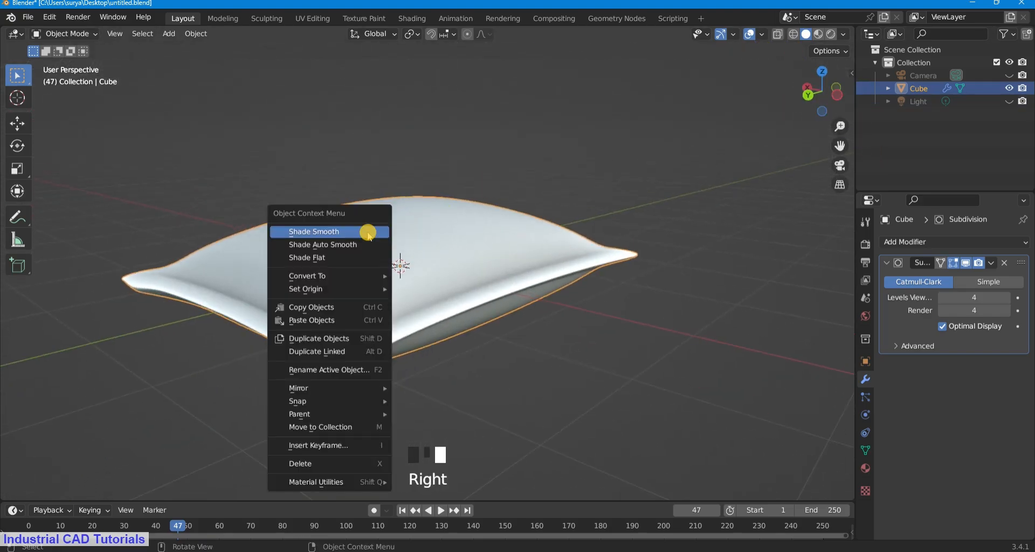
{"action": "left_click", "coordinate": [748, 261]}
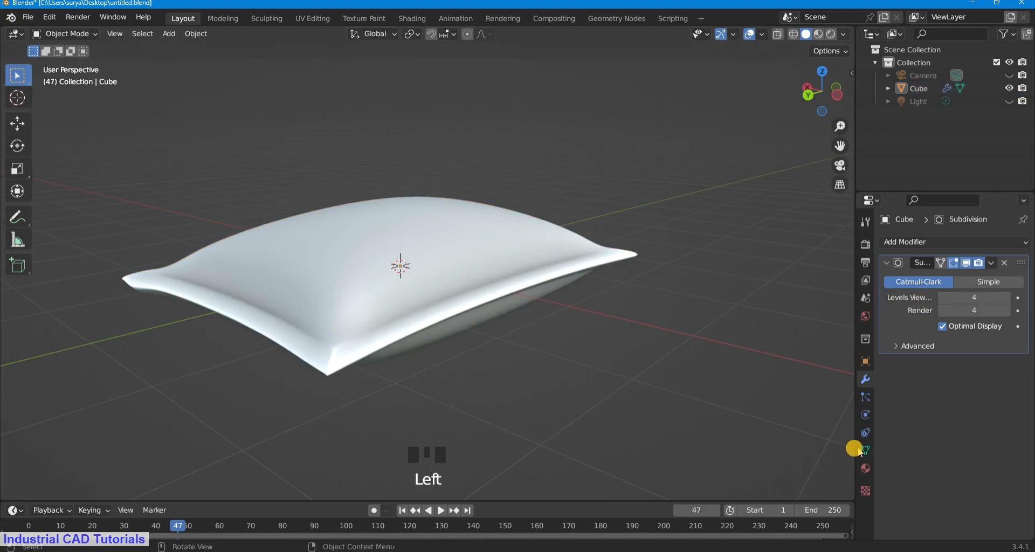
Enable Auto Smooth in the pillow's mesh normals settings
{"action": "left_click", "coordinate": [861, 451]}
{"action": "left_click", "coordinate": [923, 503]}
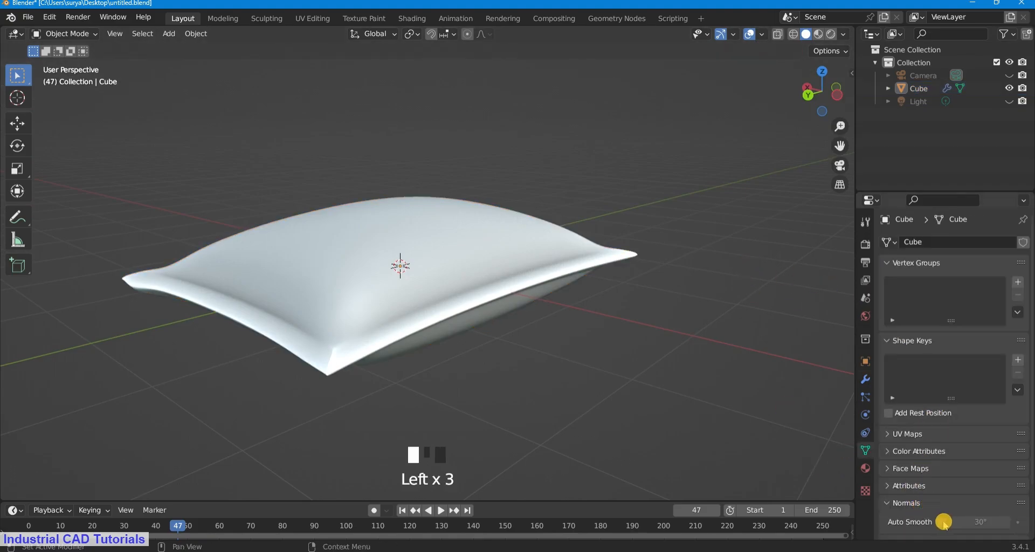
{"action": "left_click", "coordinate": [943, 522]}
{"action": "left_click", "coordinate": [72, 35]}
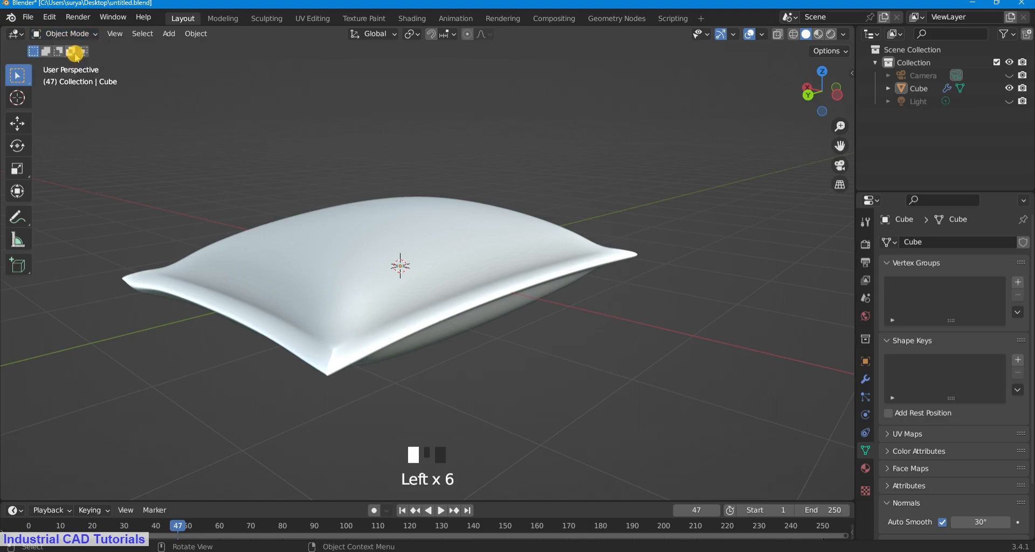
In Edit Mode, nudge the vertex just inside the seam rim at the pillow's underside corner, then return to Object Mode
{"action": "scroll", "coordinate": [686, 154], "scroll_direction": "down", "scroll_amount": 5}
{"action": "right_click", "coordinate": [776, 106]}
{"action": "scroll", "coordinate": [794, 100], "scroll_direction": "up", "scroll_amount": 2}
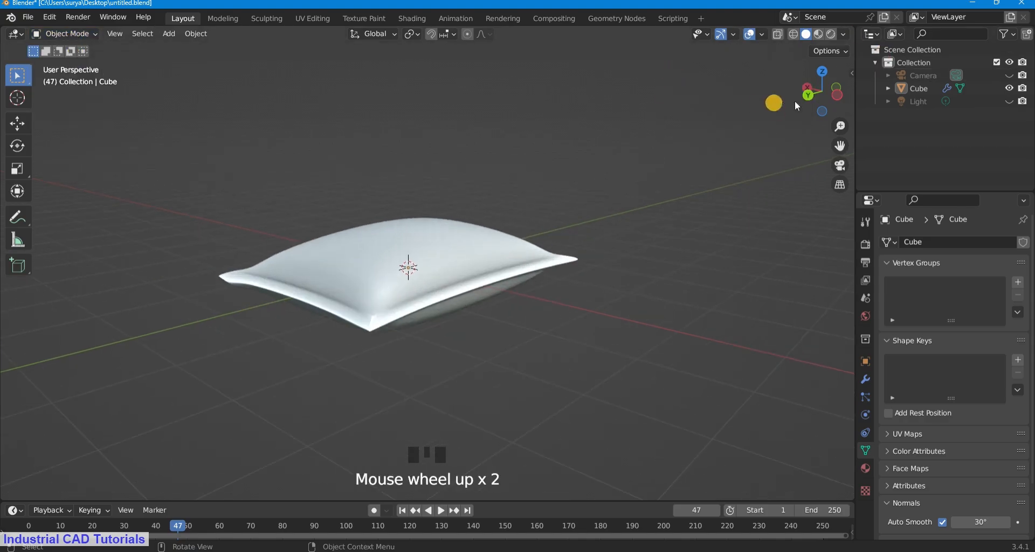
{"action": "left_click_drag", "start_coordinate": [814, 95], "coordinate": [764, 129]}
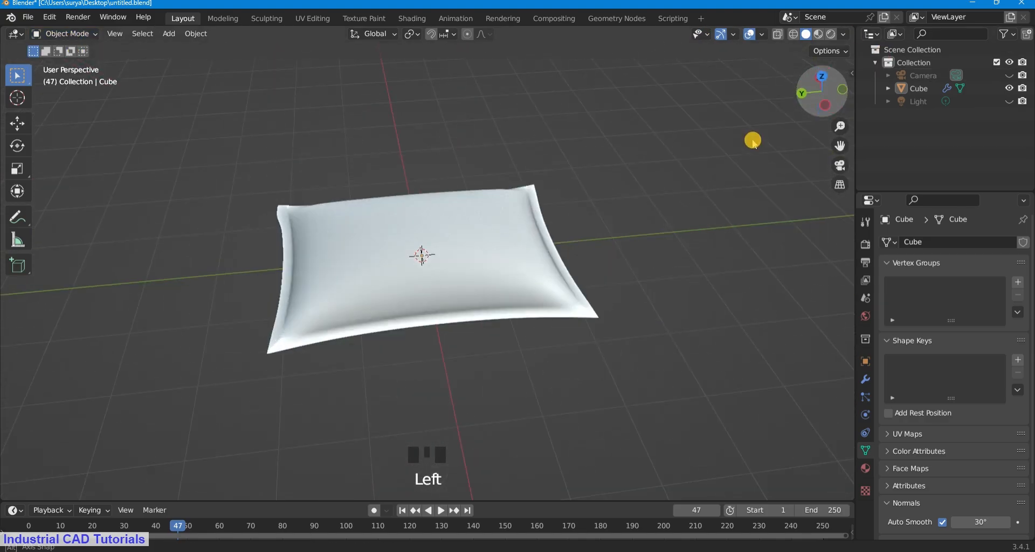
{"action": "scroll", "coordinate": [820, 90], "scroll_direction": "up", "scroll_amount": 2}
{"action": "left_click_drag", "start_coordinate": [819, 91], "coordinate": [111, 431]}
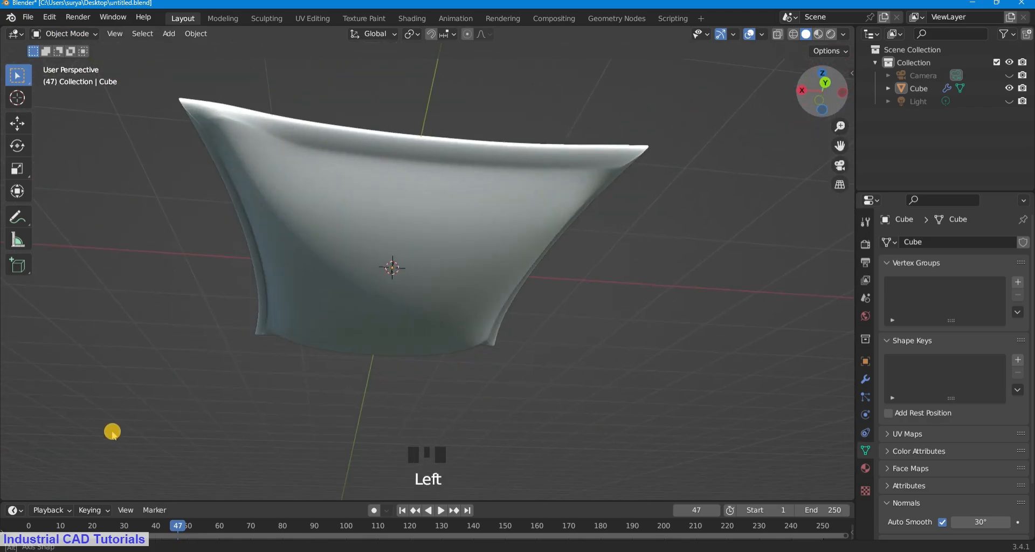
{"action": "left_click", "coordinate": [67, 34]}
{"action": "left_click", "coordinate": [67, 62]}
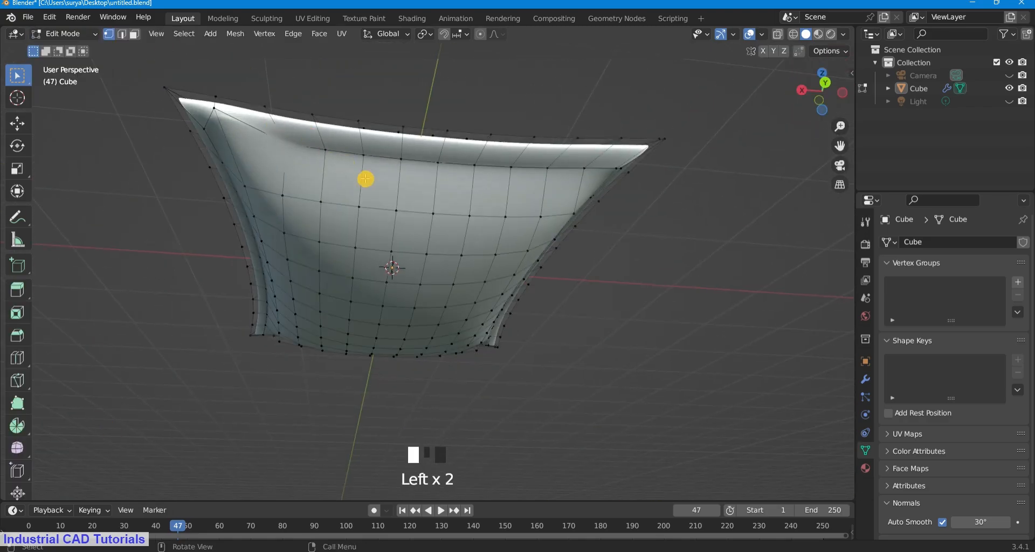
{"action": "left_click", "coordinate": [211, 107]}
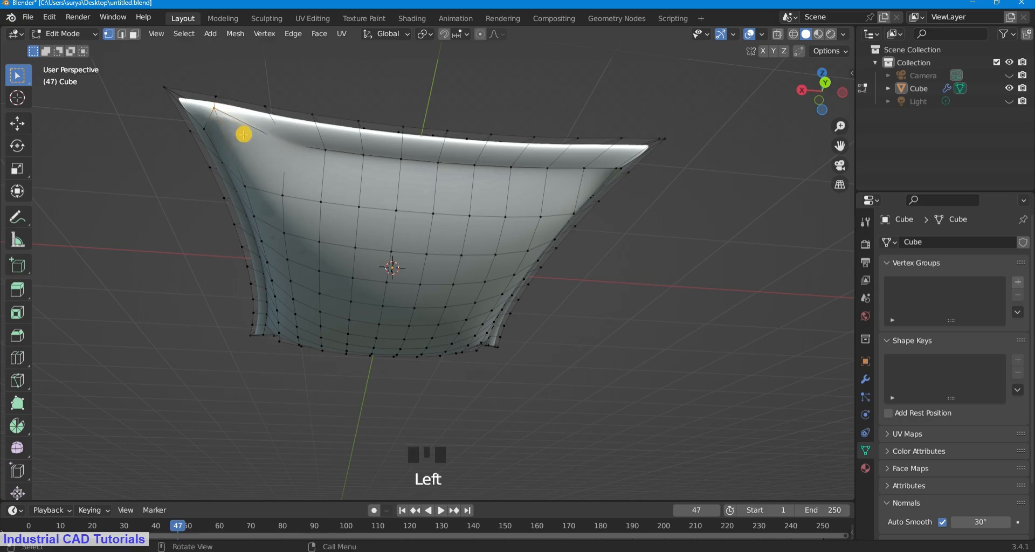
{"action": "key", "text": "g"}
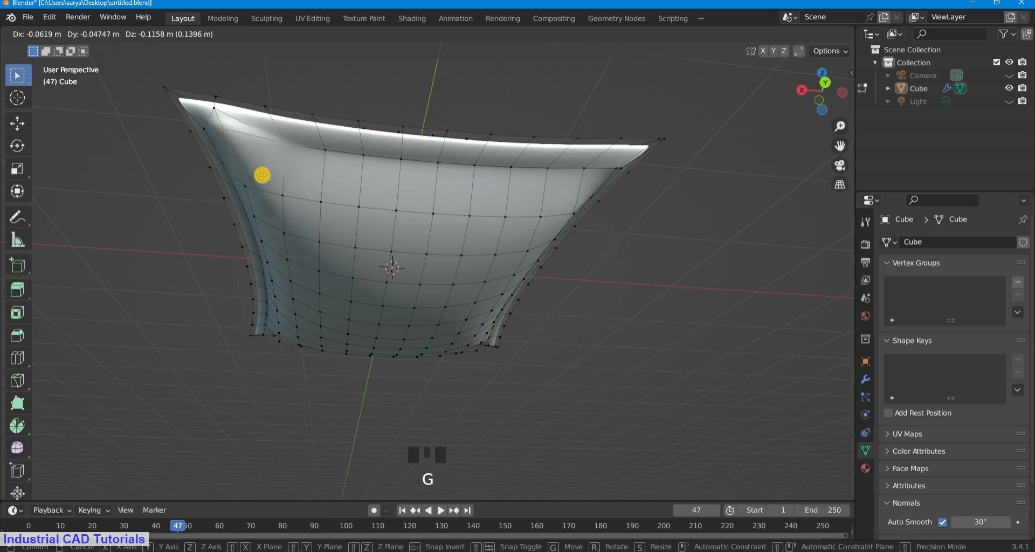
{"action": "right_click", "coordinate": [261, 168]}
{"action": "left_click", "coordinate": [226, 116]}
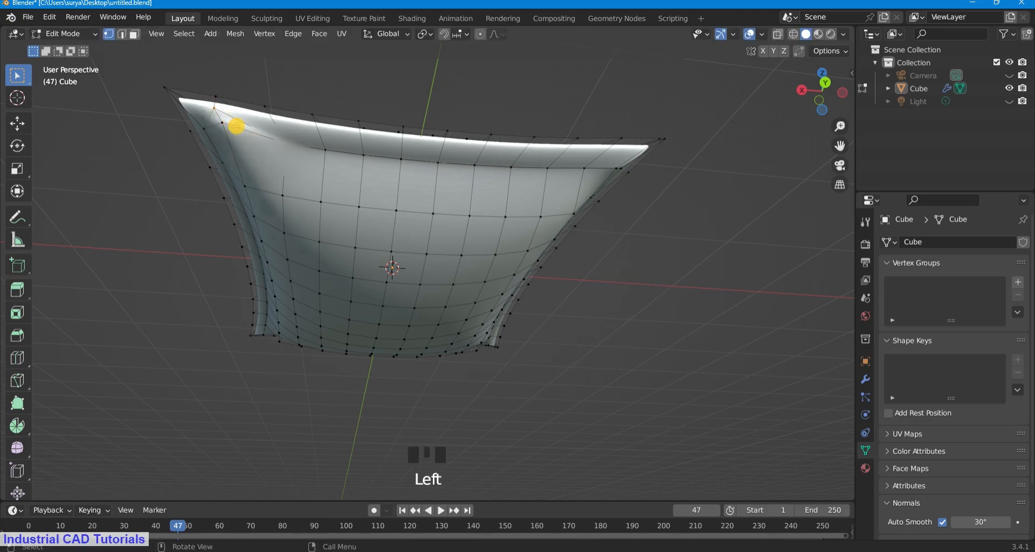
{"action": "key", "text": "g"}
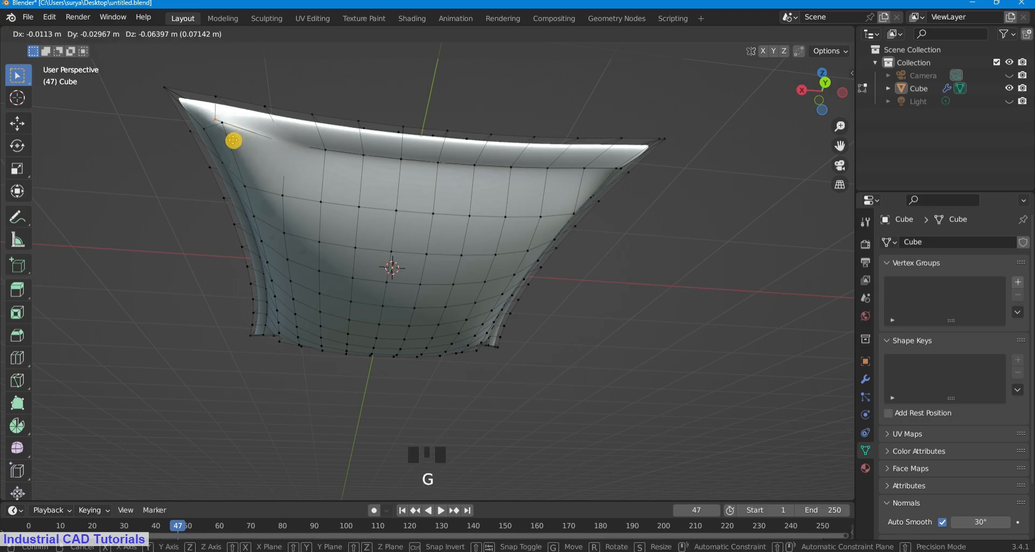
{"action": "left_click", "coordinate": [231, 134]}
{"action": "left_click", "coordinate": [76, 34]}
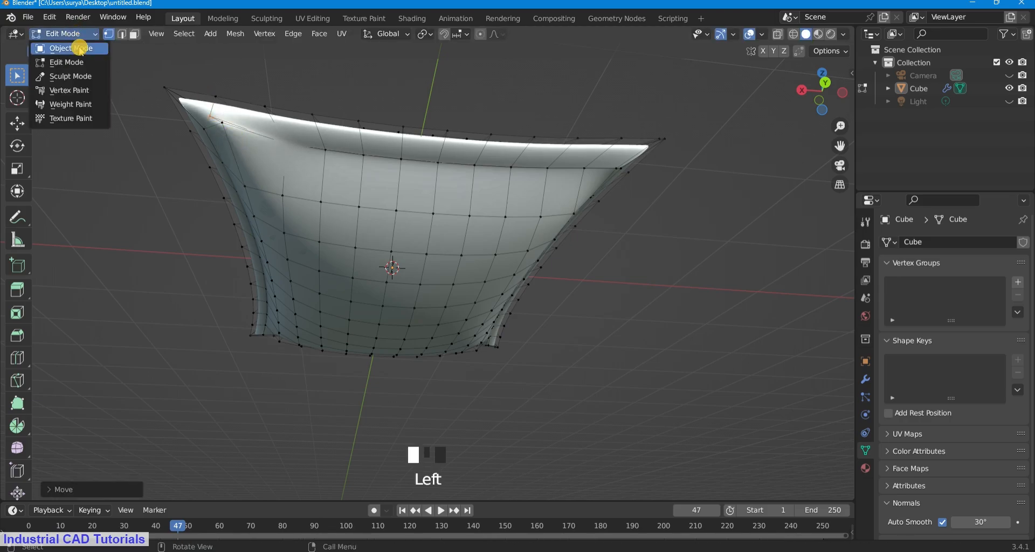
{"action": "left_click", "coordinate": [71, 48]}
Examine the pillow's corners, seam rim and both faces from several angles
{"action": "left_click_drag", "start_coordinate": [816, 113], "coordinate": [737, 421]}
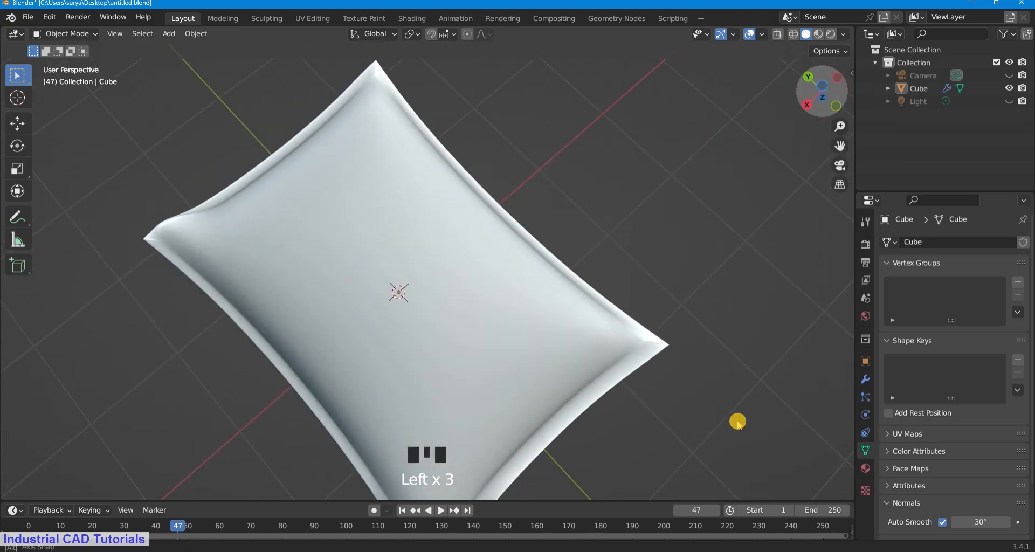
{"action": "scroll", "coordinate": [821, 97], "scroll_direction": "down", "scroll_amount": 2}
{"action": "scroll", "coordinate": [821, 97], "scroll_direction": "up", "scroll_amount": 2}
{"action": "left_click_drag", "start_coordinate": [821, 97], "coordinate": [17, 322]}
{"action": "scroll", "coordinate": [820, 105], "scroll_direction": "up", "scroll_amount": 1}
{"action": "left_click_drag", "start_coordinate": [820, 105], "coordinate": [11, 149]}
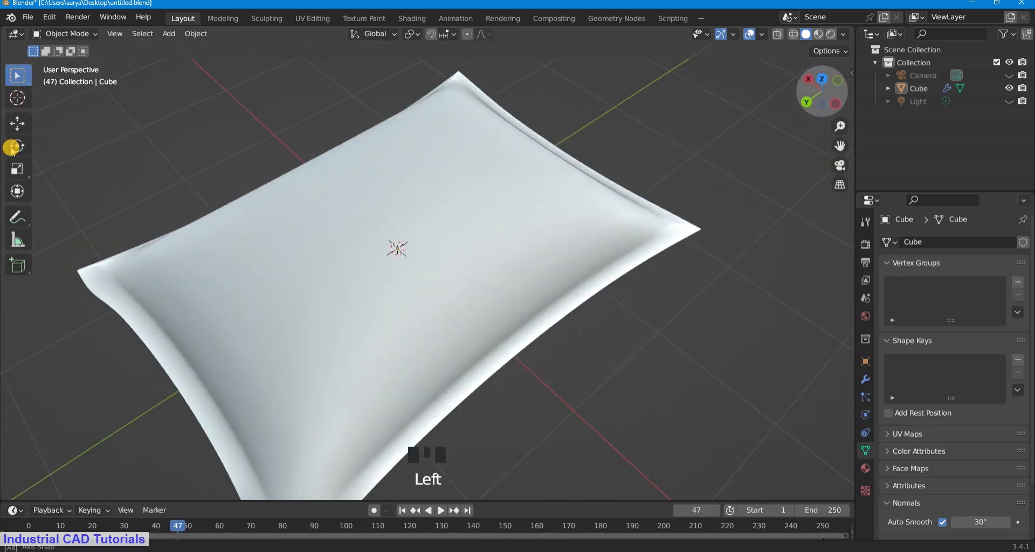
{"action": "scroll", "coordinate": [824, 108], "scroll_direction": "down", "scroll_amount": 2}
{"action": "left_click_drag", "start_coordinate": [824, 108], "coordinate": [792, 487]}
{"action": "scroll", "coordinate": [816, 104], "scroll_direction": "up", "scroll_amount": 1}
{"action": "scroll", "coordinate": [816, 104], "scroll_direction": "down", "scroll_amount": 1}
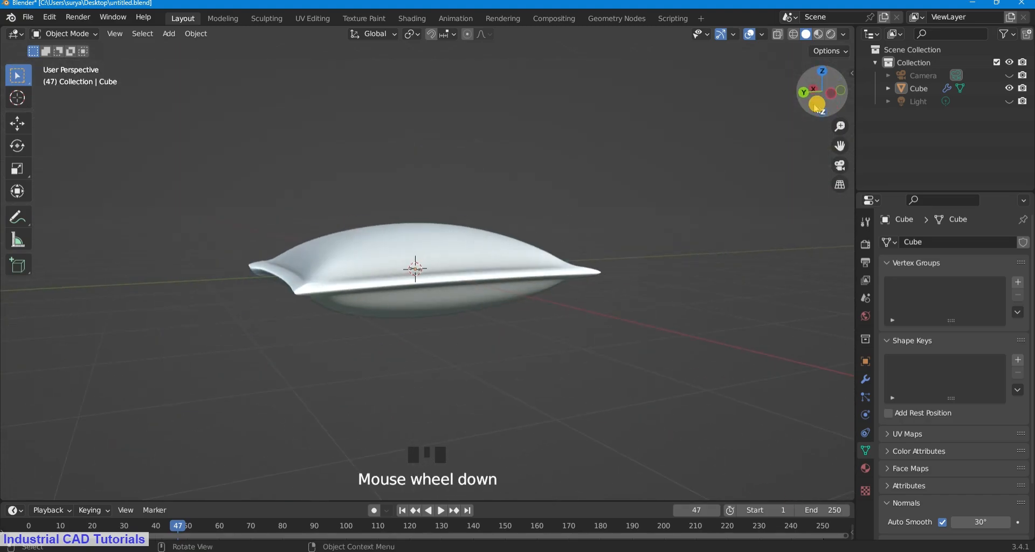
Check the pillow's mesh in Edit Mode and the viewport overlay options, then return to Object Mode
{"action": "left_click", "coordinate": [844, 34]}
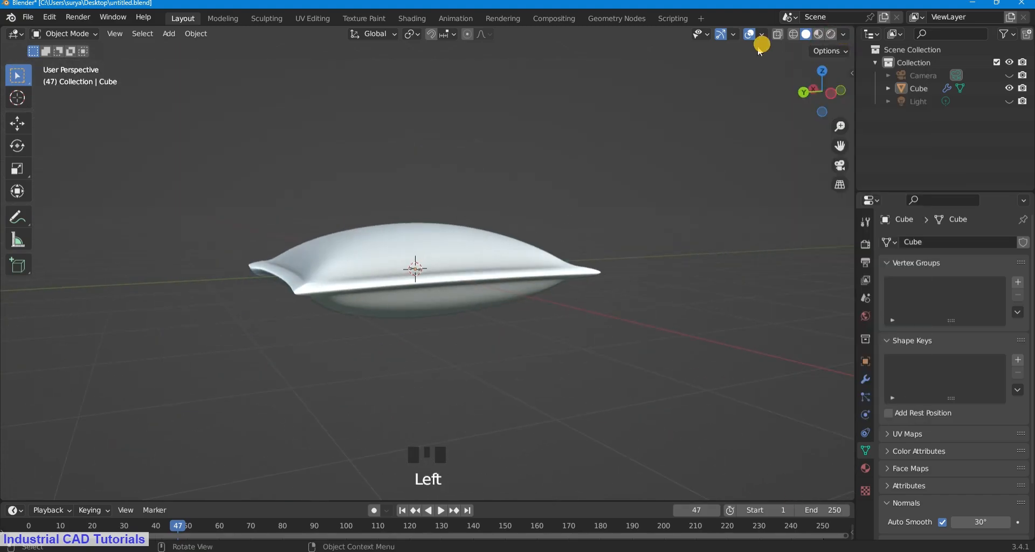
{"action": "left_click", "coordinate": [89, 33]}
{"action": "left_click", "coordinate": [81, 62]}
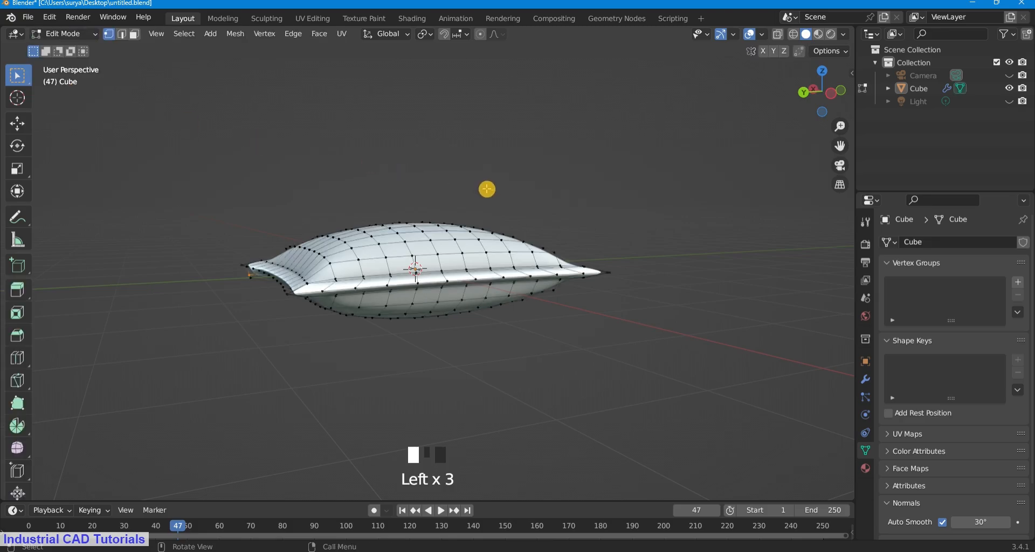
{"action": "scroll", "coordinate": [486, 189], "scroll_direction": "down", "scroll_amount": 1}
{"action": "left_click_drag", "start_coordinate": [844, 72], "coordinate": [754, 178]}
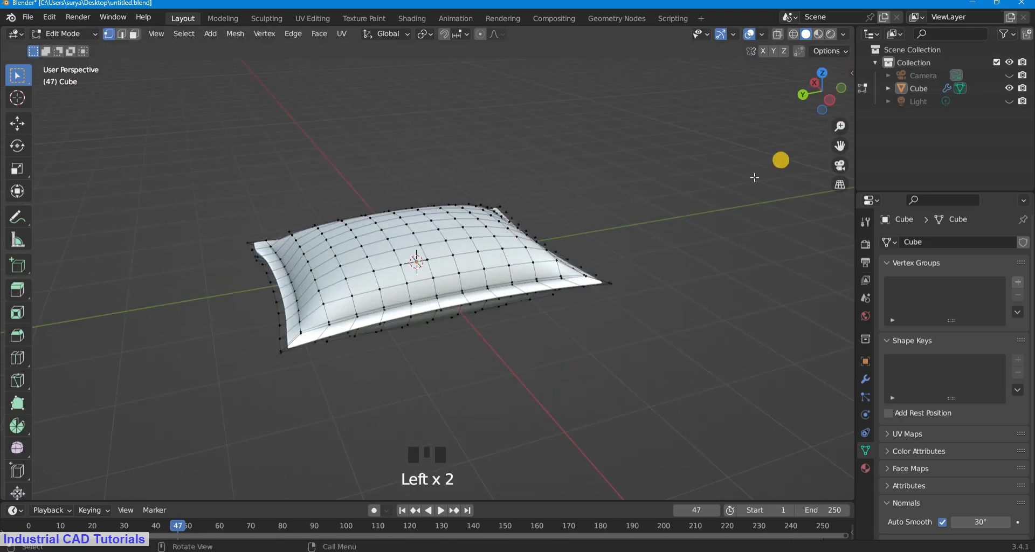
{"action": "left_click", "coordinate": [732, 173]}
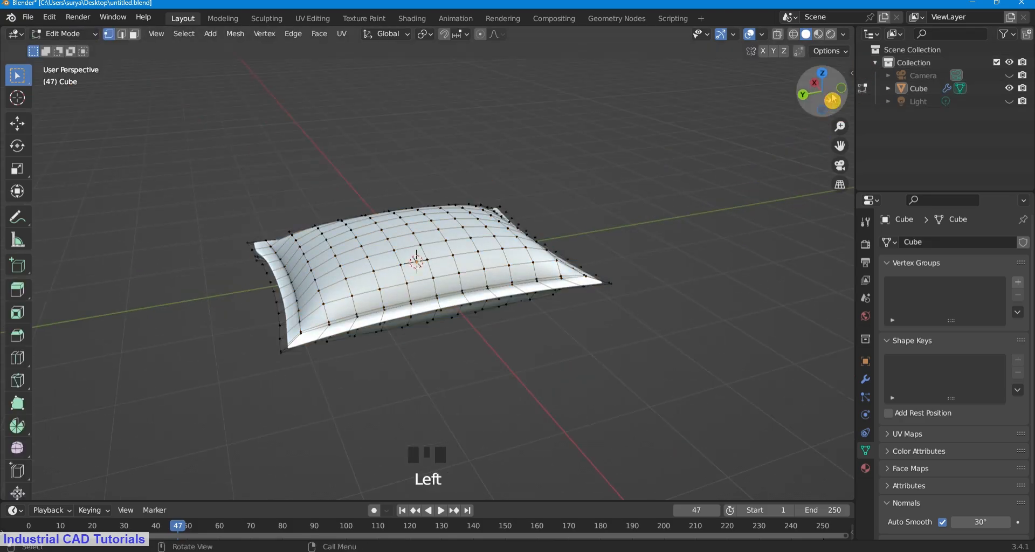
{"action": "scroll", "coordinate": [798, 81], "scroll_direction": "up", "scroll_amount": 1}
{"action": "left_click", "coordinate": [762, 34]}
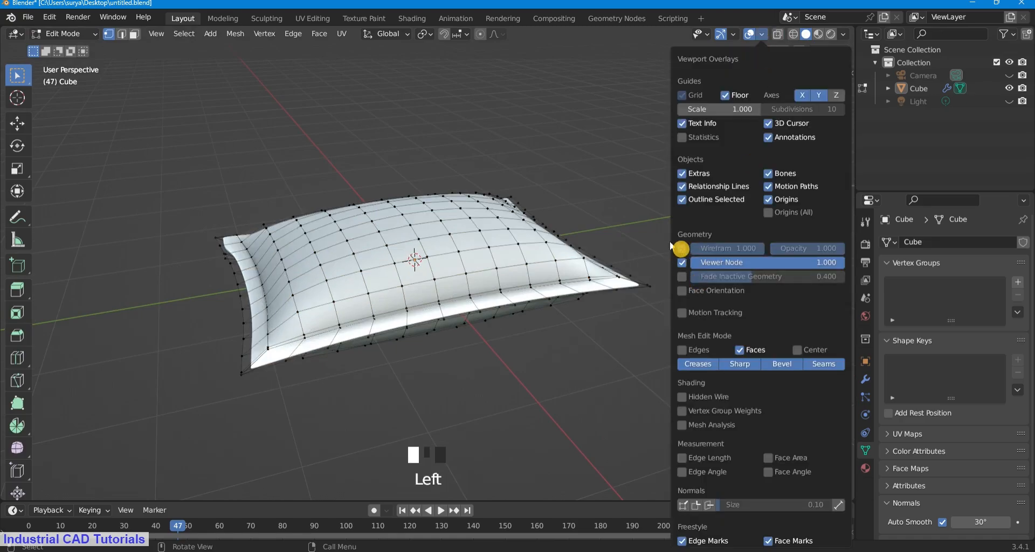
{"action": "left_click", "coordinate": [53, 34]}
{"action": "left_click", "coordinate": [58, 49]}
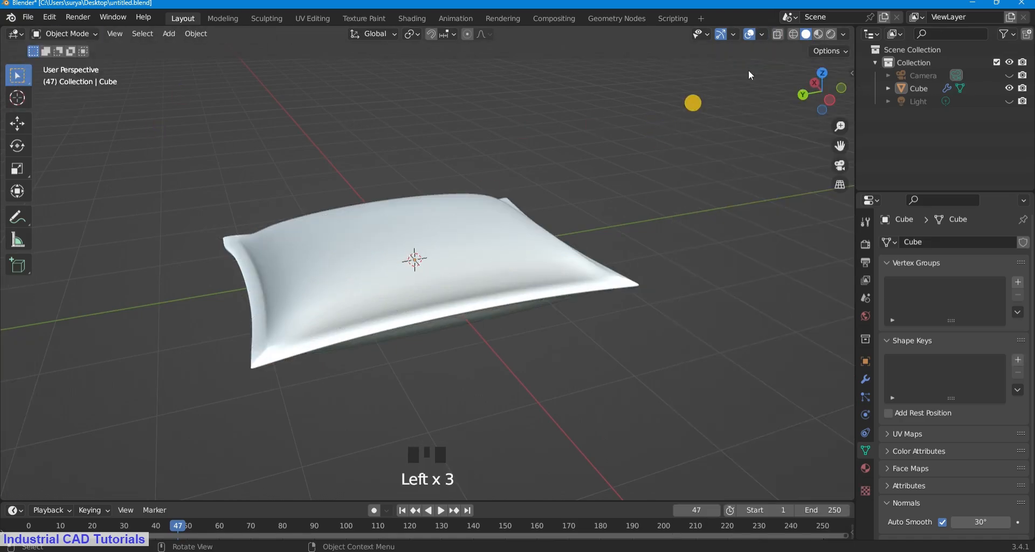
Try to scale the pillow along the Y axis and clear the selection
{"action": "left_click_drag", "start_coordinate": [815, 88], "coordinate": [557, 215]}
{"action": "scroll", "coordinate": [825, 99], "scroll_direction": "down", "scroll_amount": 4}
{"action": "left_click", "coordinate": [464, 268]}
{"action": "key", "text": "s"}
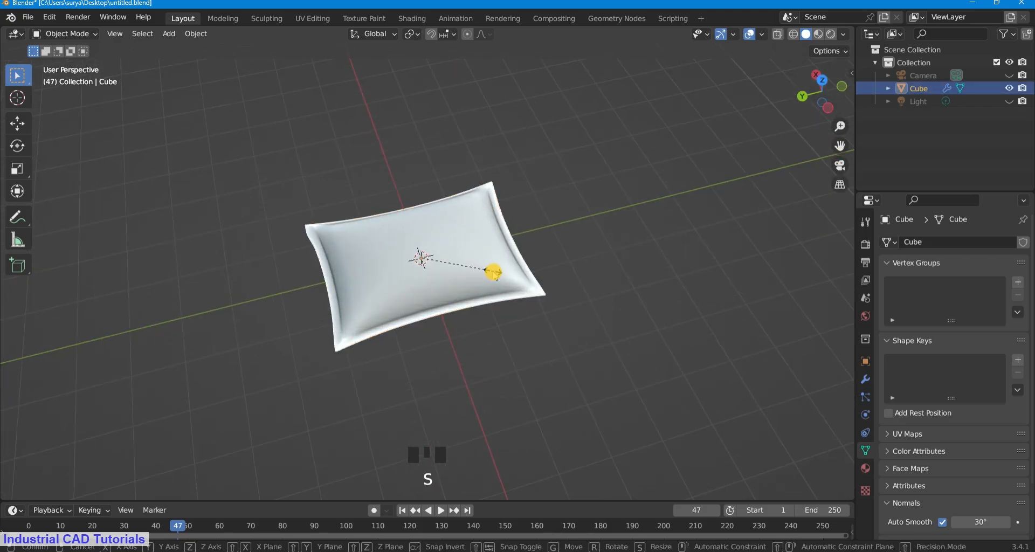
{"action": "key", "text": "y"}
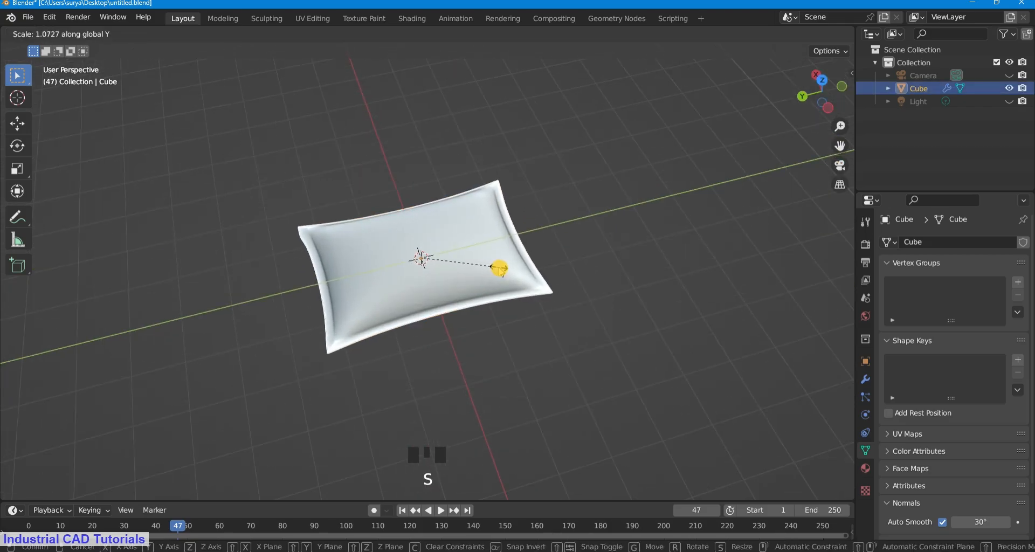
{"action": "right_click", "coordinate": [501, 257]}
{"action": "scroll", "coordinate": [633, 163], "scroll_direction": "up", "scroll_amount": 1}
{"action": "scroll", "coordinate": [633, 163], "scroll_direction": "down", "scroll_amount": 1}
{"action": "left_click", "coordinate": [632, 162]}
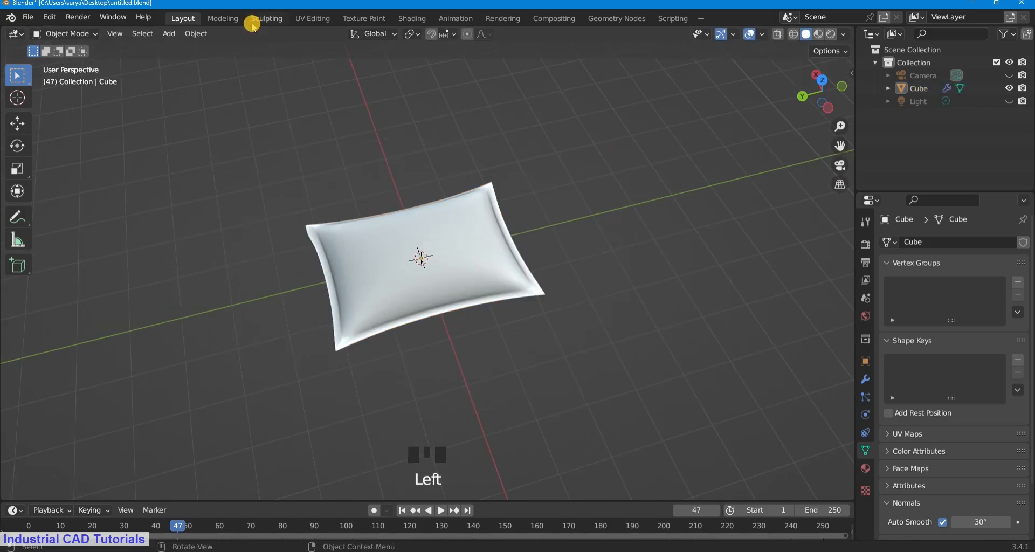
Add a plane in camera view and lower it about 0.76 m along Z beneath the pillow
{"action": "scroll", "coordinate": [614, 221], "scroll_direction": "down", "scroll_amount": 2}
{"action": "scroll", "coordinate": [615, 222], "scroll_direction": "up", "scroll_amount": 2}
{"action": "key", "text": "KP_0"}
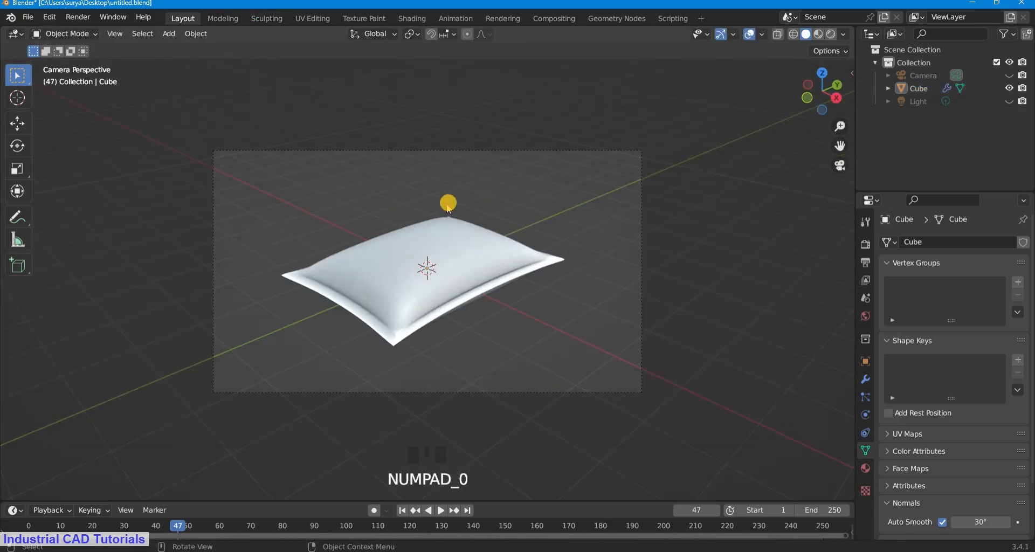
{"action": "scroll", "coordinate": [448, 208], "scroll_direction": "up", "scroll_amount": 2}
{"action": "key", "text": "shift+a"}
{"action": "left_click", "coordinate": [536, 232]}
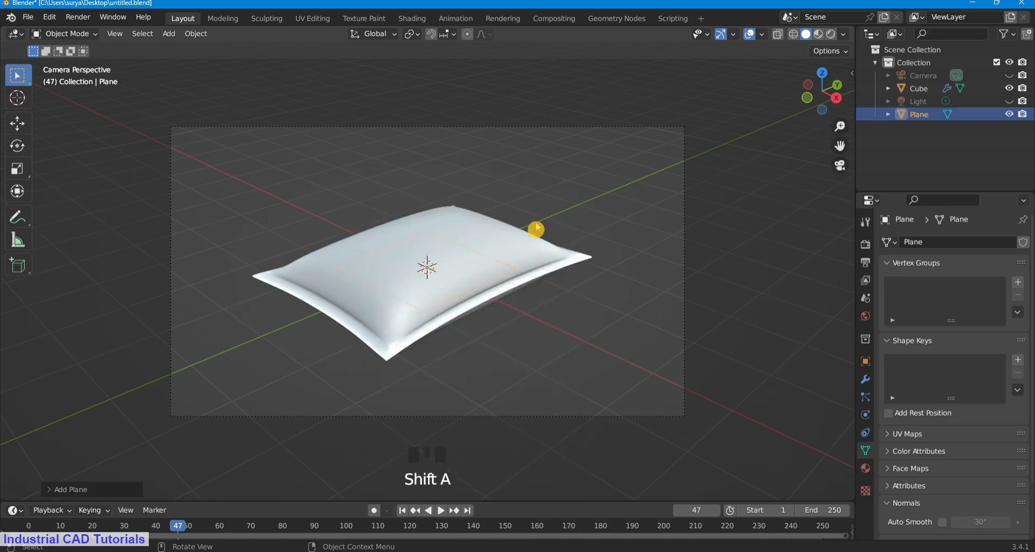
{"action": "scroll", "coordinate": [536, 232], "scroll_direction": "down", "scroll_amount": 3}
{"action": "key", "text": "g"}
{"action": "key", "text": "z"}
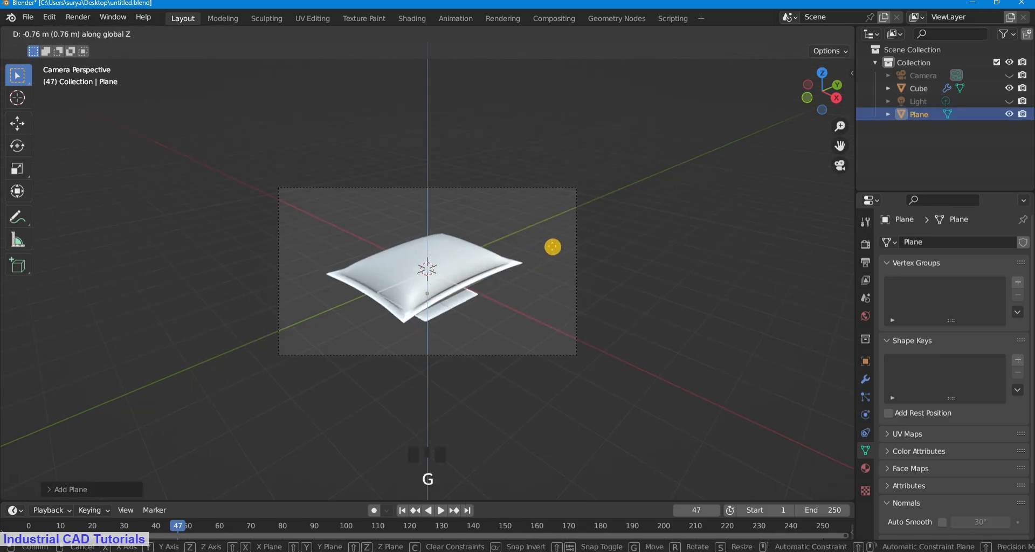
{"action": "left_click", "coordinate": [556, 248]}
Scale the plane up into a large floor that fills the camera frame around the pillow
{"action": "key", "text": "s"}
{"action": "left_click", "coordinate": [278, 396]}
{"action": "scroll", "coordinate": [279, 396], "scroll_direction": "down", "scroll_amount": 3}
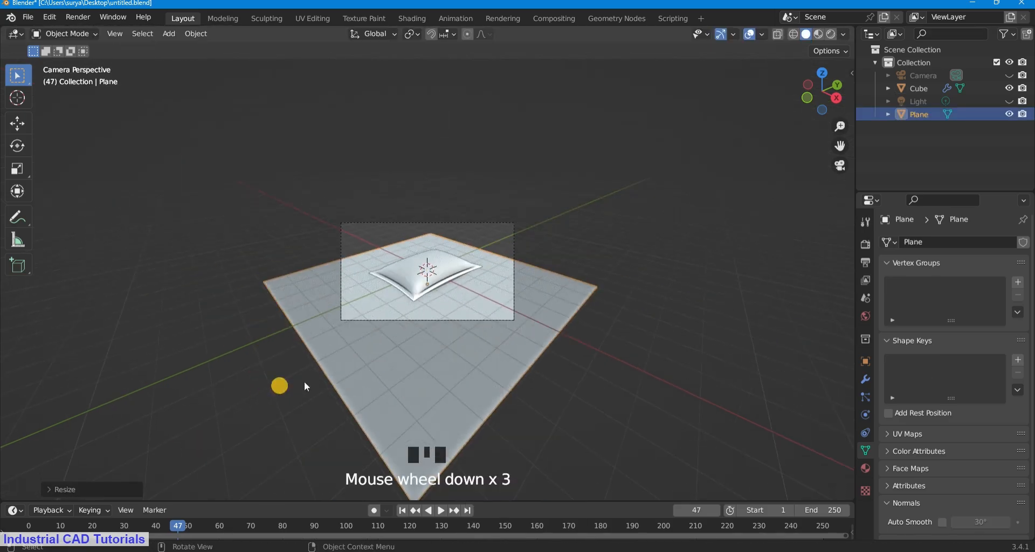
{"action": "scroll", "coordinate": [457, 399], "scroll_direction": "up", "scroll_amount": 2}
{"action": "key", "text": "s"}
{"action": "left_click", "coordinate": [629, 308]}
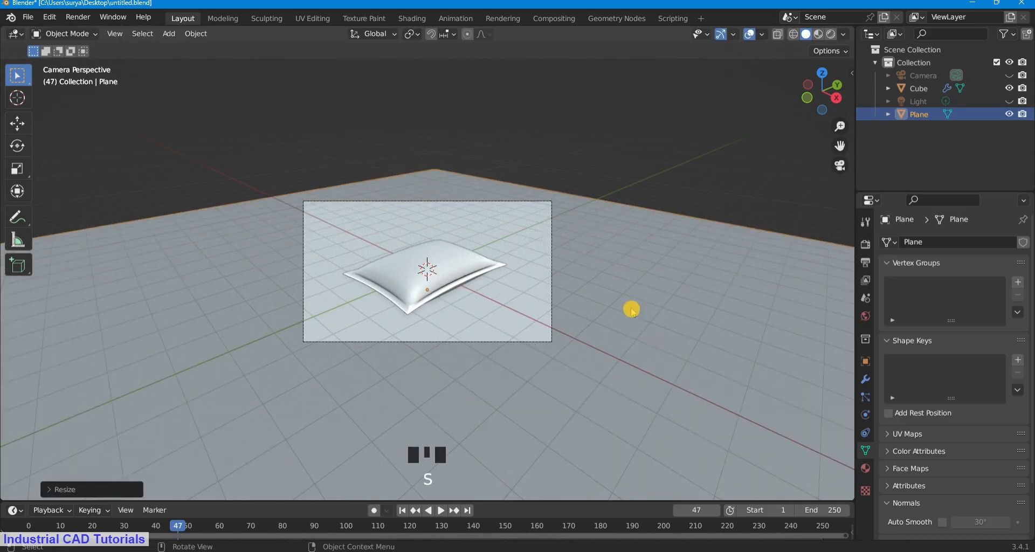
{"action": "scroll", "coordinate": [631, 310], "scroll_direction": "up", "scroll_amount": 1}
Save the current scene to its existing file, untitled.blend
{"action": "key", "text": "ctrl+s"}
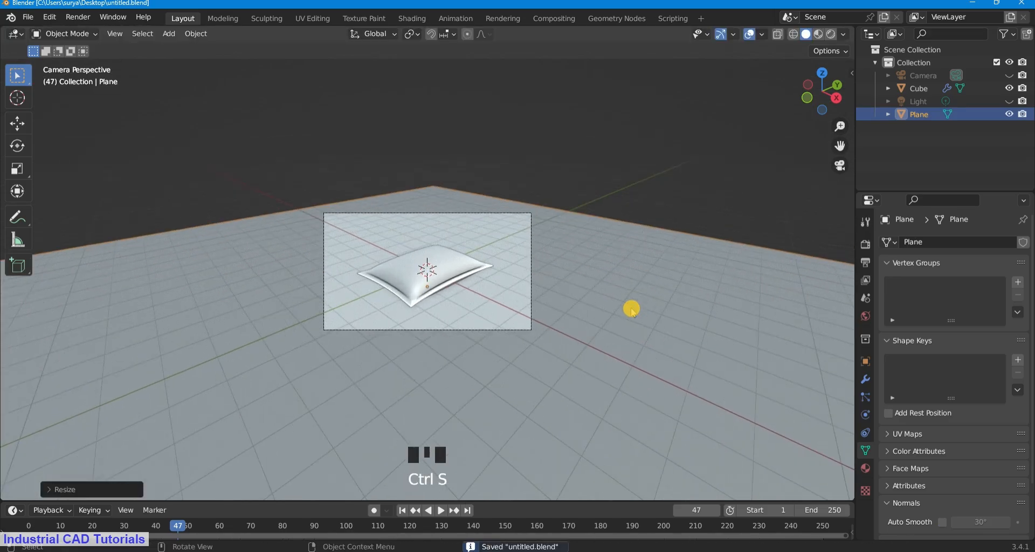
{"action": "scroll", "coordinate": [557, 302], "scroll_direction": "up", "scroll_amount": 6}
{"action": "scroll", "coordinate": [557, 302], "scroll_direction": "down", "scroll_amount": 5}
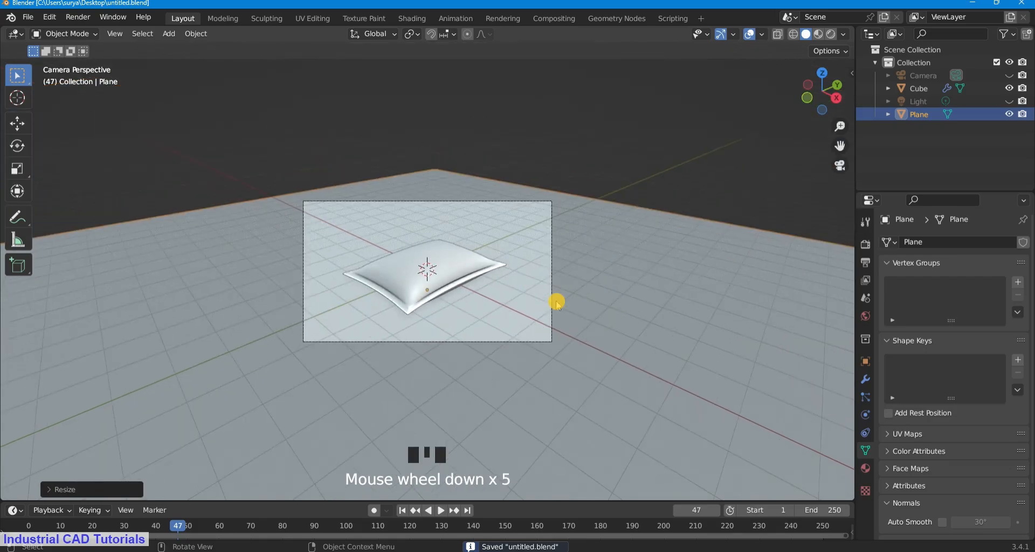
{"action": "left_click", "coordinate": [28, 17]}
{"action": "left_click", "coordinate": [49, 103]}
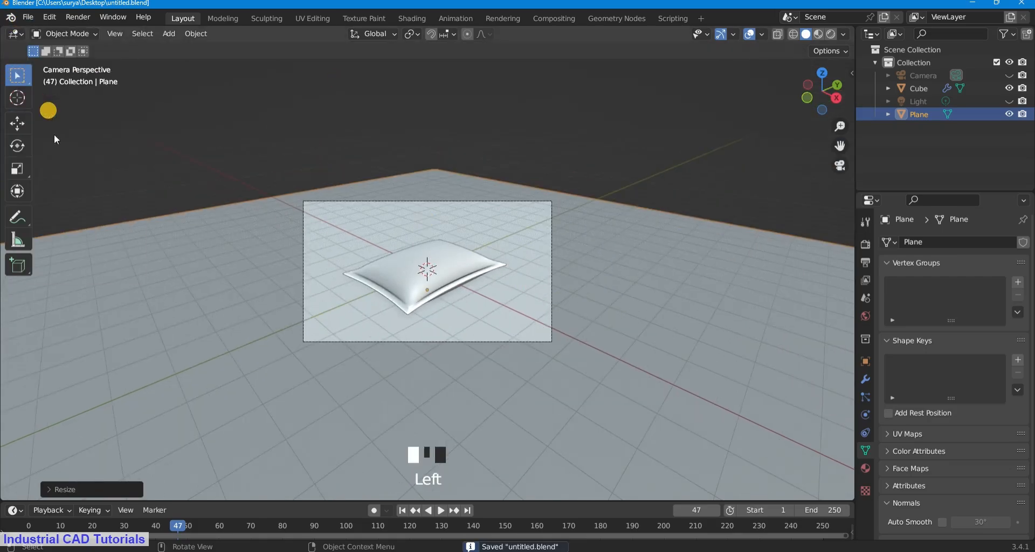
{"action": "scroll", "coordinate": [508, 304], "scroll_direction": "up", "scroll_amount": 2}
{"action": "left_click", "coordinate": [492, 273]}
{"action": "left_click", "coordinate": [692, 274]}
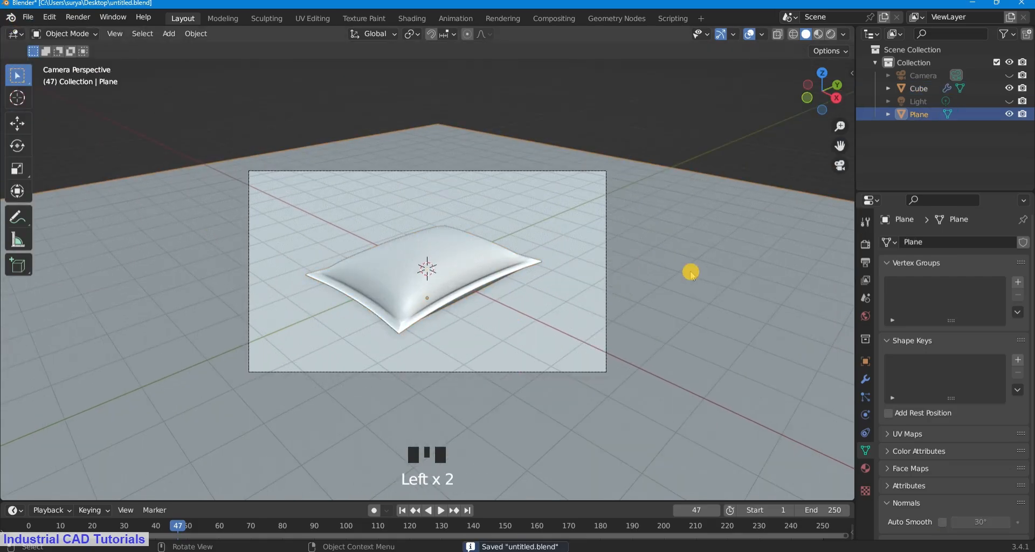
{"action": "scroll", "coordinate": [690, 274], "scroll_direction": "down", "scroll_amount": 3}
{"action": "scroll", "coordinate": [688, 278], "scroll_direction": "up", "scroll_amount": 1}
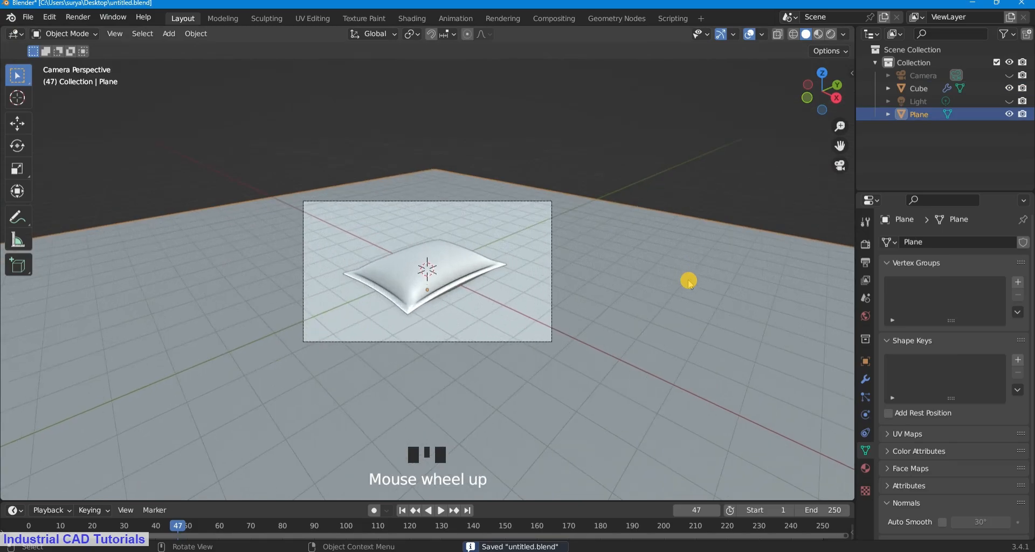
{"action": "left_click", "coordinate": [320, 24]}
{"action": "scroll", "coordinate": [559, 280], "scroll_direction": "up", "scroll_amount": 1}
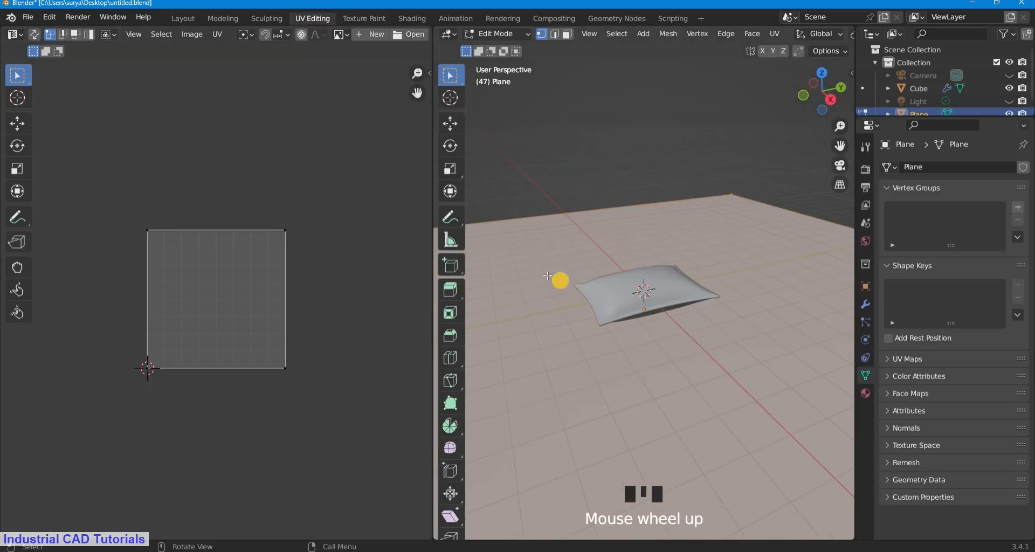
{"action": "left_click", "coordinate": [184, 18]}
{"action": "scroll", "coordinate": [445, 268], "scroll_direction": "up", "scroll_amount": 1}
Select the pillow in the Layout workspace and enter Edit Mode on it
{"action": "left_click", "coordinate": [437, 266]}
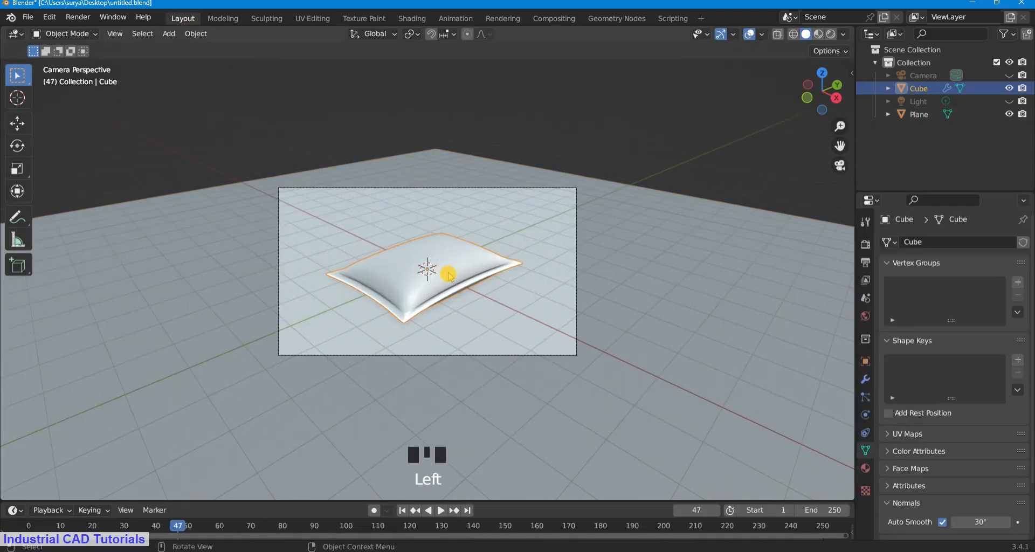
{"action": "scroll", "coordinate": [427, 266], "scroll_direction": "down", "scroll_amount": 1}
{"action": "left_click", "coordinate": [65, 34]}
{"action": "left_click", "coordinate": [67, 62]}
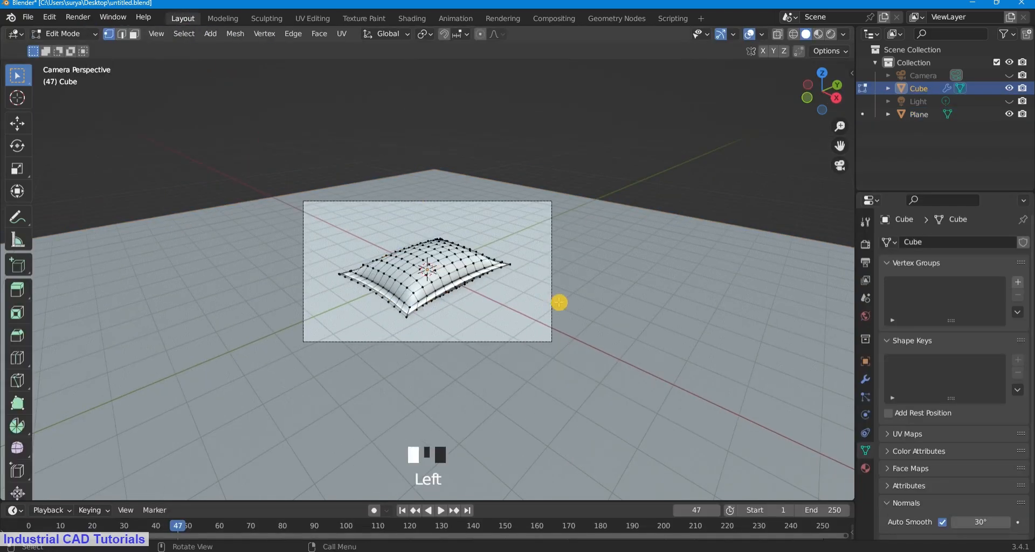
{"action": "scroll", "coordinate": [557, 300], "scroll_direction": "up", "scroll_amount": 1}
{"action": "key", "text": "a"}
{"action": "key", "text": "u"}
{"action": "left_click", "coordinate": [532, 164]}
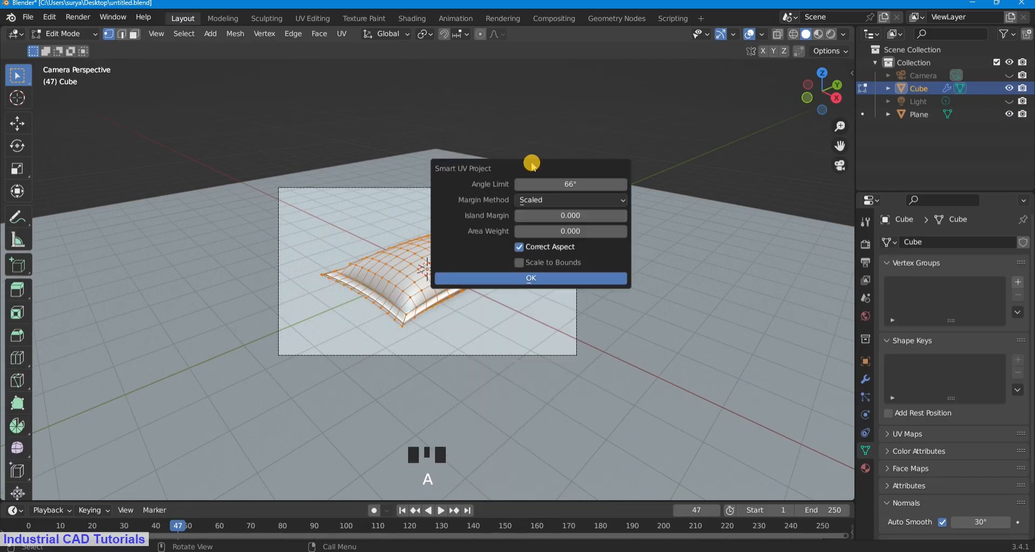
{"action": "left_click", "coordinate": [573, 222]}
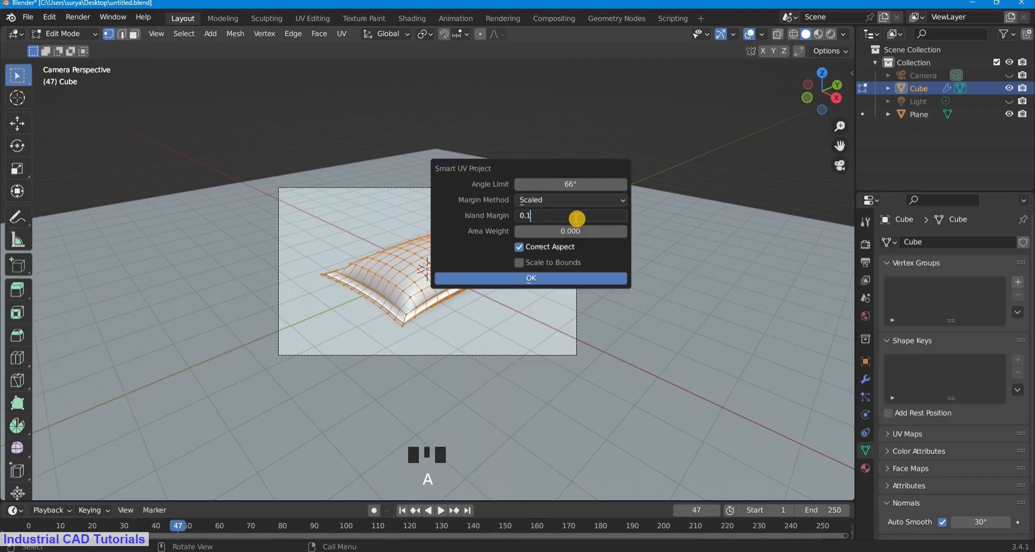
{"action": "left_click", "coordinate": [569, 231]}
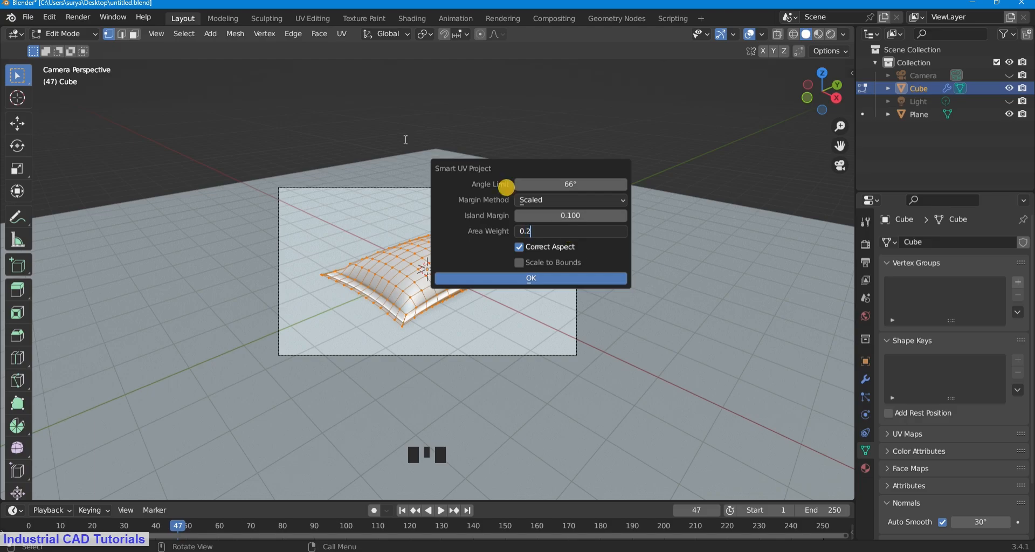
{"action": "left_click", "coordinate": [317, 18]}
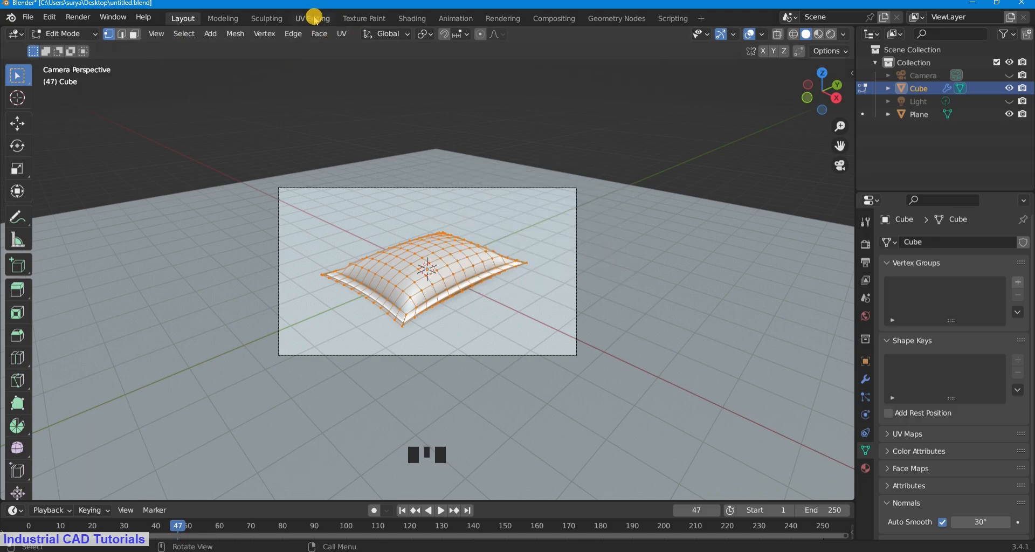
Unwrap the whole pillow mesh in the UV Editing workspace using Smart UV Project with island margin 0.1 and area weight 0.2
{"action": "left_click", "coordinate": [315, 19]}
{"action": "scroll", "coordinate": [751, 106], "scroll_direction": "up", "scroll_amount": 5}
{"action": "key", "text": "a"}
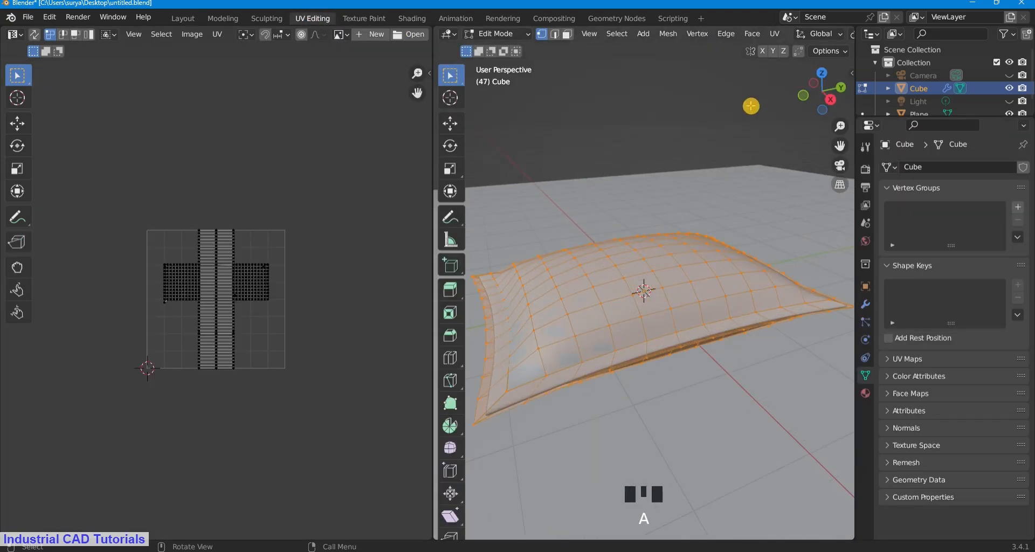
{"action": "scroll", "coordinate": [753, 111], "scroll_direction": "down", "scroll_amount": 3}
{"action": "key", "text": "u"}
{"action": "left_click", "coordinate": [723, 160]}
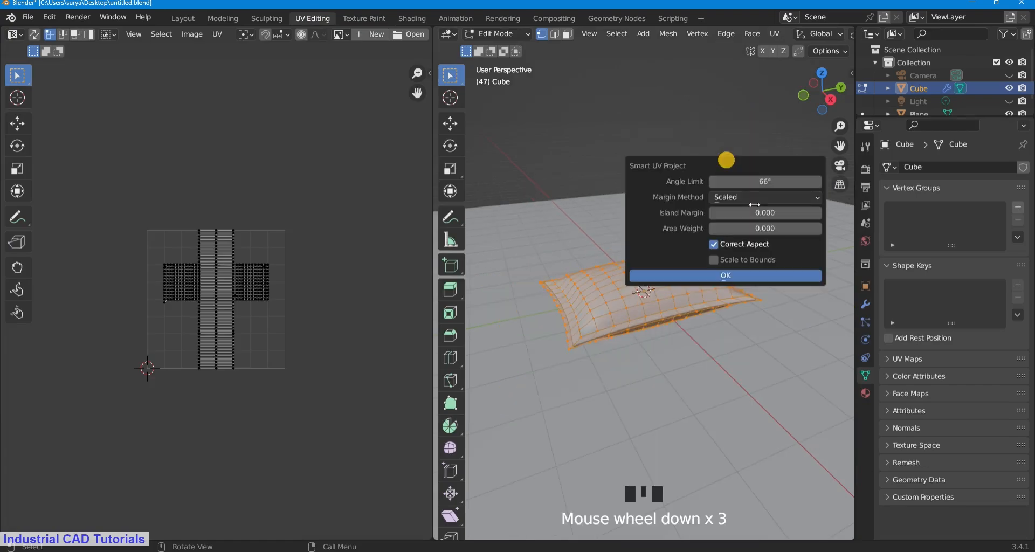
{"action": "left_click", "coordinate": [787, 214]}
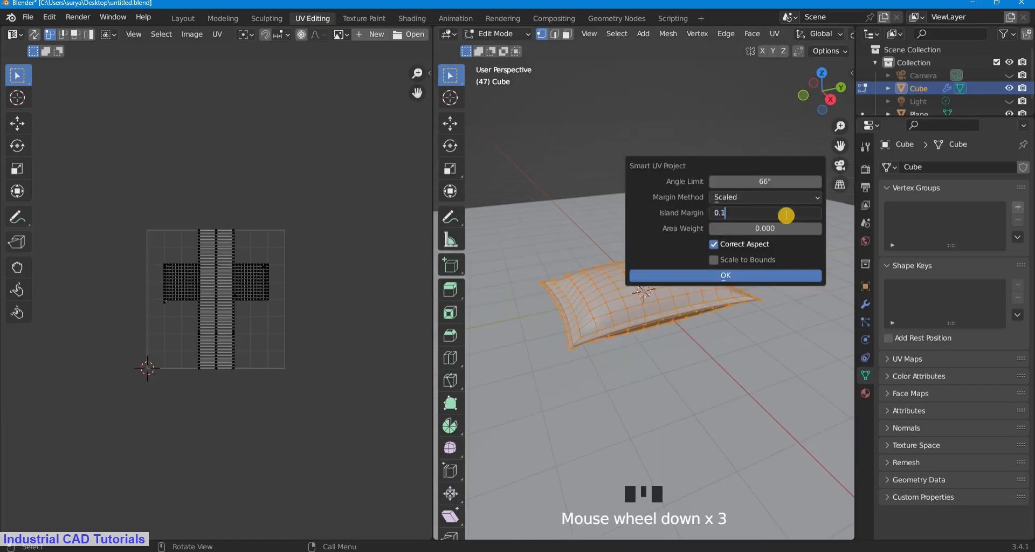
{"action": "type", "text": "0.1"}
{"action": "key", "text": "Return"}
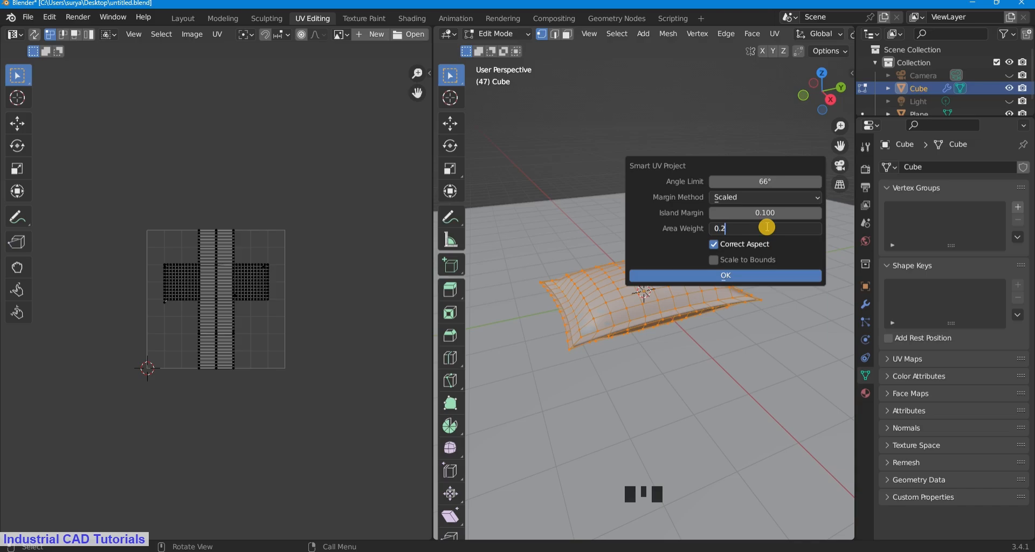
{"action": "type", "text": "0.2"}
{"action": "key", "text": "Return"}
{"action": "left_click", "coordinate": [719, 276]}
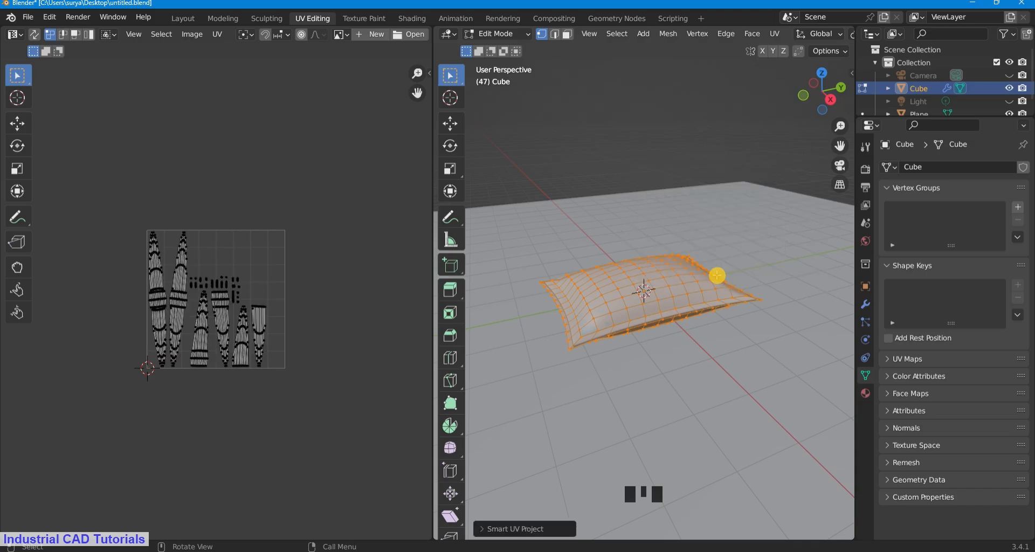
Examine the pillow's unwrapped UV islands against the mesh, selecting all of them and clearing the UV selection
{"action": "scroll", "coordinate": [717, 276], "scroll_direction": "up", "scroll_amount": 1}
{"action": "key", "text": "a"}
{"action": "scroll", "coordinate": [302, 329], "scroll_direction": "up", "scroll_amount": 2}
{"action": "scroll", "coordinate": [301, 328], "scroll_direction": "down", "scroll_amount": 1}
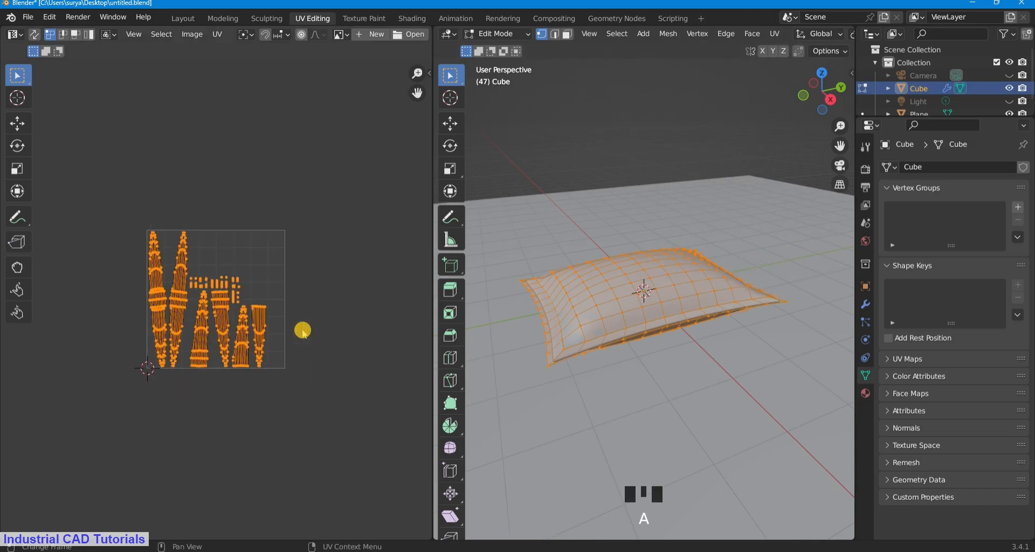
{"action": "scroll", "coordinate": [302, 329], "scroll_direction": "up", "scroll_amount": 3}
{"action": "scroll", "coordinate": [328, 259], "scroll_direction": "down", "scroll_amount": 7}
{"action": "left_click", "coordinate": [362, 175]}
{"action": "left_click_drag", "start_coordinate": [820, 92], "coordinate": [820, 96]}
{"action": "scroll", "coordinate": [820, 96], "scroll_direction": "down", "scroll_amount": 3}
Return to Object Mode, select the floor plane and look at the scene through the camera
{"action": "left_click", "coordinate": [513, 34]}
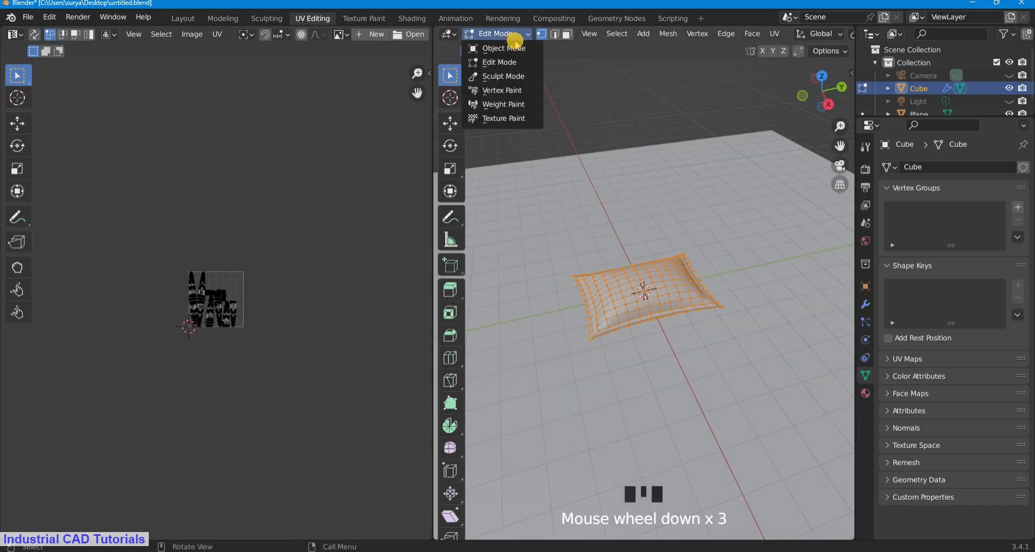
{"action": "left_click", "coordinate": [499, 43]}
{"action": "left_click", "coordinate": [690, 229]}
{"action": "scroll", "coordinate": [688, 229], "scroll_direction": "up", "scroll_amount": 3}
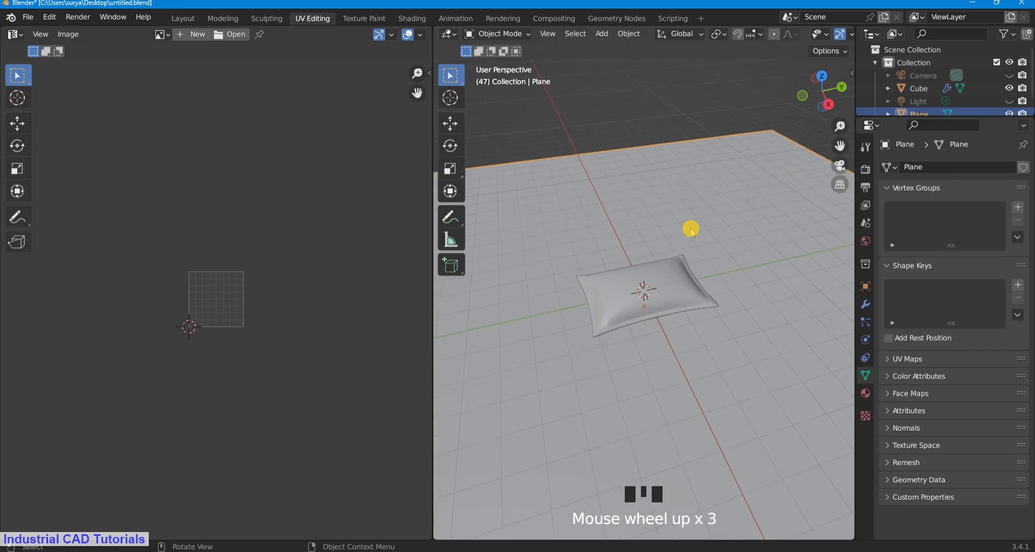
{"action": "key", "text": "KP_0"}
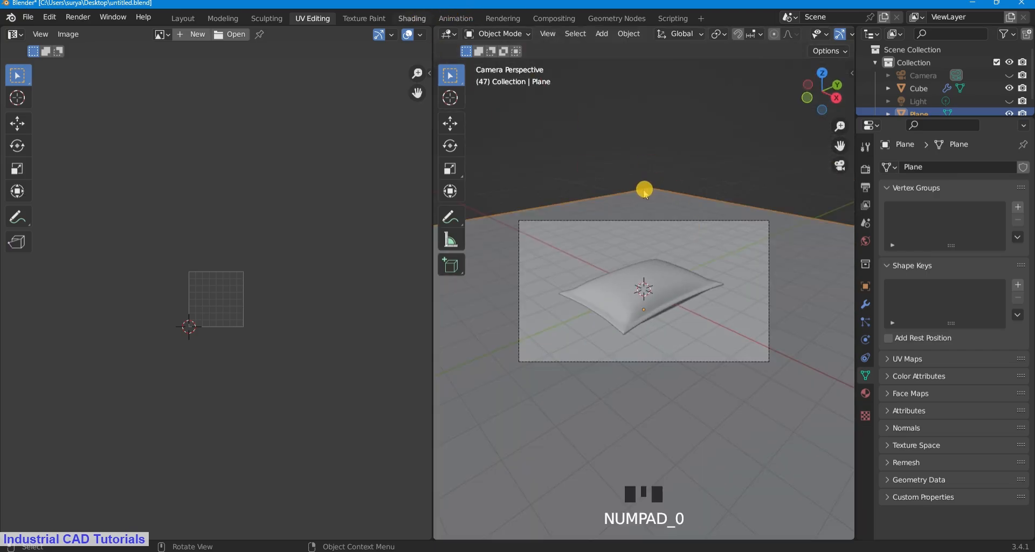
View the scene in the Shading workspace and return to the camera view in the Layout workspace
{"action": "left_click", "coordinate": [412, 19]}
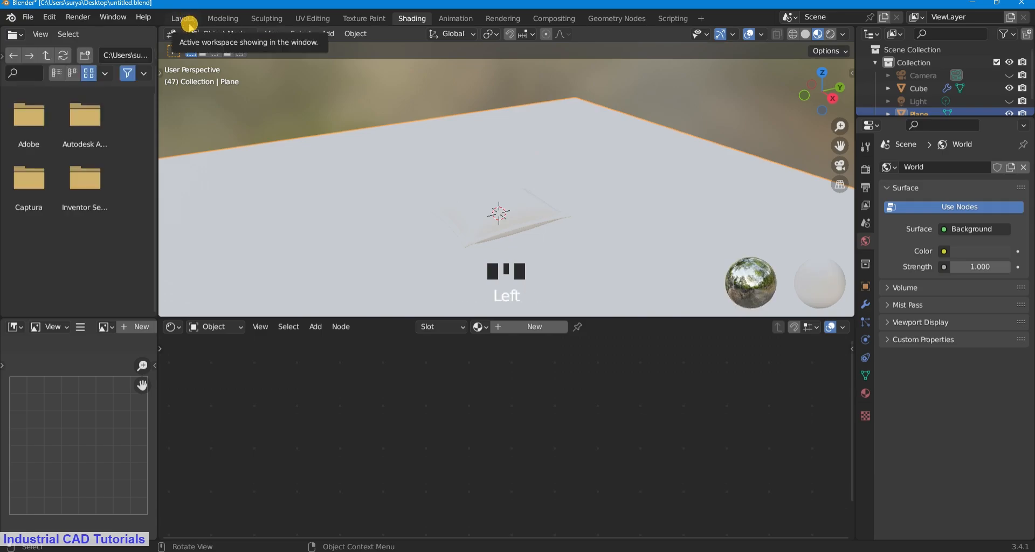
{"action": "left_click", "coordinate": [188, 22]}
{"action": "scroll", "coordinate": [566, 254], "scroll_direction": "down", "scroll_amount": 5}
{"action": "scroll", "coordinate": [567, 255], "scroll_direction": "up", "scroll_amount": 3}
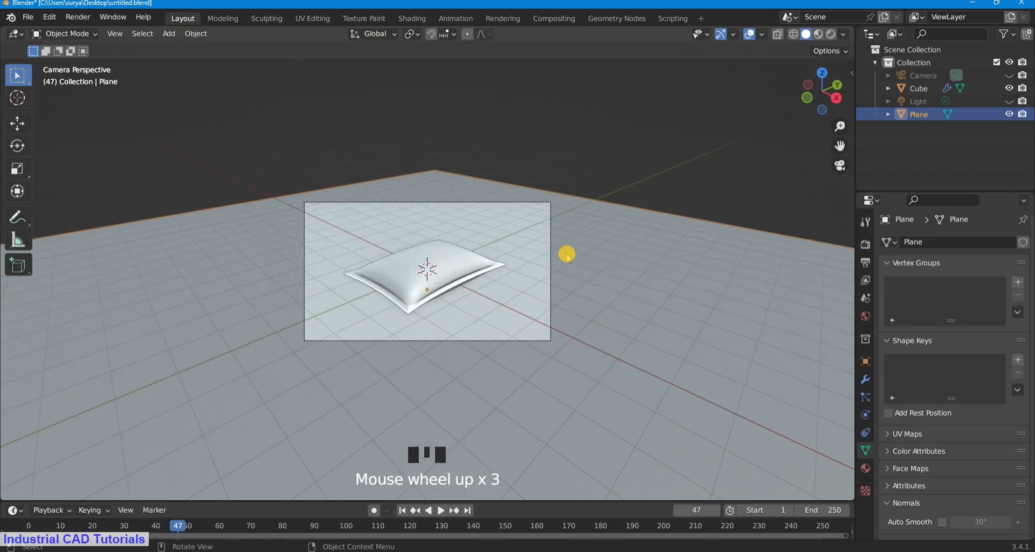
{"action": "scroll", "coordinate": [566, 254], "scroll_direction": "up", "scroll_amount": 2}
{"action": "scroll", "coordinate": [566, 254], "scroll_direction": "down", "scroll_amount": 3}
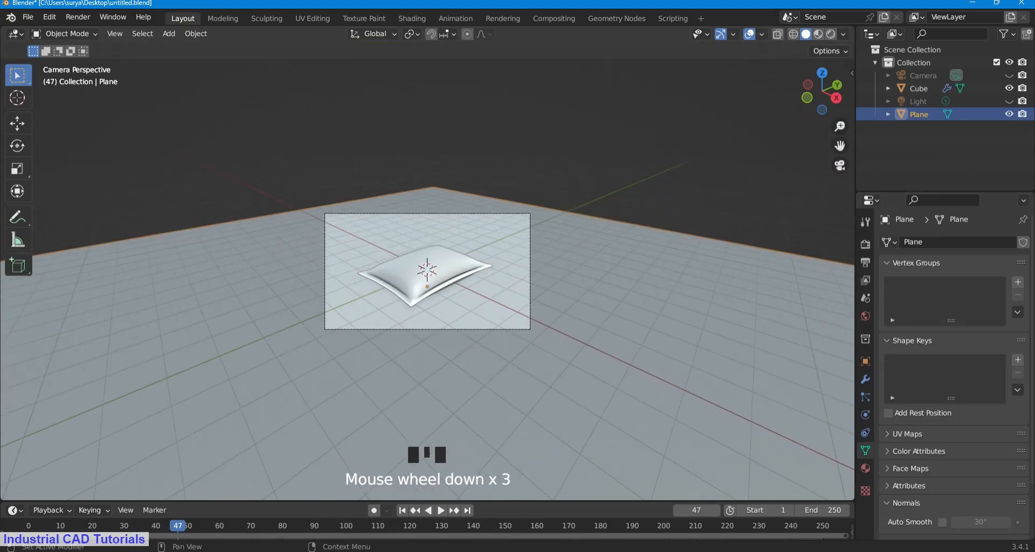
Unhide the light and camera and switch the viewport to rendered shading
{"action": "left_click", "coordinate": [1010, 101]}
{"action": "left_click", "coordinate": [1009, 75]}
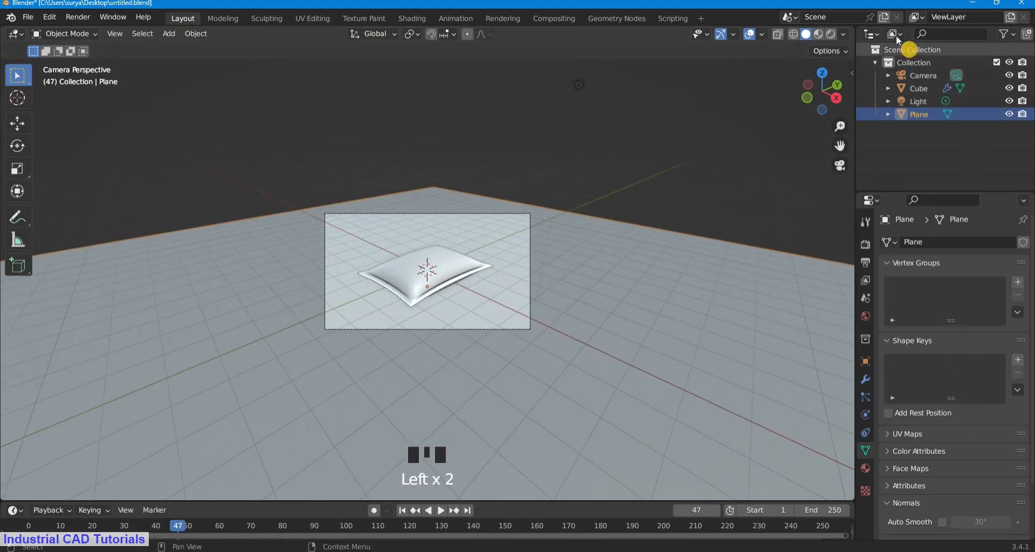
{"action": "left_click", "coordinate": [834, 36]}
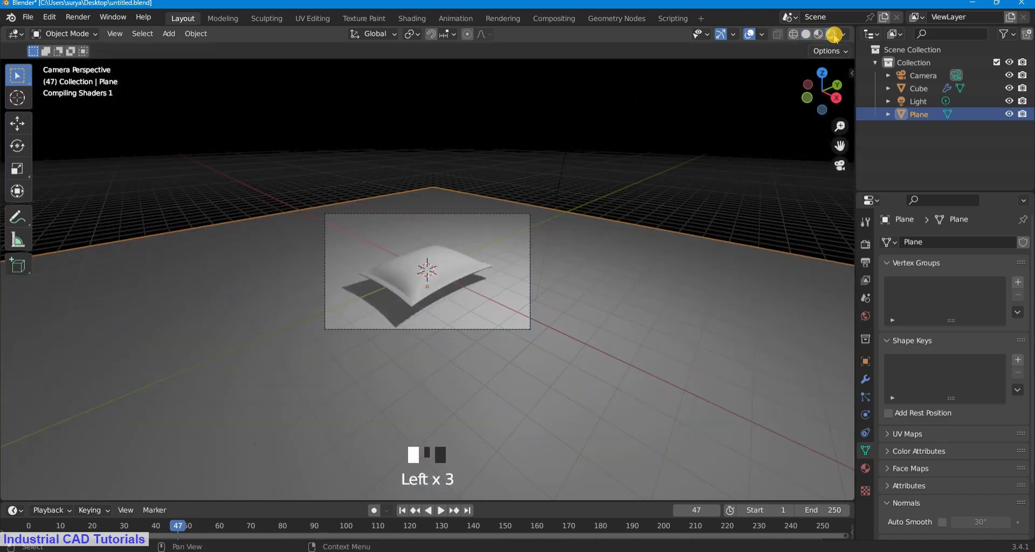
Enable Ambient Occlusion and Bloom in the Eevee render settings
{"action": "left_click", "coordinate": [865, 244]}
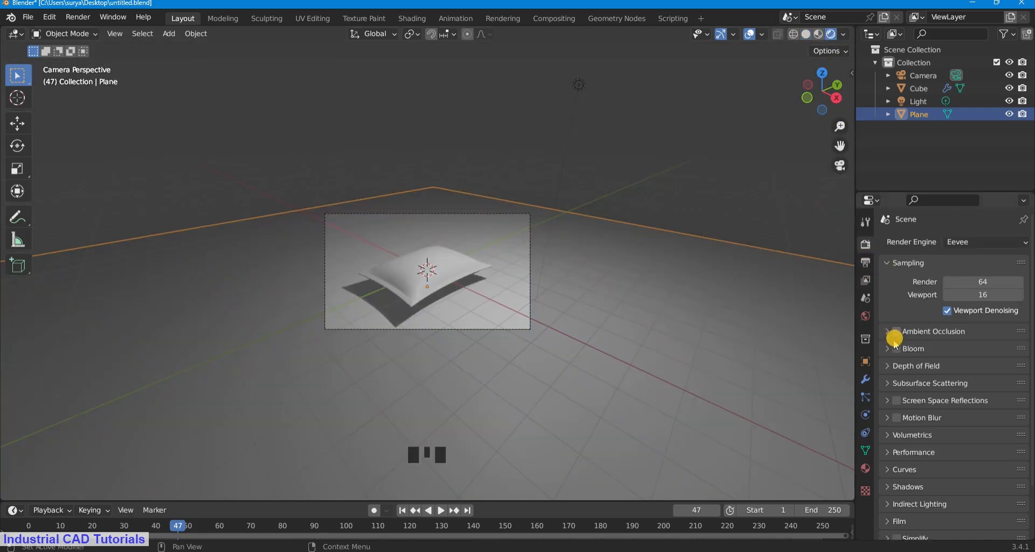
{"action": "left_click", "coordinate": [896, 332]}
{"action": "scroll", "coordinate": [889, 496], "scroll_direction": "down", "scroll_amount": 3}
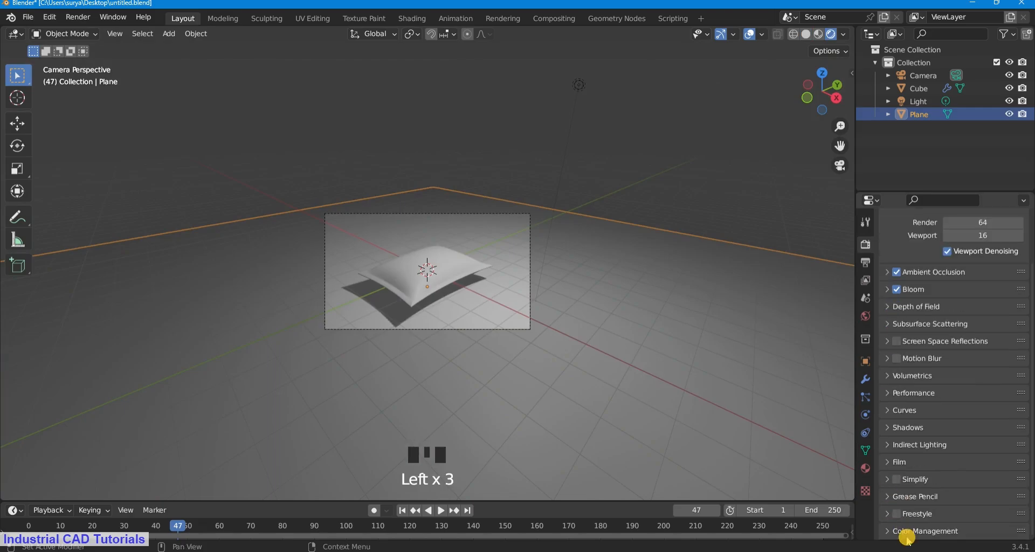
Set the color management look to High Contrast
{"action": "left_click", "coordinate": [906, 525]}
{"action": "scroll", "coordinate": [917, 498], "scroll_direction": "down", "scroll_amount": 5}
{"action": "left_click", "coordinate": [983, 464]}
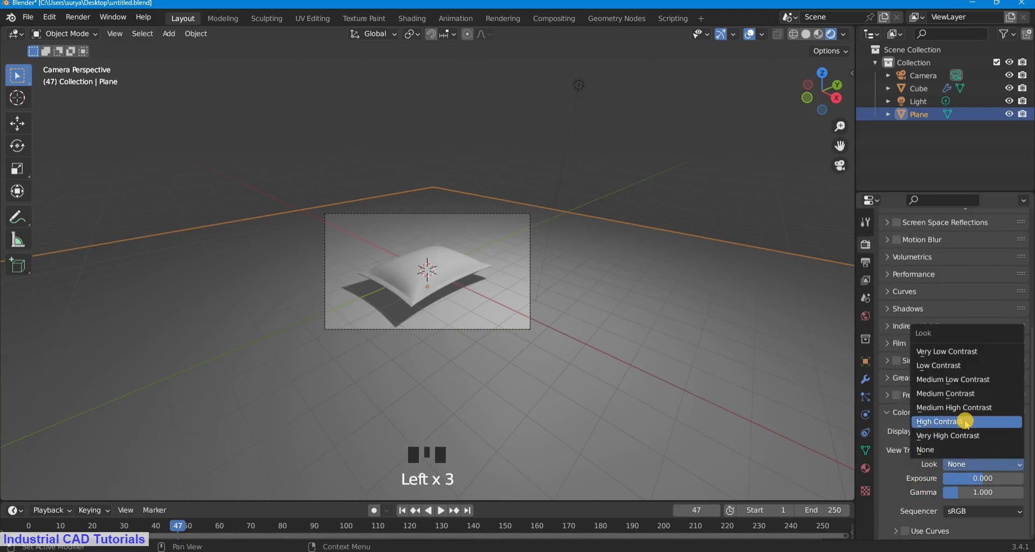
{"action": "left_click", "coordinate": [965, 419]}
{"action": "scroll", "coordinate": [461, 168], "scroll_direction": "up", "scroll_amount": 3}
{"action": "scroll", "coordinate": [461, 167], "scroll_direction": "down", "scroll_amount": 3}
Add an area light to the scene
{"action": "key", "text": "shift+a"}
{"action": "mouse_move", "coordinate": [462, 184]}
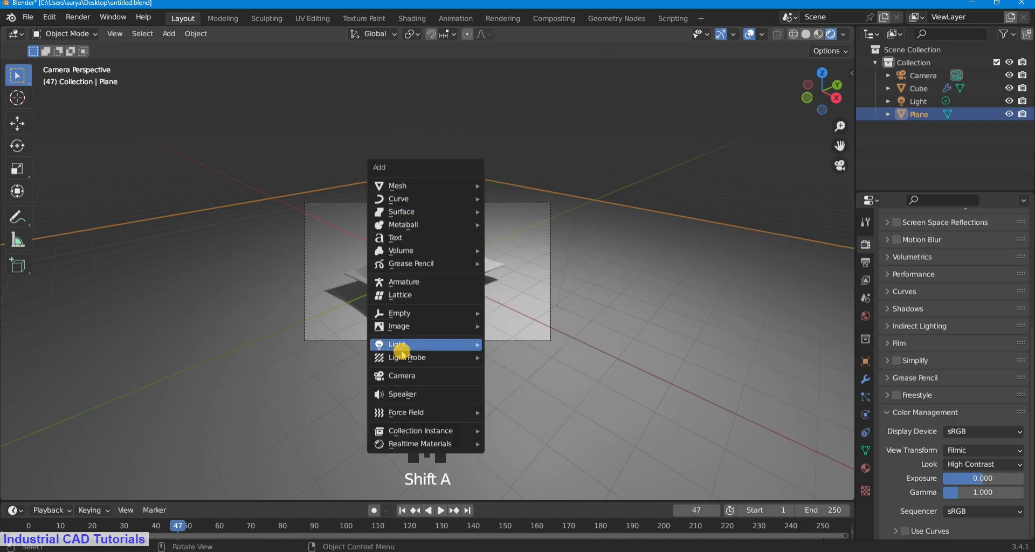
{"action": "mouse_move", "coordinate": [426, 345]}
{"action": "left_click", "coordinate": [513, 387]}
{"action": "scroll", "coordinate": [446, 325], "scroll_direction": "down", "scroll_amount": 1}
{"action": "scroll", "coordinate": [446, 323], "scroll_direction": "up", "scroll_amount": 3}
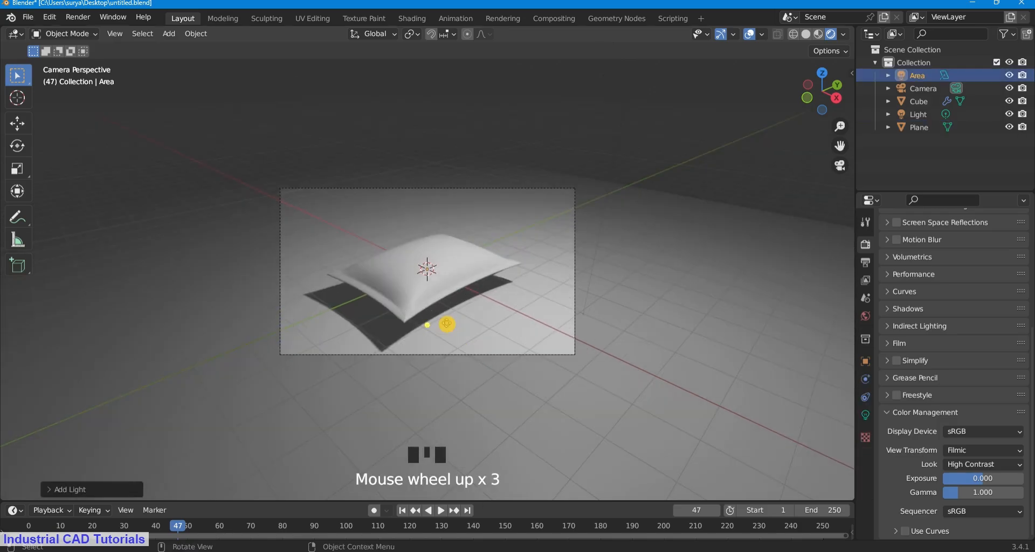
Raise the area light above the pillow and scale it up about 8.1 times
{"action": "key", "text": "g"}
{"action": "left_click", "coordinate": [446, 247]}
{"action": "key", "text": "s"}
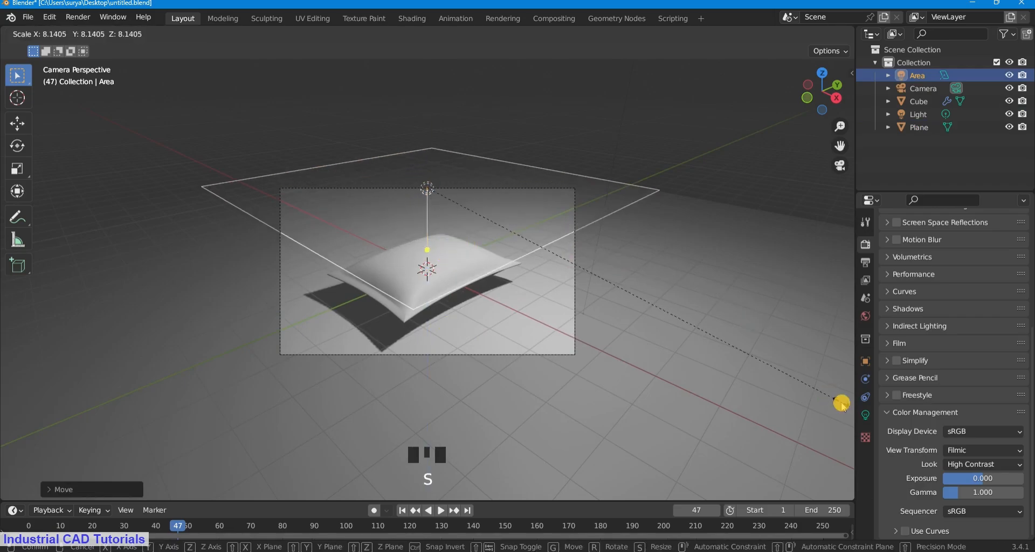
{"action": "left_click", "coordinate": [836, 404]}
{"action": "scroll", "coordinate": [822, 300], "scroll_direction": "down", "scroll_amount": 1}
Set the area light's power to 500 W
{"action": "left_click", "coordinate": [865, 263]}
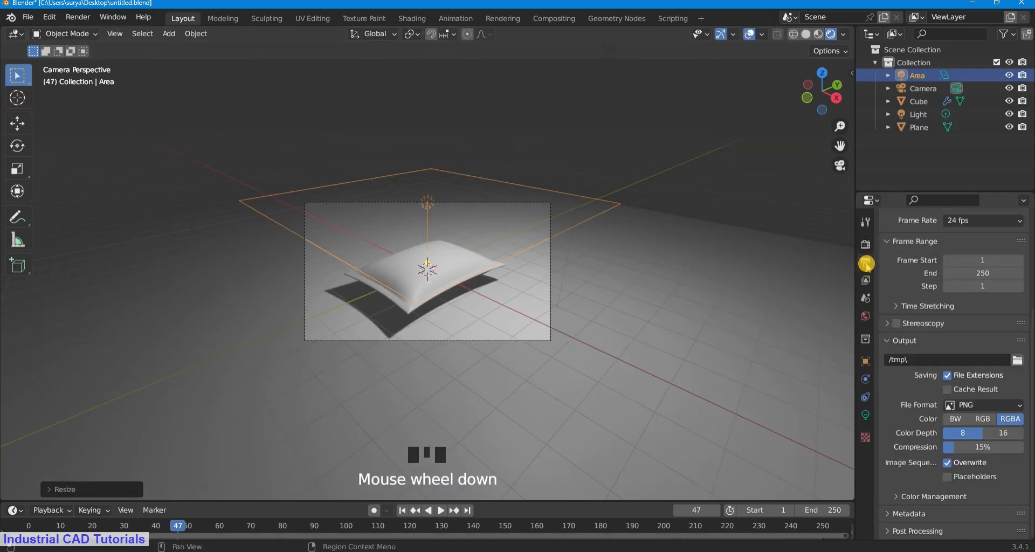
{"action": "left_click", "coordinate": [866, 246]}
{"action": "left_click", "coordinate": [866, 415]}
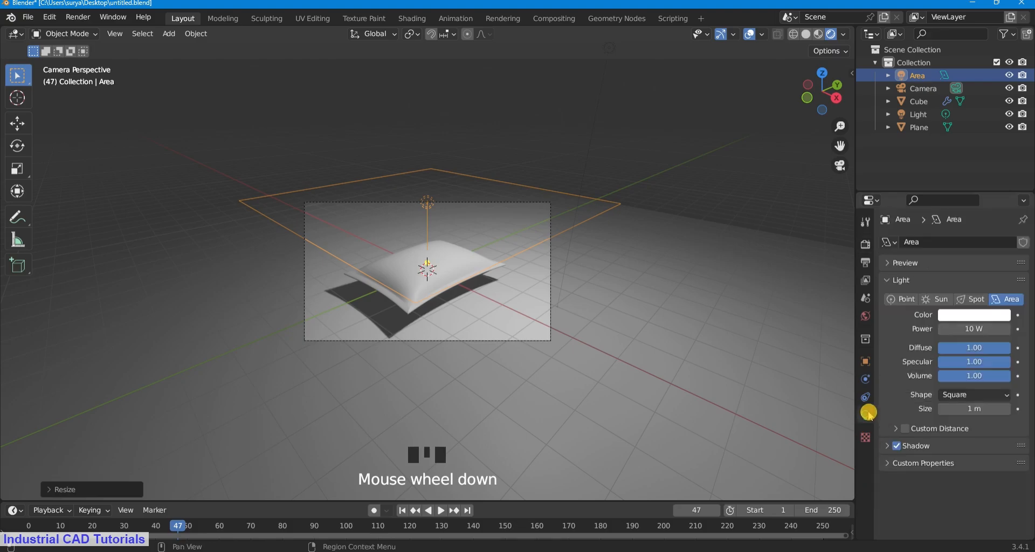
{"action": "left_click", "coordinate": [971, 330]}
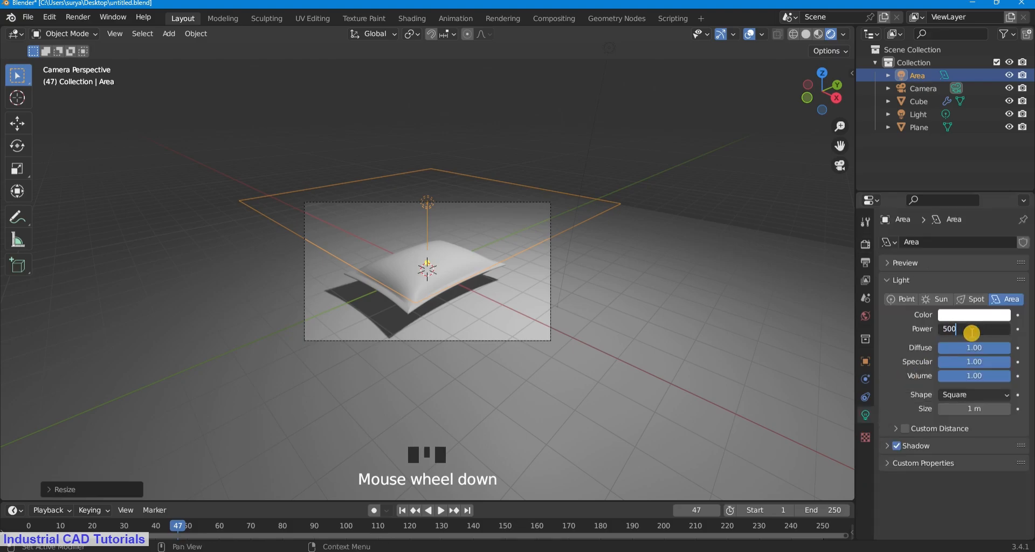
{"action": "type", "text": "500"}
{"action": "key", "text": "Return"}
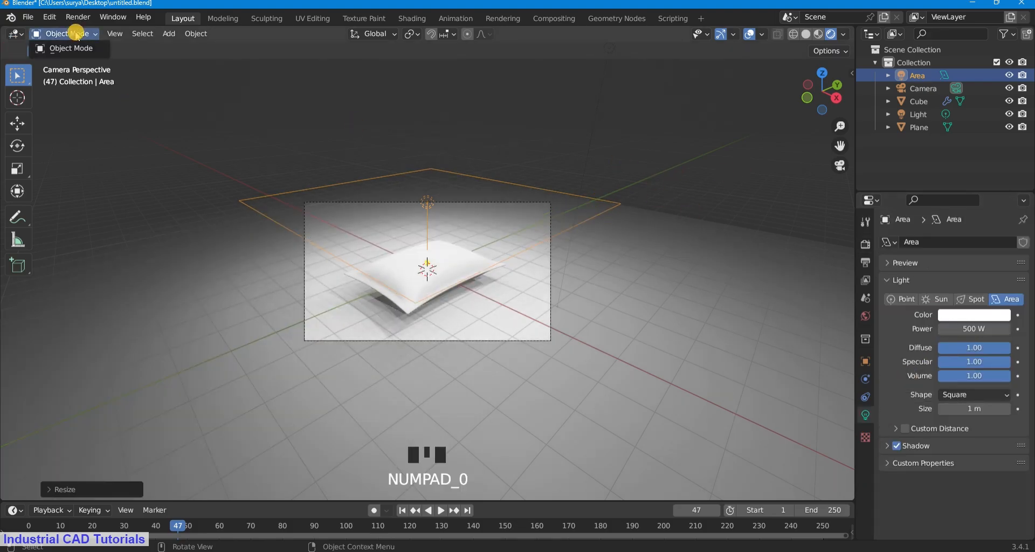
Move the area light higher above the pillow and set its power to 250 W
{"action": "left_click", "coordinate": [450, 196]}
{"action": "key", "text": "g"}
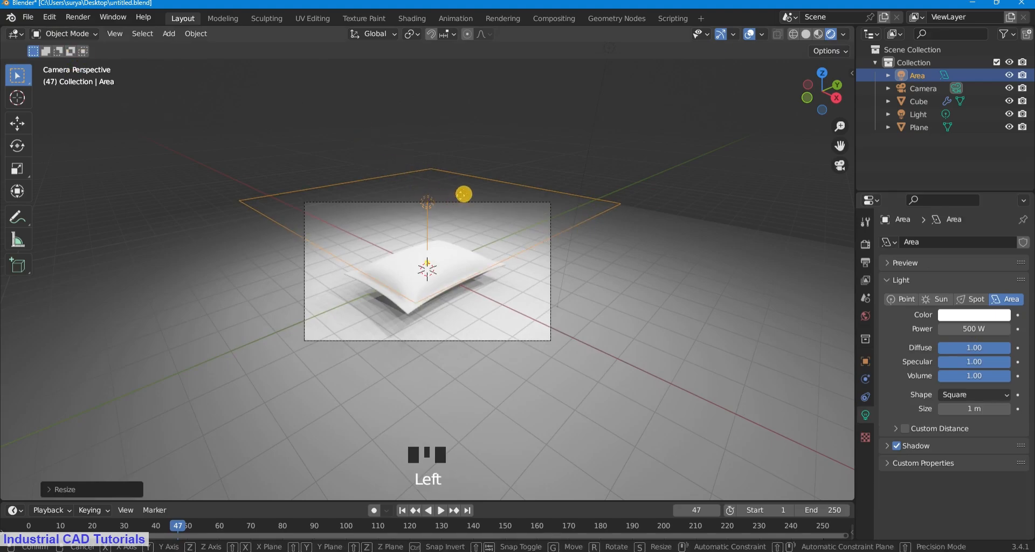
{"action": "left_click", "coordinate": [457, 143]}
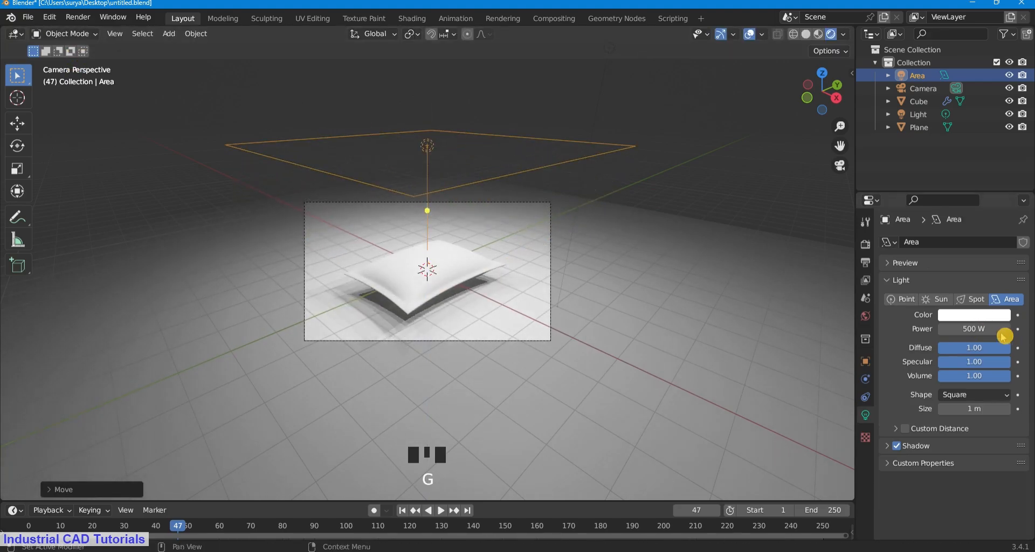
{"action": "left_click", "coordinate": [990, 333]}
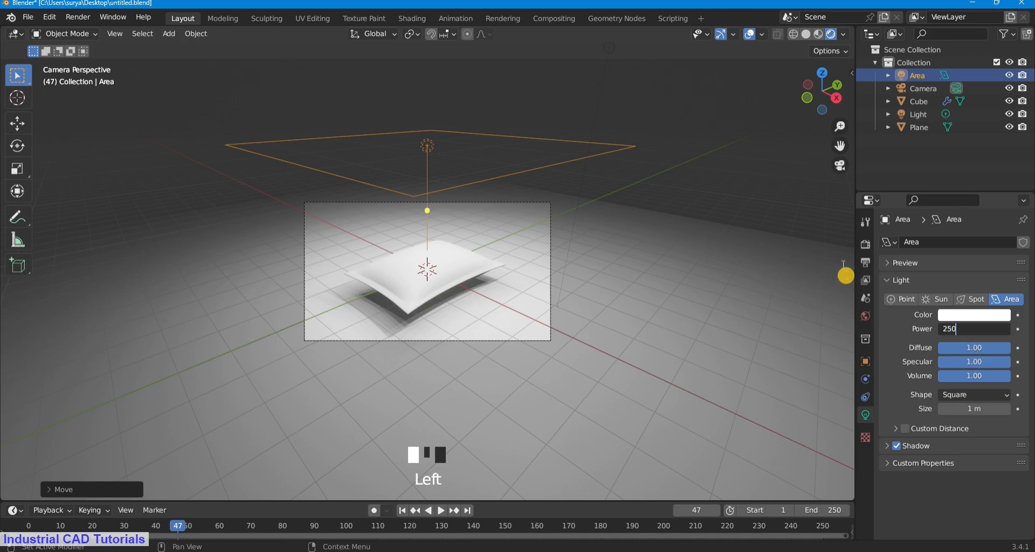
{"action": "left_click", "coordinate": [845, 275]}
Duplicate the area light and place the copy beside the original, over the right side of the camera frame
{"action": "scroll", "coordinate": [642, 212], "scroll_direction": "up", "scroll_amount": 1}
{"action": "scroll", "coordinate": [645, 213], "scroll_direction": "down", "scroll_amount": 2}
{"action": "key", "text": "shift+d"}
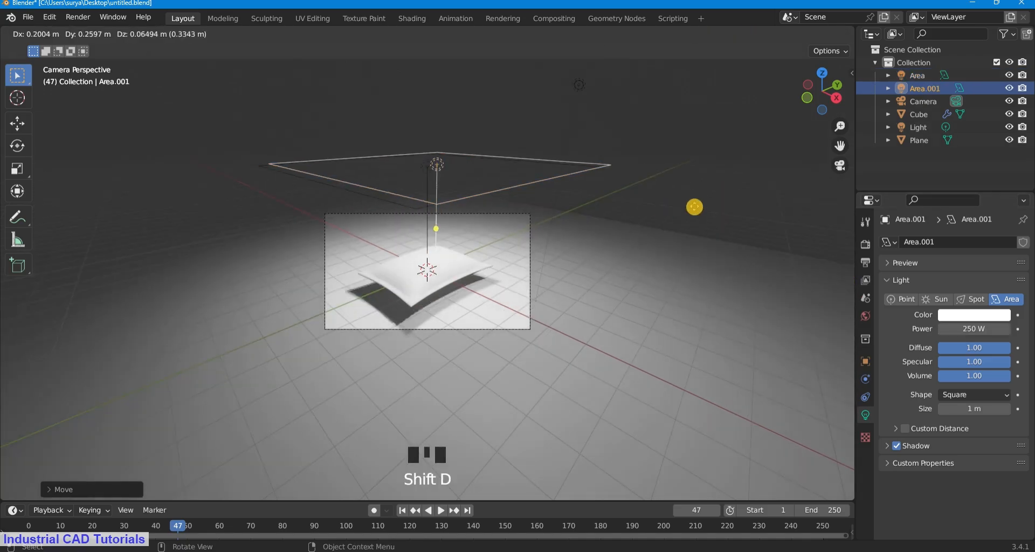
{"action": "left_click", "coordinate": [780, 233]}
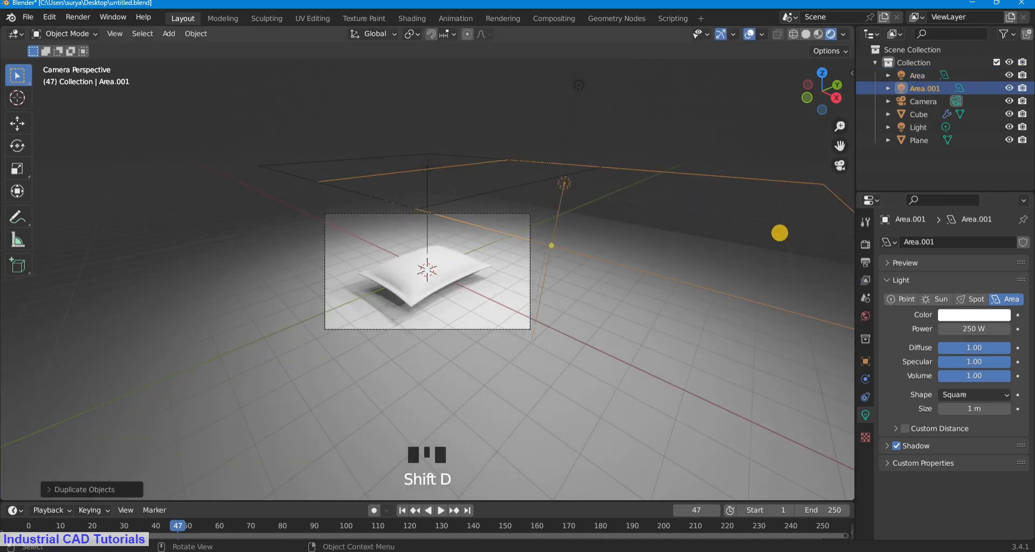
Rotate the duplicated area light to aim diagonally down at the pillow and scale it down
{"action": "key", "text": "r"}
{"action": "left_click", "coordinate": [624, 345]}
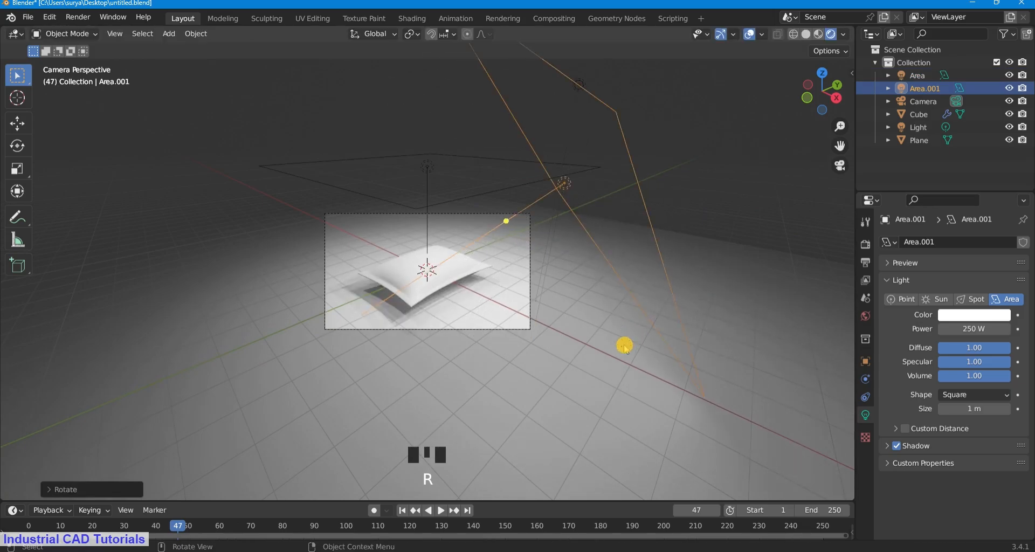
{"action": "scroll", "coordinate": [624, 345], "scroll_direction": "down", "scroll_amount": 3}
{"action": "key", "text": "s"}
{"action": "left_click", "coordinate": [612, 237]}
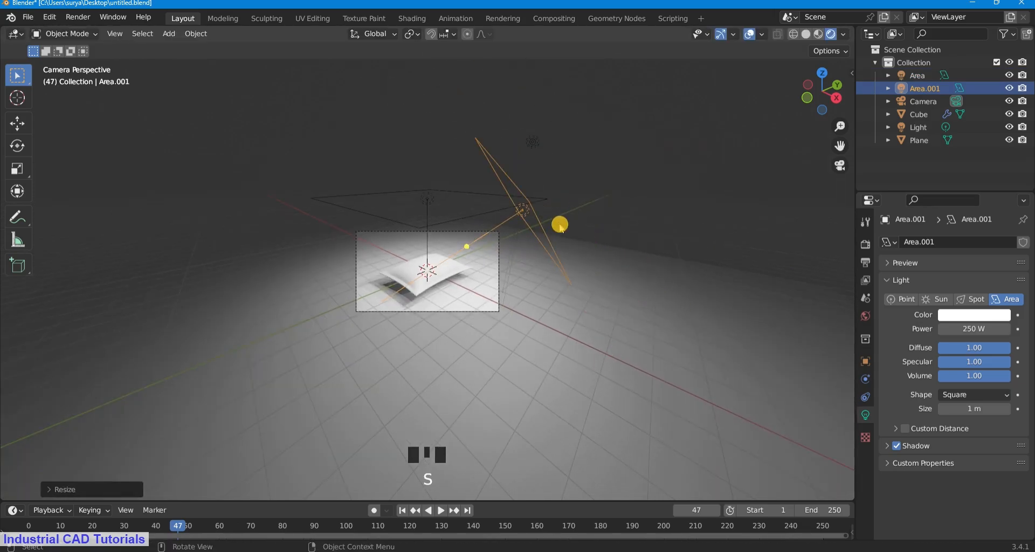
{"action": "scroll", "coordinate": [560, 227], "scroll_direction": "up", "scroll_amount": 6}
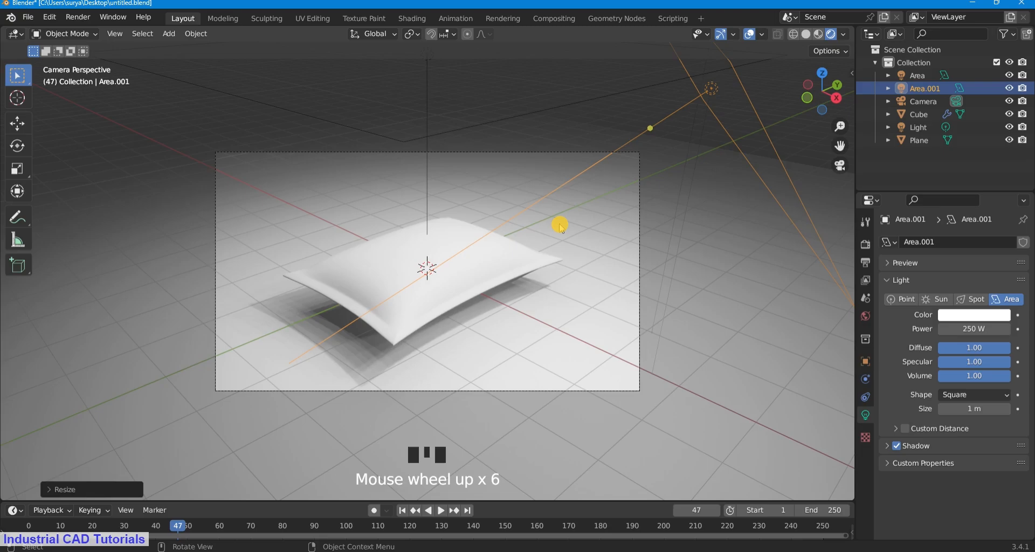
{"action": "scroll", "coordinate": [561, 226], "scroll_direction": "down", "scroll_amount": 3}
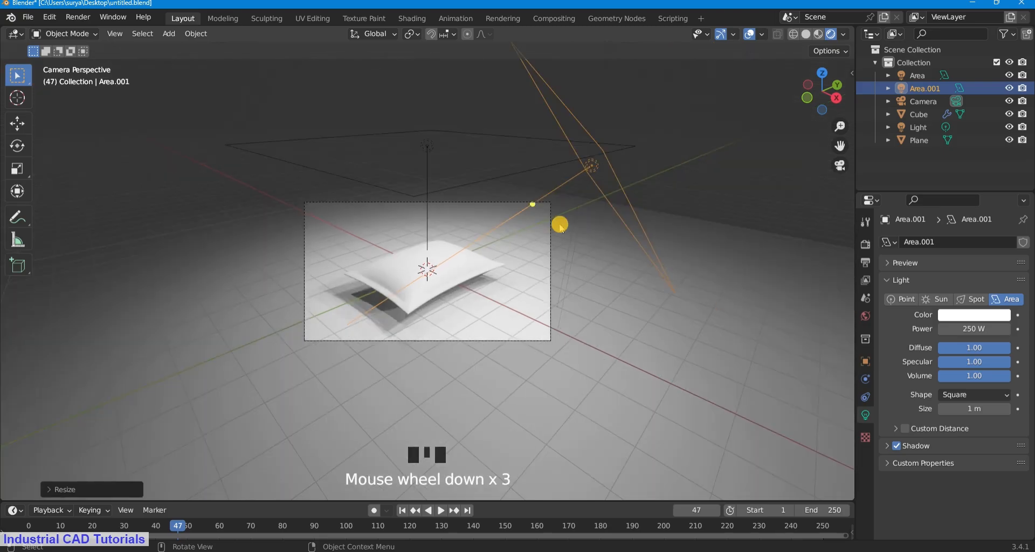
Examine the pillow's lighting and shadows through the camera, toggling gizmos and overlays to compare
{"action": "scroll", "coordinate": [561, 226], "scroll_direction": "up", "scroll_amount": 1}
{"action": "left_click", "coordinate": [719, 35]}
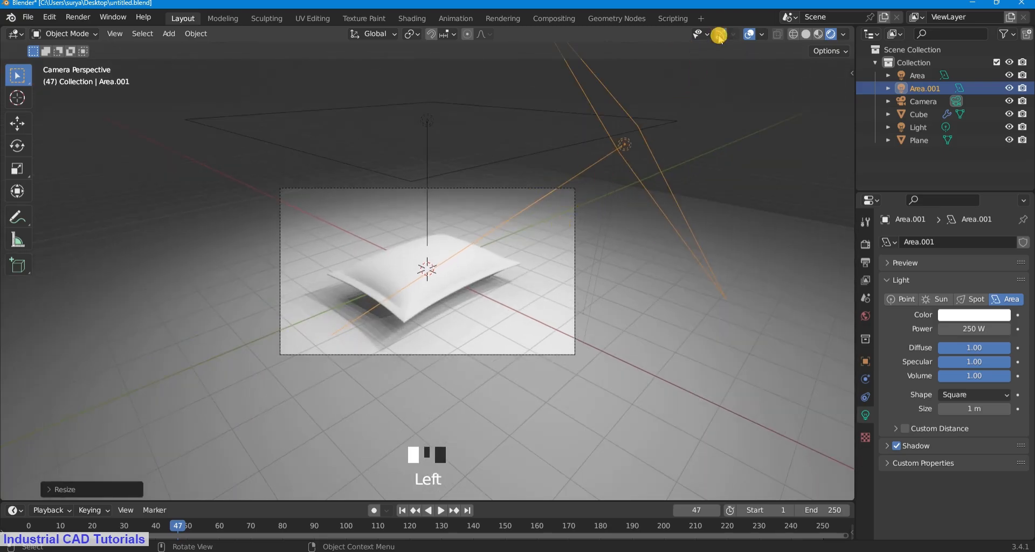
{"action": "left_click", "coordinate": [754, 35]}
{"action": "left_click", "coordinate": [754, 36]}
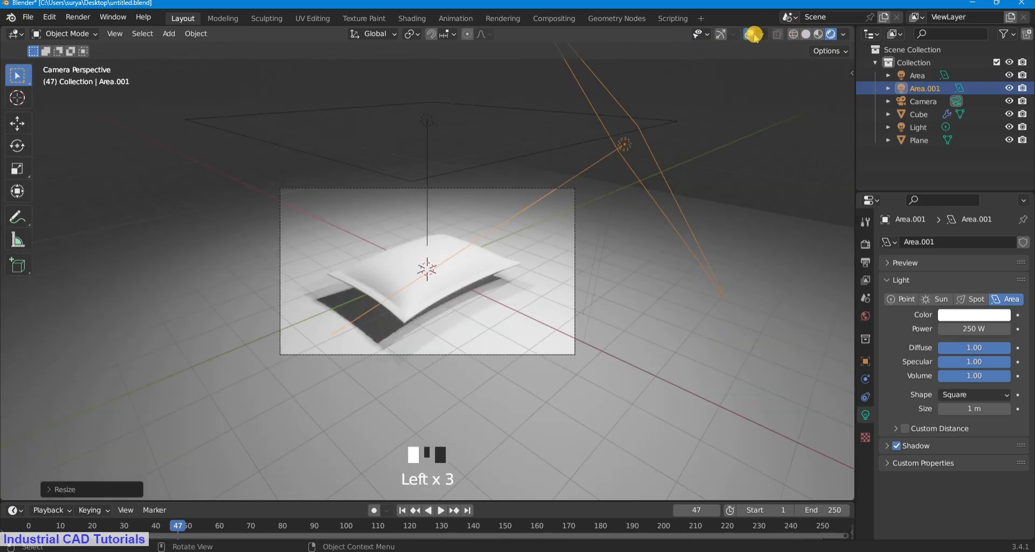
{"action": "left_click", "coordinate": [720, 37]}
{"action": "scroll", "coordinate": [548, 213], "scroll_direction": "up", "scroll_amount": 2}
{"action": "scroll", "coordinate": [548, 213], "scroll_direction": "down", "scroll_amount": 3}
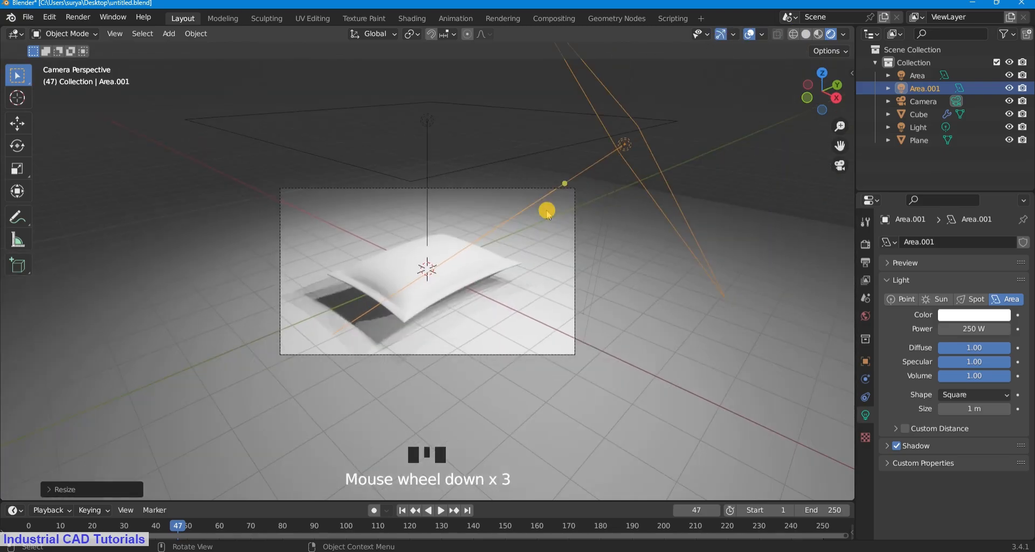
{"action": "scroll", "coordinate": [548, 215], "scroll_direction": "up", "scroll_amount": 2}
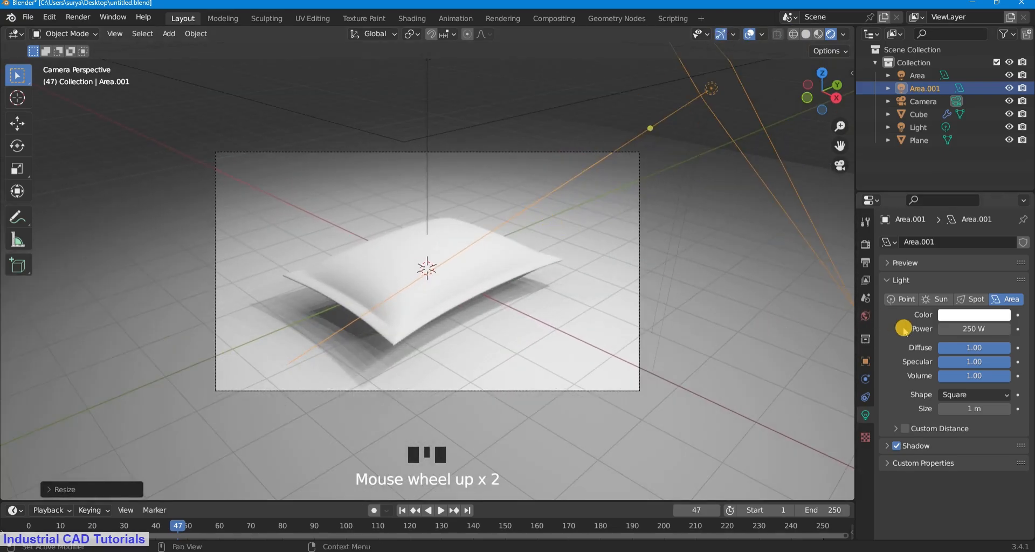
{"action": "scroll", "coordinate": [640, 155], "scroll_direction": "down", "scroll_amount": 1}
{"action": "scroll", "coordinate": [638, 154], "scroll_direction": "up", "scroll_amount": 2}
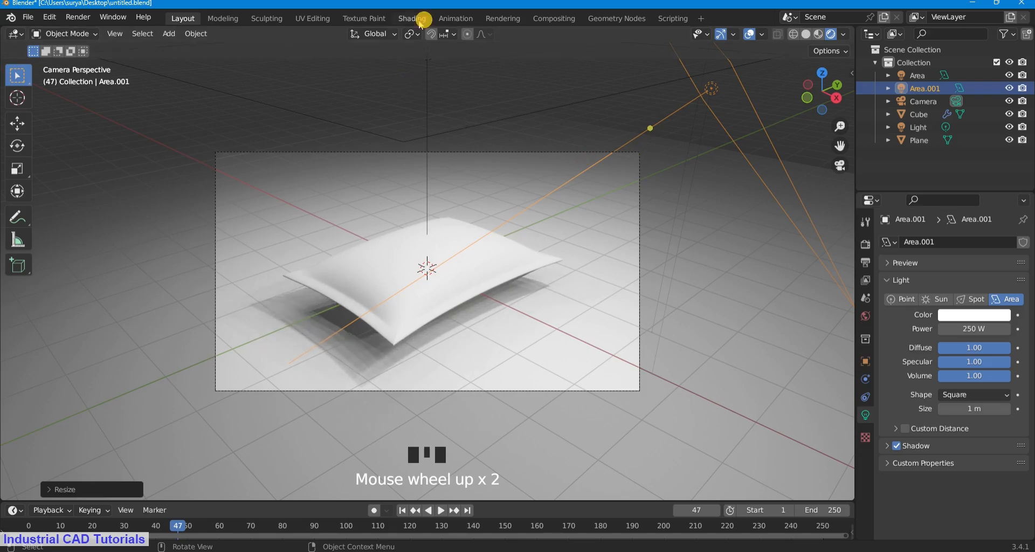
Switch to the Shading workspace and create a new material for the floor plane
{"action": "left_click", "coordinate": [420, 18]}
{"action": "scroll", "coordinate": [668, 185], "scroll_direction": "down", "scroll_amount": 3}
{"action": "left_click", "coordinate": [604, 280]}
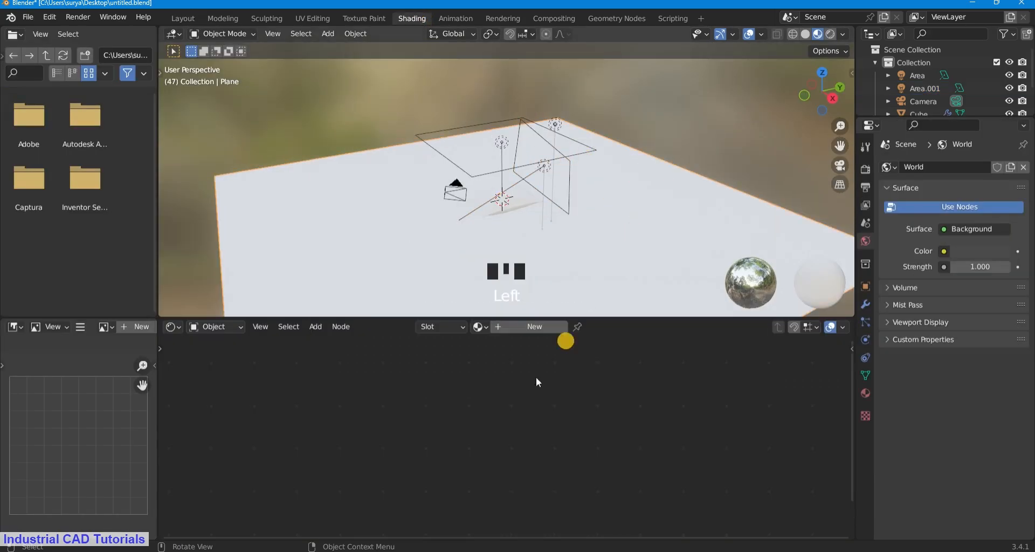
{"action": "left_click", "coordinate": [539, 326]}
Set the floor material's base color to blue with hue 0.641 and saturation 0.583, and darken it slightly
{"action": "scroll", "coordinate": [513, 444], "scroll_direction": "down", "scroll_amount": 3}
{"action": "middle_click_drag", "start_coordinate": [513, 444], "coordinate": [537, 474]}
{"action": "scroll", "coordinate": [524, 445], "scroll_direction": "up", "scroll_amount": 5}
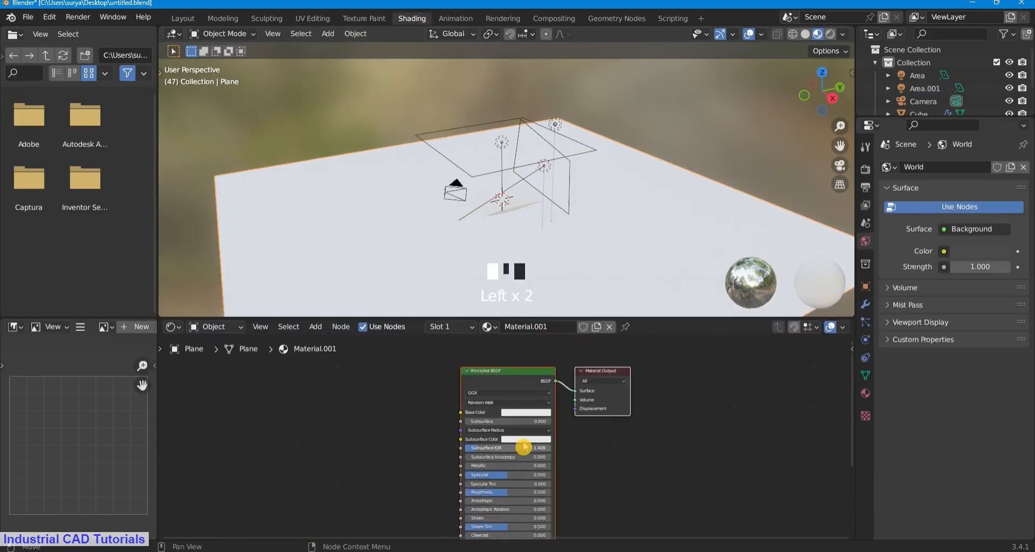
{"action": "left_click", "coordinate": [533, 407]}
{"action": "left_click", "coordinate": [553, 294]}
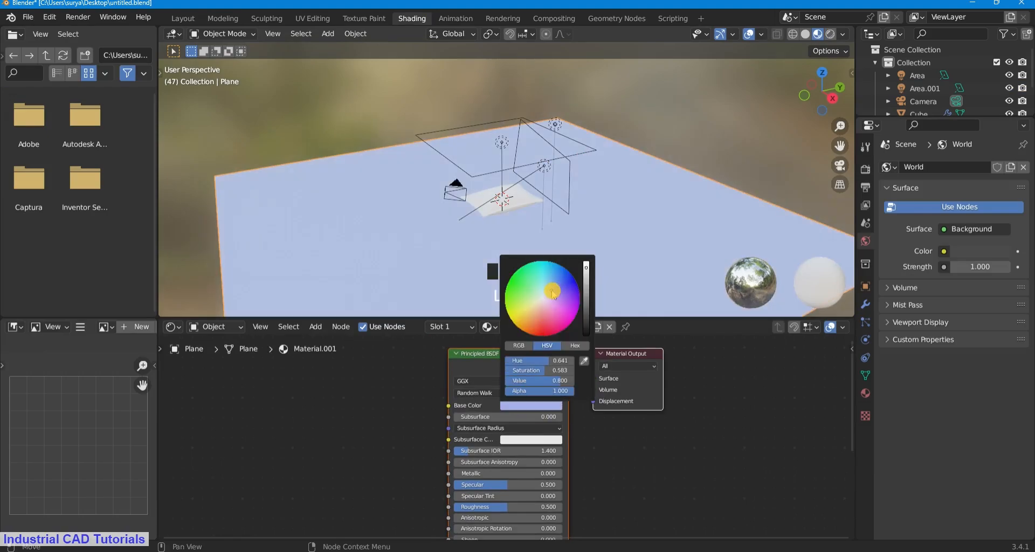
{"action": "left_click_drag", "start_coordinate": [587, 276], "coordinate": [545, 395]}
Set the floor material's metallic value to 1.0 and its roughness to 0.3
{"action": "left_click", "coordinate": [504, 473]}
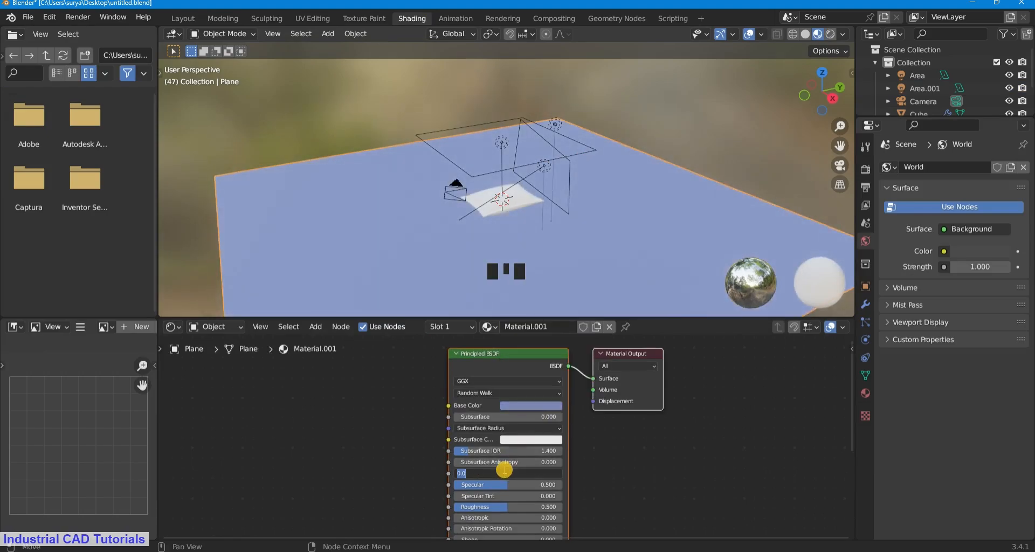
{"action": "type", "text": "1.0"}
{"action": "left_click", "coordinate": [381, 458]}
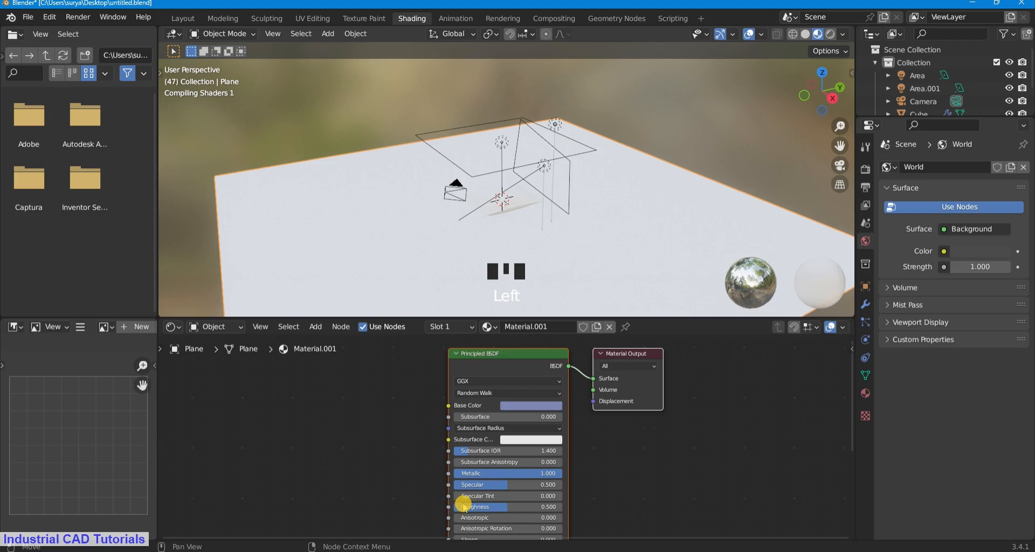
{"action": "left_click", "coordinate": [480, 507]}
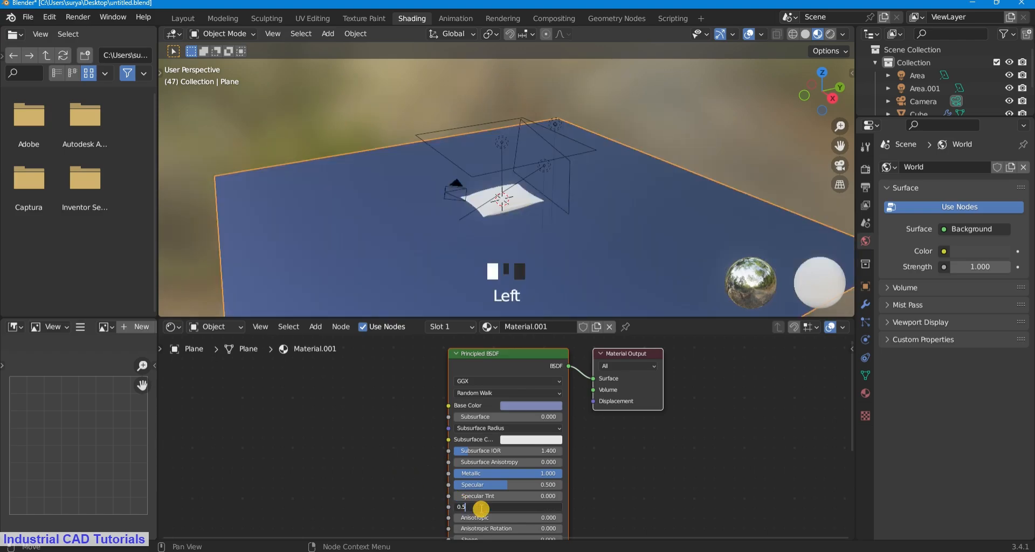
{"action": "left_click", "coordinate": [397, 453]}
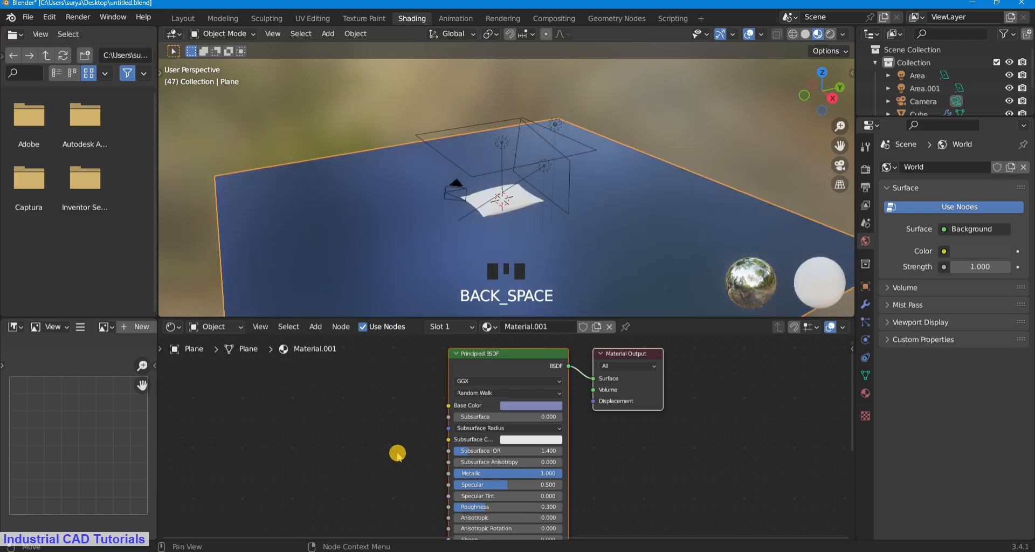
View the scene through the camera and hide the viewport overlays and gizmos
{"action": "scroll", "coordinate": [539, 135], "scroll_direction": "up", "scroll_amount": 3}
{"action": "key", "text": "KP_0"}
{"action": "scroll", "coordinate": [531, 190], "scroll_direction": "down", "scroll_amount": 4}
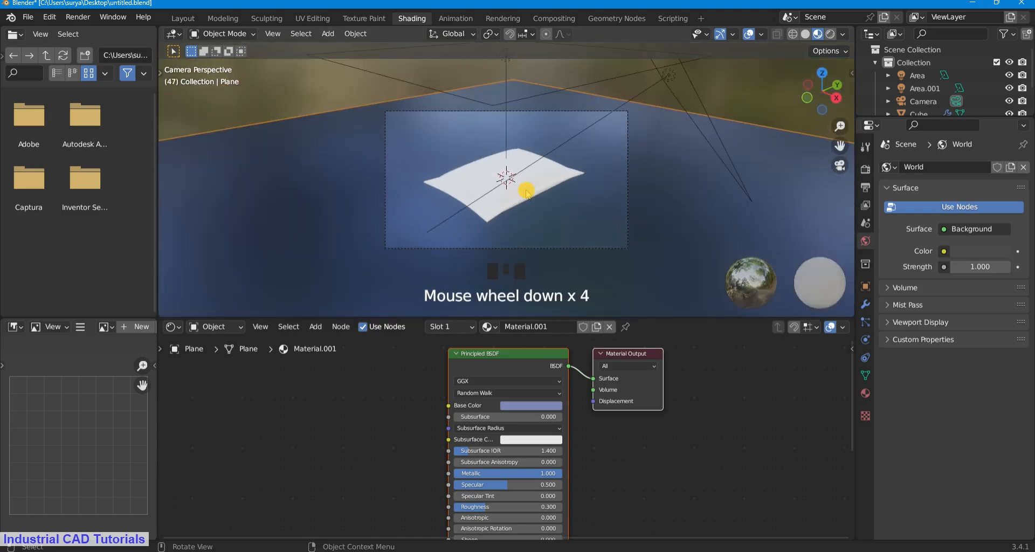
{"action": "scroll", "coordinate": [531, 190], "scroll_direction": "up", "scroll_amount": 2}
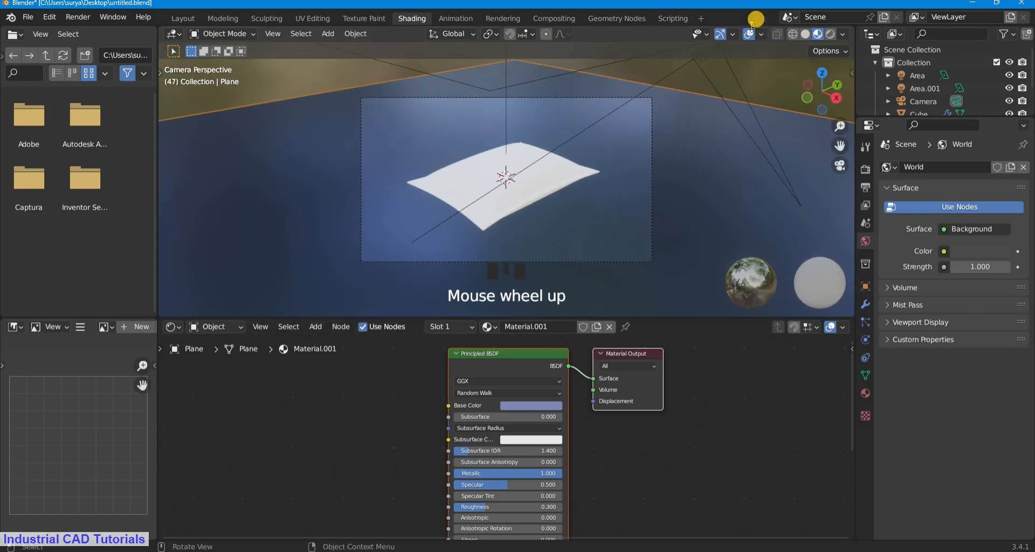
{"action": "left_click", "coordinate": [750, 34]}
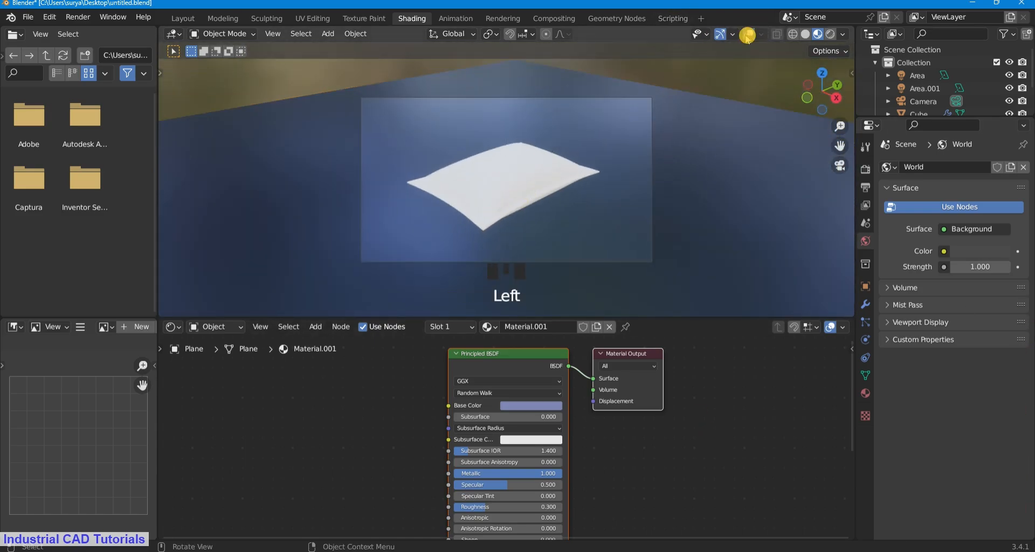
{"action": "left_click", "coordinate": [720, 34]}
{"action": "scroll", "coordinate": [527, 145], "scroll_direction": "up", "scroll_amount": 3}
{"action": "scroll", "coordinate": [527, 157], "scroll_direction": "down", "scroll_amount": 3}
Select the pillow and rename its material as pillow
{"action": "left_click", "coordinate": [528, 166]}
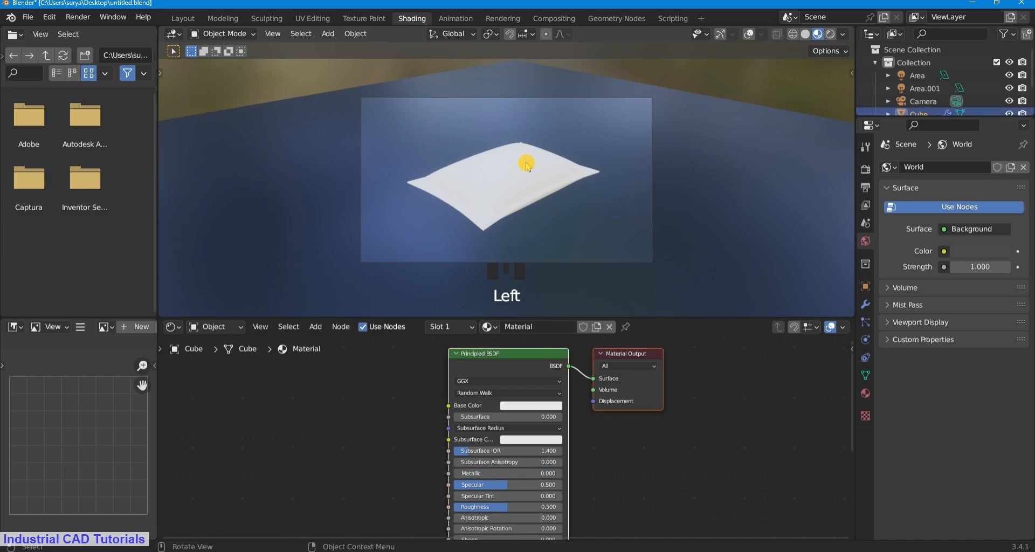
{"action": "scroll", "coordinate": [530, 200], "scroll_direction": "up", "scroll_amount": 5}
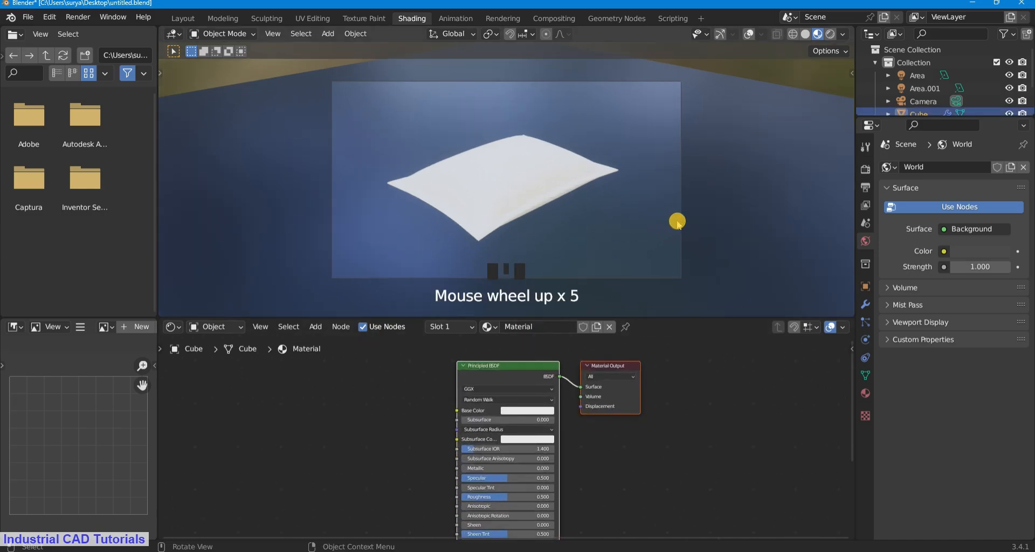
{"action": "left_click", "coordinate": [706, 213]}
{"action": "left_click", "coordinate": [545, 205]}
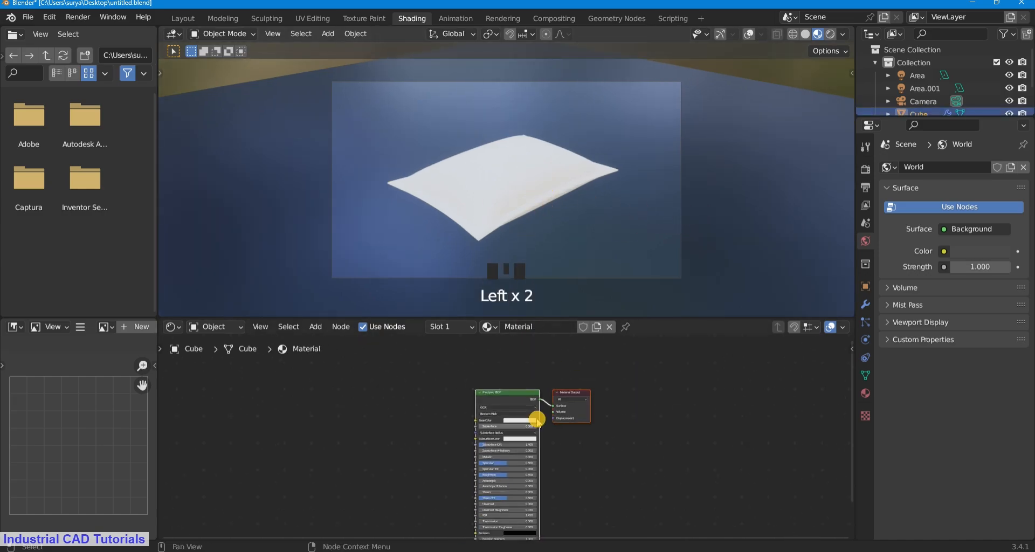
{"action": "double_click", "coordinate": [526, 327]}
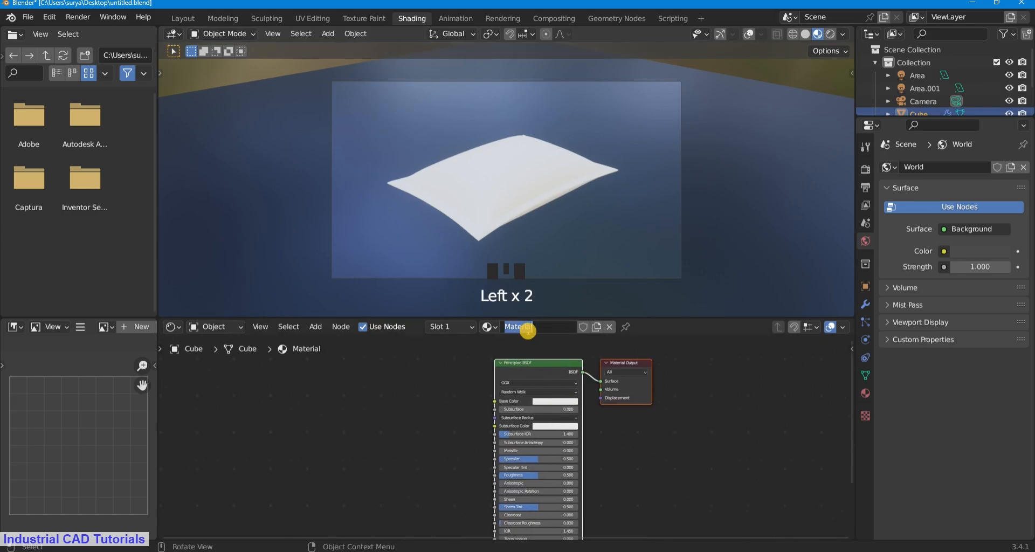
{"action": "left_click", "coordinate": [443, 382]}
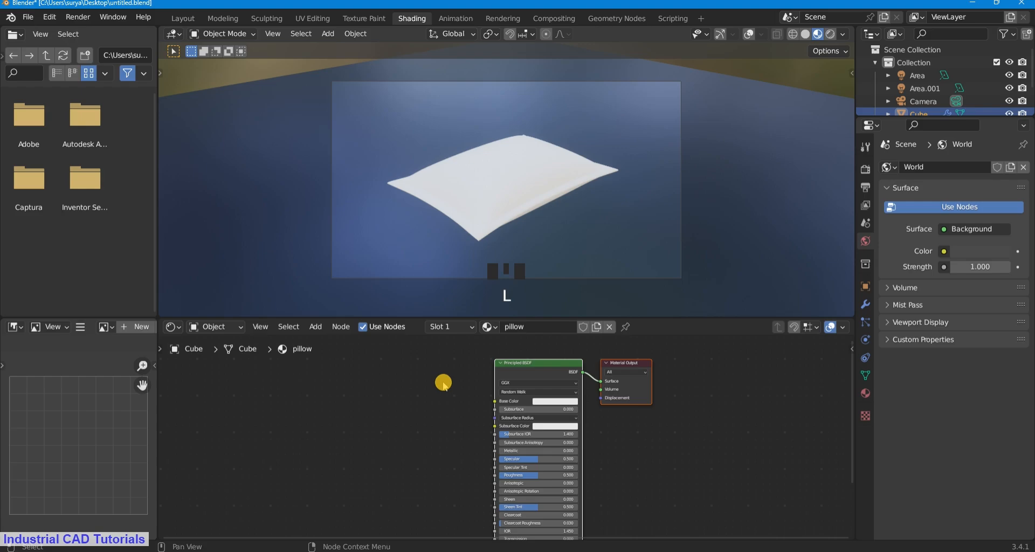
{"action": "scroll", "coordinate": [468, 419], "scroll_direction": "down", "scroll_amount": 1}
{"action": "scroll", "coordinate": [470, 421], "scroll_direction": "up", "scroll_amount": 3}
{"action": "key", "text": "shift+a"}
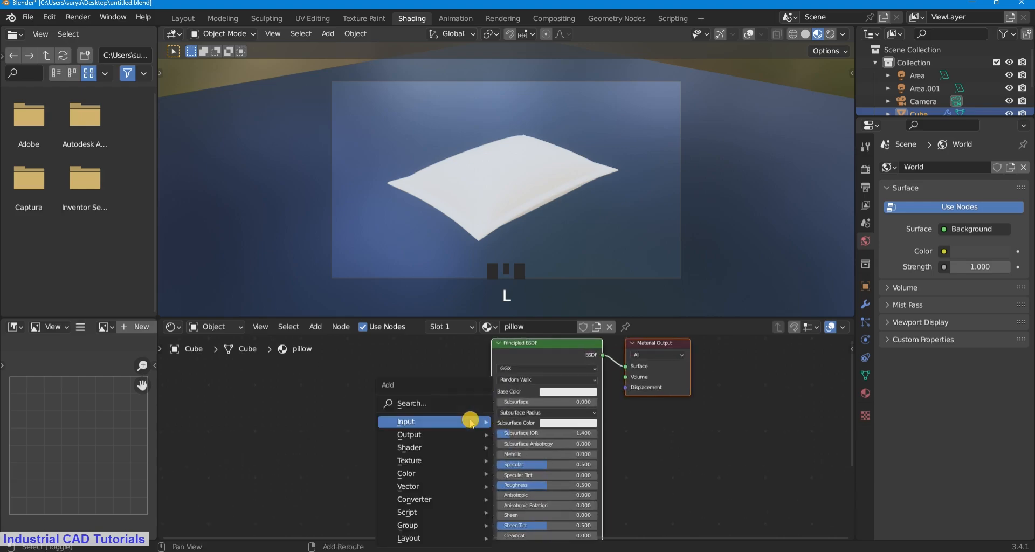
{"action": "left_click", "coordinate": [478, 354]}
{"action": "left_click", "coordinate": [513, 342]}
{"action": "middle_click_drag", "start_coordinate": [474, 360], "coordinate": [490, 386]}
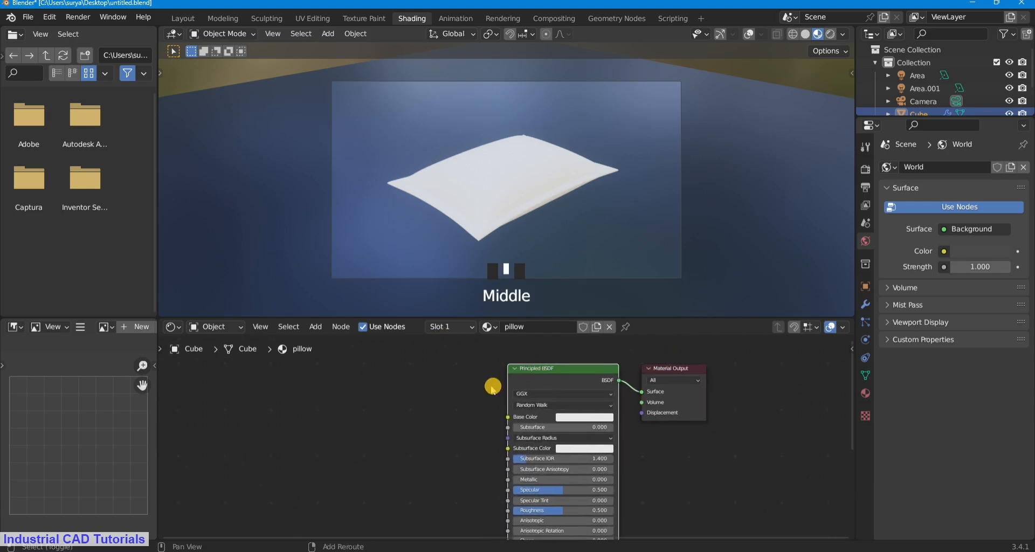
Add a ColorRamp node beside the Principled BSDF and connect its Color output to Base Color
{"action": "key", "text": "shift+a"}
{"action": "type", "text": "color"}
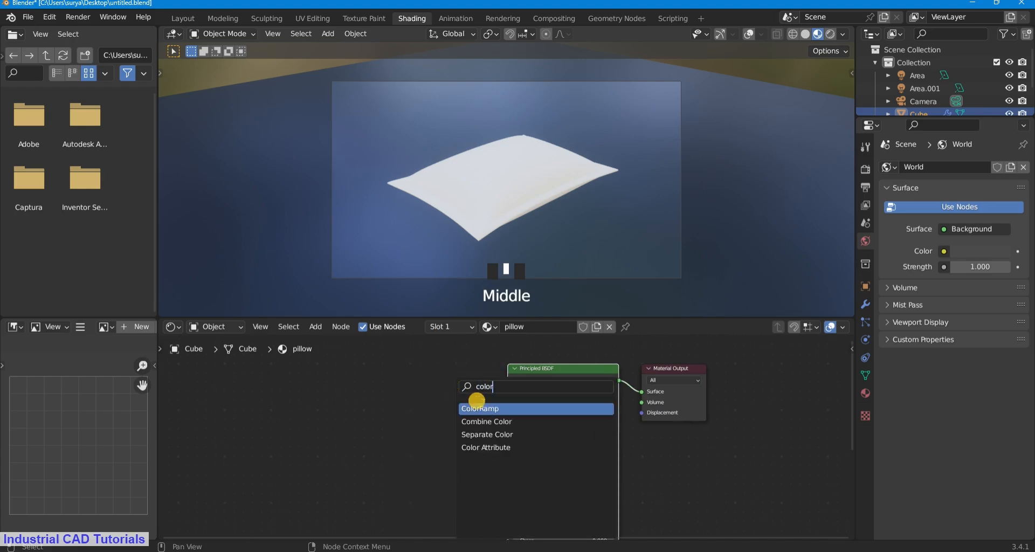
{"action": "left_click", "coordinate": [477, 408]}
{"action": "left_click", "coordinate": [481, 406]}
{"action": "left_click_drag", "start_coordinate": [458, 409], "coordinate": [508, 418]}
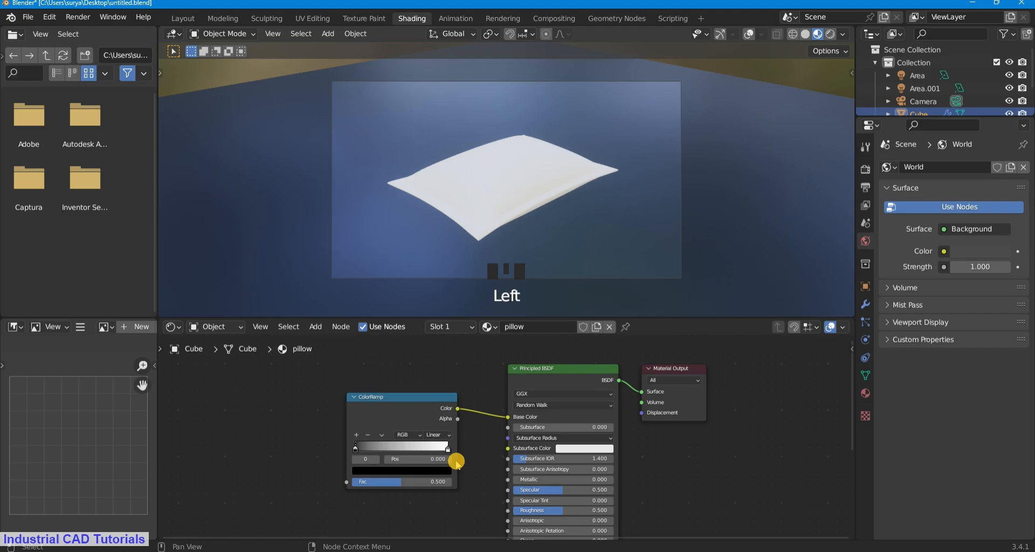
Move the ColorRamp's black stop to about position 0.248 and change its color to a medium brown
{"action": "scroll", "coordinate": [473, 451], "scroll_direction": "up", "scroll_amount": 5}
{"action": "middle_click_drag", "start_coordinate": [472, 451], "coordinate": [520, 439]}
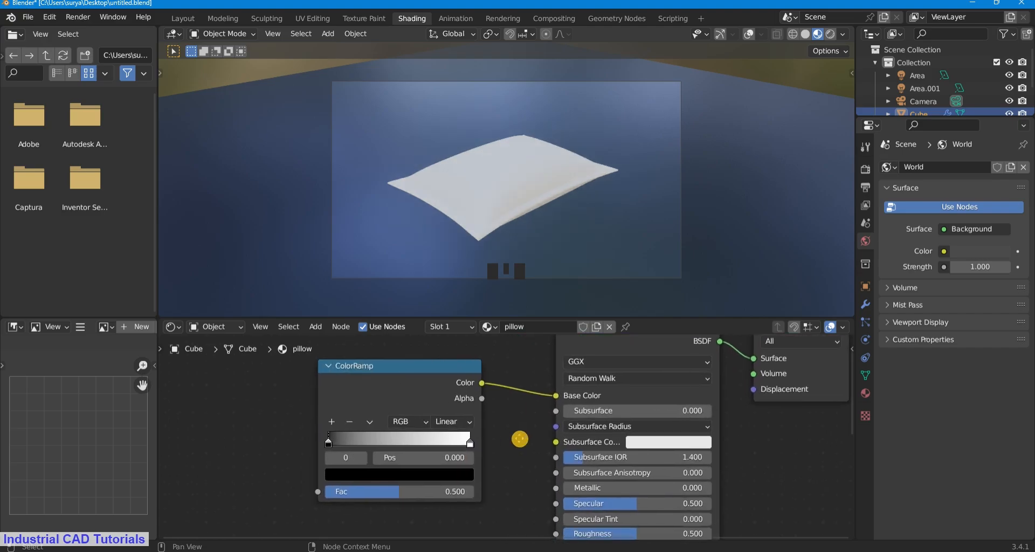
{"action": "mouse_move", "coordinate": [332, 443]}
{"action": "left_mouse_down"}
{"action": "mouse_move", "coordinate": [460, 443]}
{"action": "mouse_move", "coordinate": [349, 443]}
{"action": "left_mouse_up"}
{"action": "left_click", "coordinate": [386, 474]}
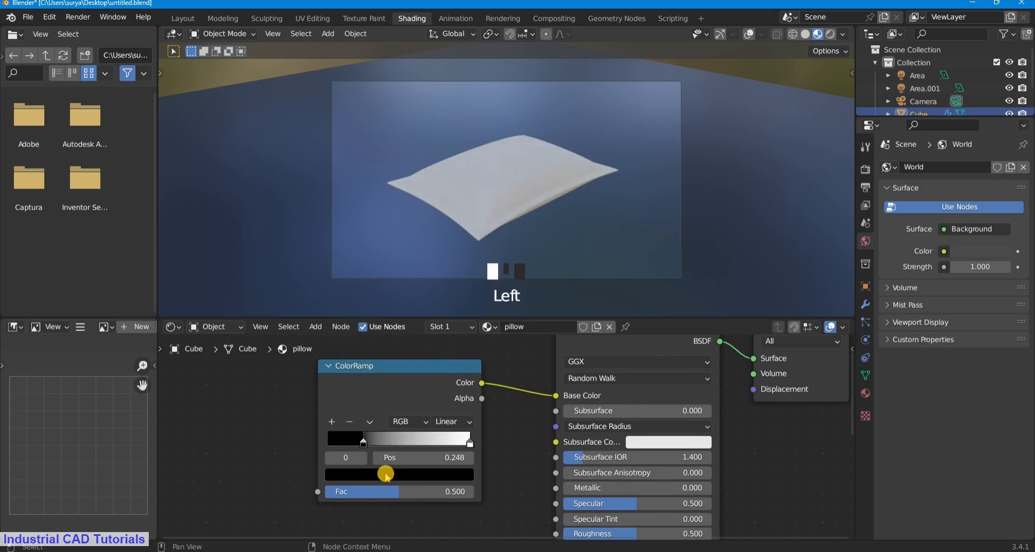
{"action": "left_click_drag", "start_coordinate": [442, 353], "coordinate": [436, 315]}
{"action": "mouse_move", "coordinate": [406, 316]}
{"action": "left_mouse_down"}
{"action": "mouse_move", "coordinate": [386, 358]}
{"action": "mouse_move", "coordinate": [385, 347]}
{"action": "mouse_move", "coordinate": [380, 361]}
{"action": "mouse_move", "coordinate": [371, 354]}
{"action": "left_mouse_up"}
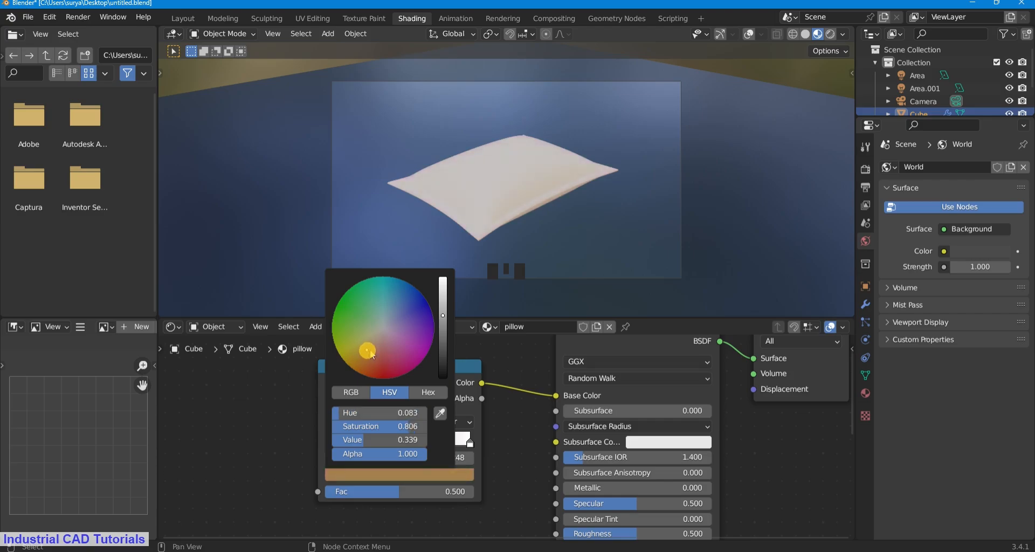
{"action": "mouse_move", "coordinate": [442, 331]}
{"action": "left_mouse_down"}
{"action": "mouse_move", "coordinate": [441, 348]}
{"action": "mouse_move", "coordinate": [442, 327]}
{"action": "left_mouse_up"}
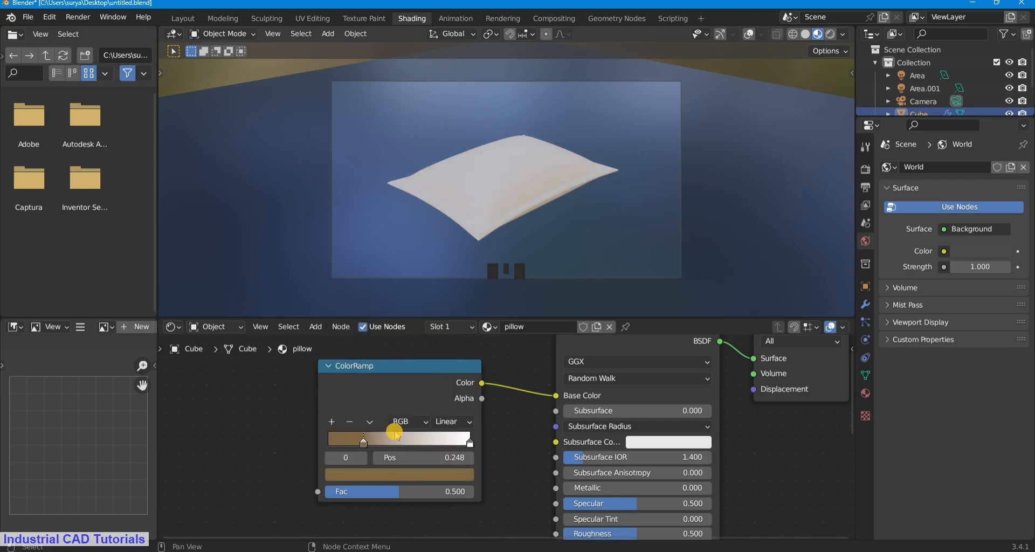
Move the ramp's white stop inward, add a middle stop at about position 0.538, and shift the brown stop closer to it
{"action": "left_click_drag", "start_coordinate": [464, 445], "coordinate": [362, 443]}
{"action": "left_click", "coordinate": [430, 445]}
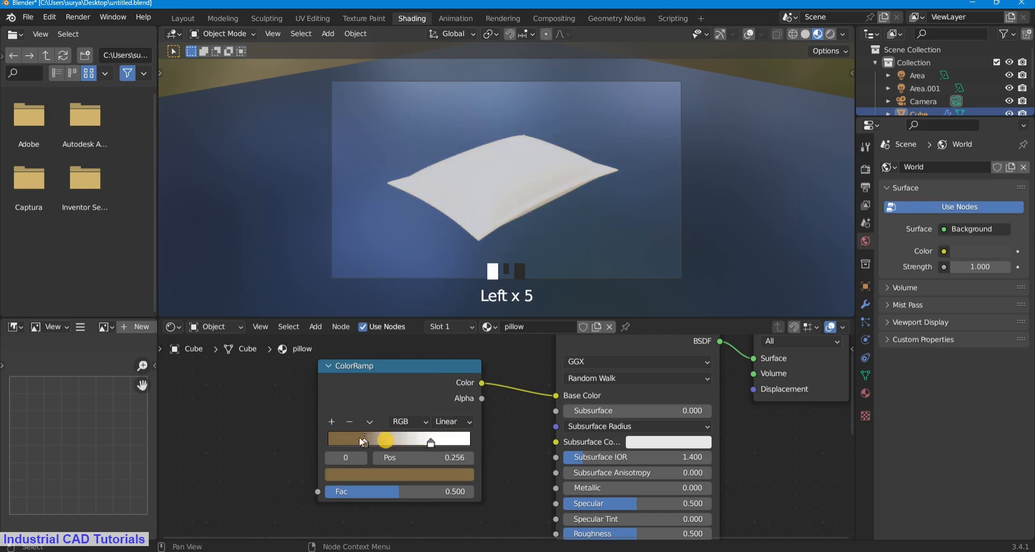
{"action": "left_click", "coordinate": [331, 422]}
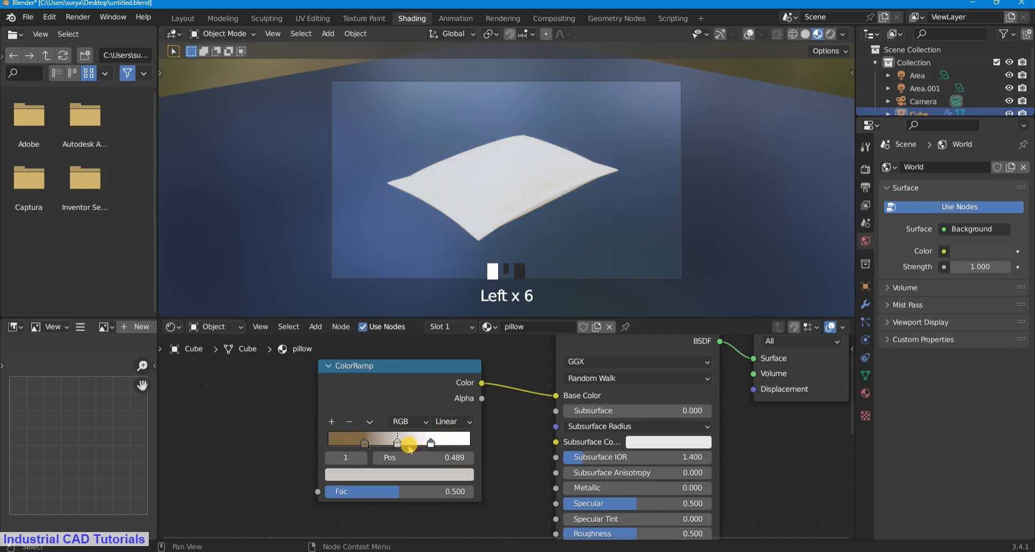
{"action": "left_click", "coordinate": [361, 446]}
{"action": "left_click_drag", "start_coordinate": [361, 445], "coordinate": [405, 447]}
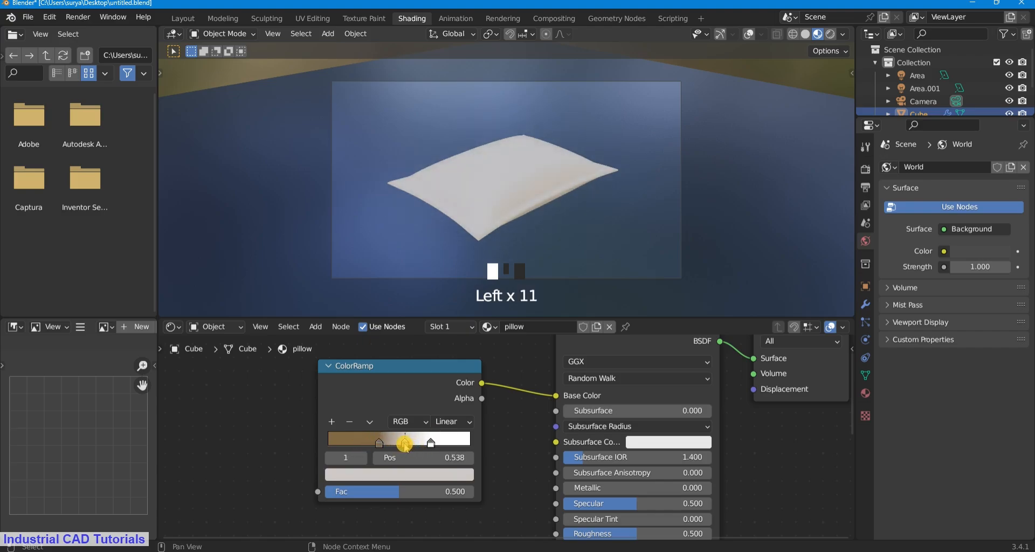
Reposition the ColorRamp's stops, placing the brown stop at about 0.531 and the last white stop at about 0.775
{"action": "left_click", "coordinate": [353, 422]}
{"action": "left_click_drag", "start_coordinate": [387, 445], "coordinate": [448, 446]}
{"action": "left_click", "coordinate": [332, 422]}
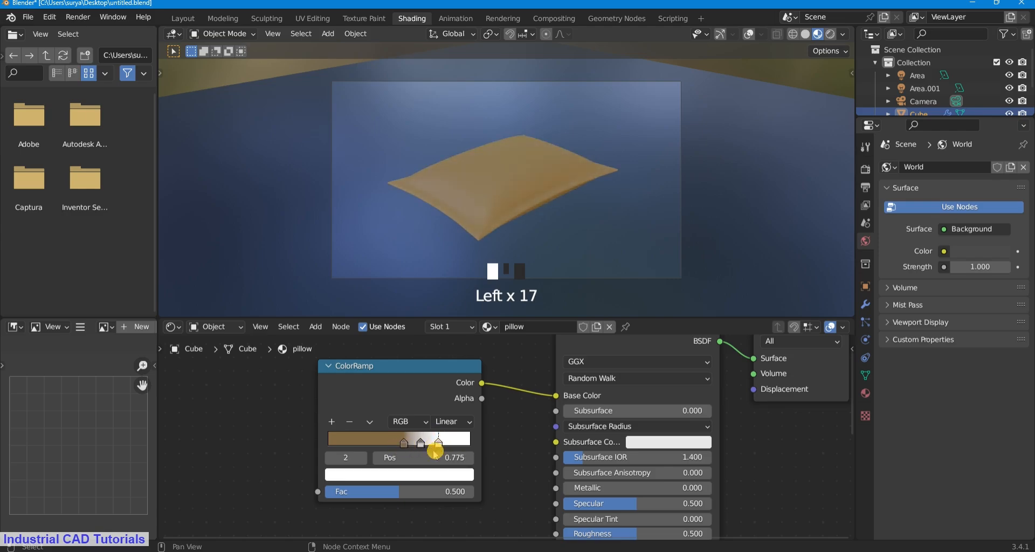
Change the ColorRamp's brown stop to an olive yellow with hue about 0.170, saturation 0.746 and value 0.197
{"action": "left_click", "coordinate": [384, 441]}
{"action": "left_click", "coordinate": [388, 474]}
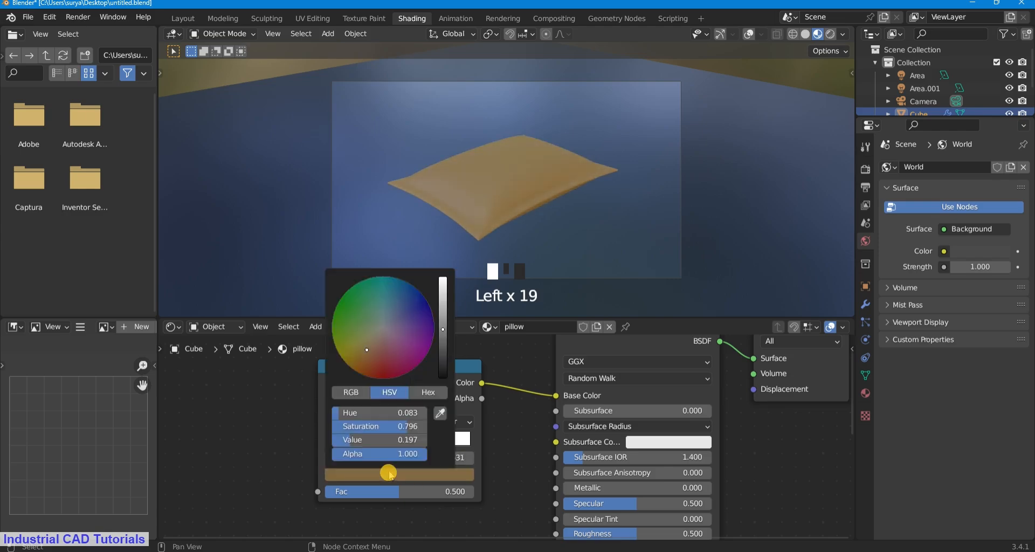
{"action": "left_click_drag", "start_coordinate": [365, 350], "coordinate": [354, 333]}
{"action": "mouse_move", "coordinate": [362, 352]}
{"action": "left_mouse_down"}
{"action": "mouse_move", "coordinate": [376, 356]}
{"action": "mouse_move", "coordinate": [362, 332]}
{"action": "left_mouse_up"}
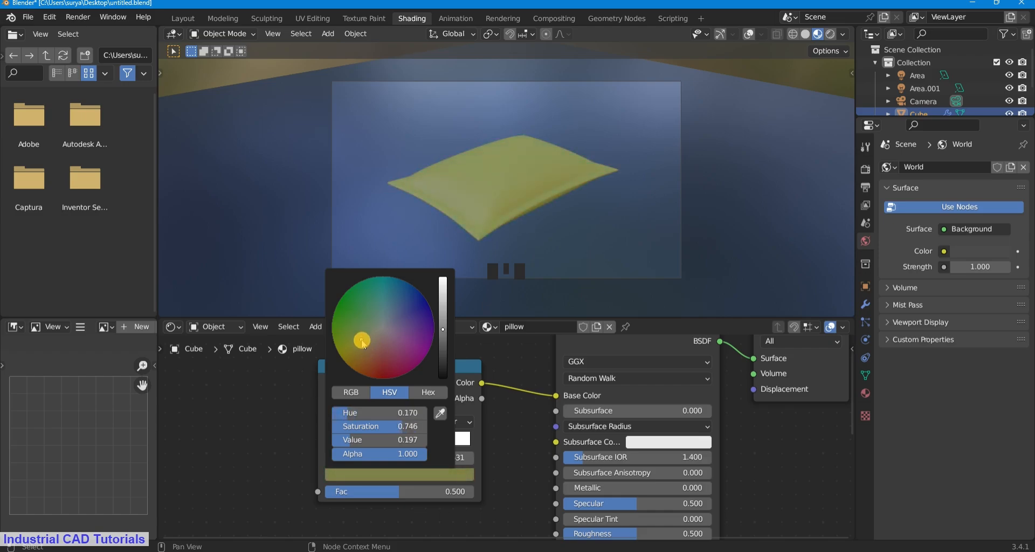
{"action": "scroll", "coordinate": [362, 342], "scroll_direction": "up", "scroll_amount": 1}
{"action": "left_click", "coordinate": [520, 438]}
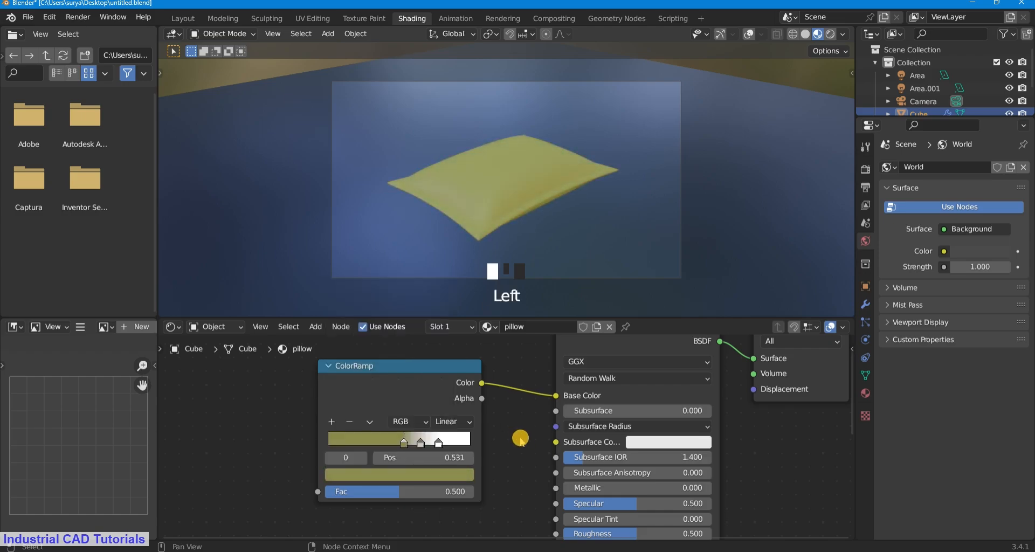
Examine the recolored pillow against the floor in the camera view
{"action": "scroll", "coordinate": [552, 171], "scroll_direction": "up", "scroll_amount": 5}
{"action": "scroll", "coordinate": [552, 171], "scroll_direction": "down", "scroll_amount": 7}
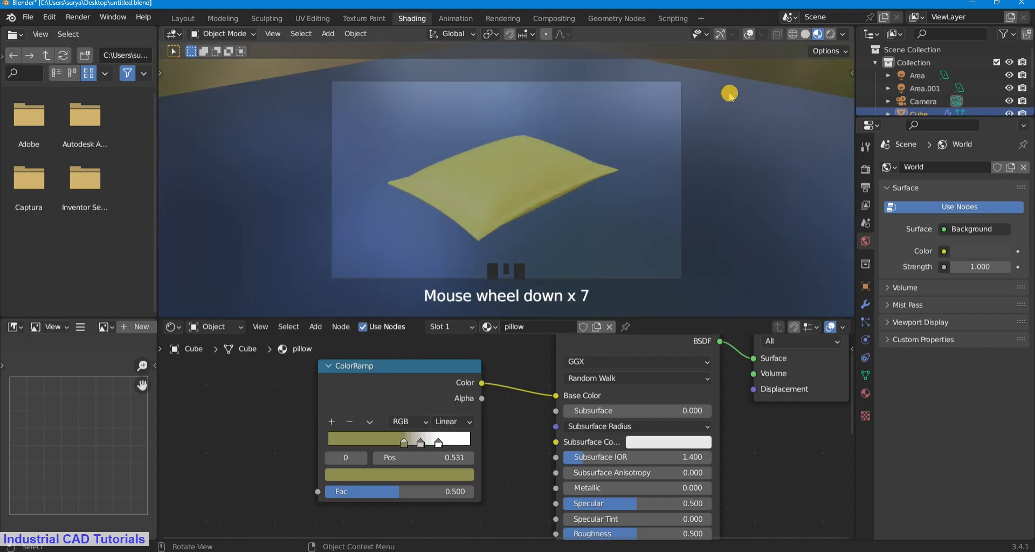
{"action": "left_click", "coordinate": [235, 35]}
{"action": "double_click", "coordinate": [761, 189]}
{"action": "scroll", "coordinate": [761, 188], "scroll_direction": "up", "scroll_amount": 3}
{"action": "scroll", "coordinate": [760, 187], "scroll_direction": "up", "scroll_amount": 2}
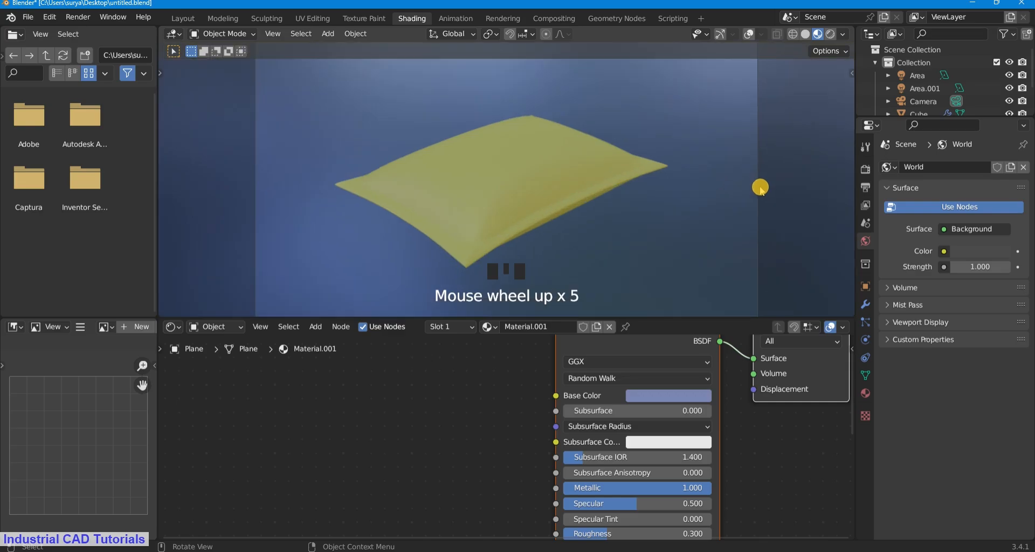
{"action": "scroll", "coordinate": [760, 186], "scroll_direction": "down", "scroll_amount": 2}
{"action": "scroll", "coordinate": [556, 475], "scroll_direction": "up", "scroll_amount": 1}
{"action": "scroll", "coordinate": [550, 448], "scroll_direction": "down", "scroll_amount": 2}
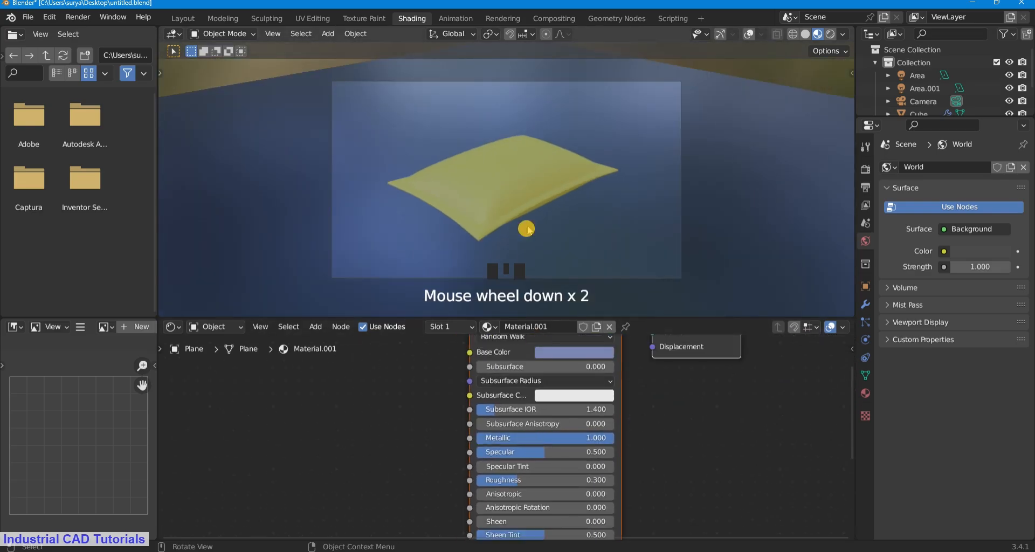
Select the pillow and set the Roughness of its Principled BSDF to 0.8
{"action": "left_click", "coordinate": [536, 213]}
{"action": "left_click", "coordinate": [513, 195]}
{"action": "middle_click_drag", "start_coordinate": [547, 502], "coordinate": [554, 464]}
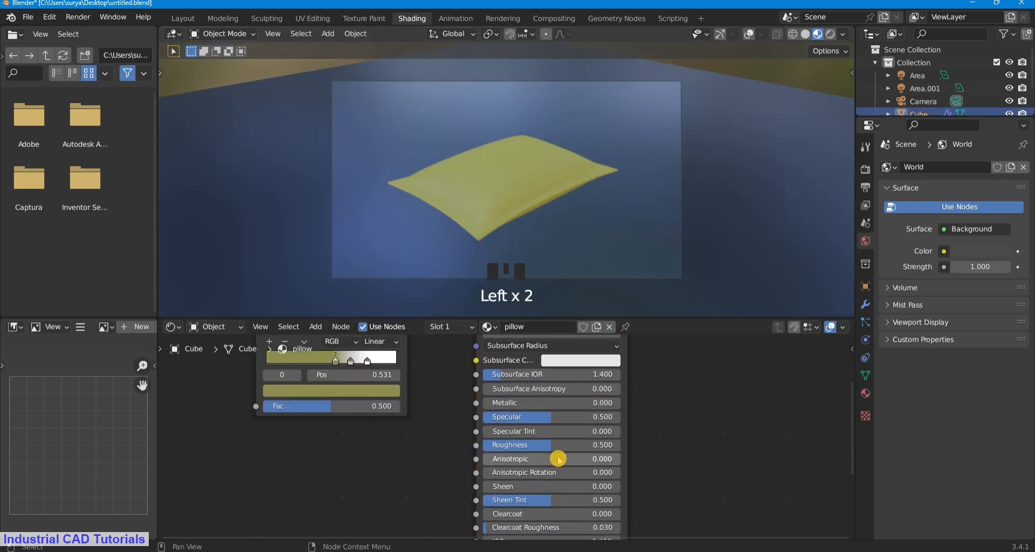
{"action": "double_click", "coordinate": [552, 444]}
{"action": "type", "text": "0.8"}
{"action": "left_click", "coordinate": [693, 424]}
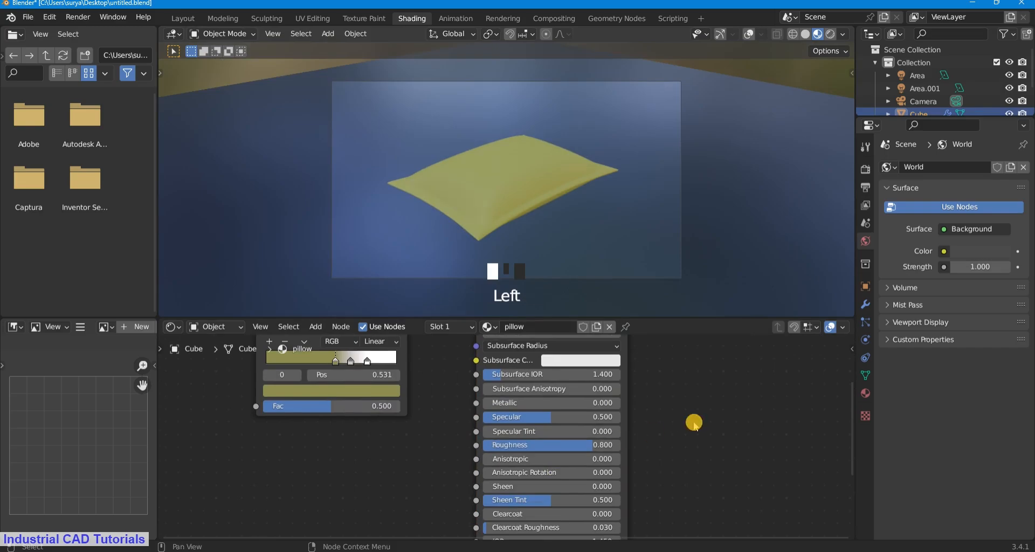
Turn on the gizmos in the 3D viewport
{"action": "scroll", "coordinate": [608, 450], "scroll_direction": "up", "scroll_amount": 4}
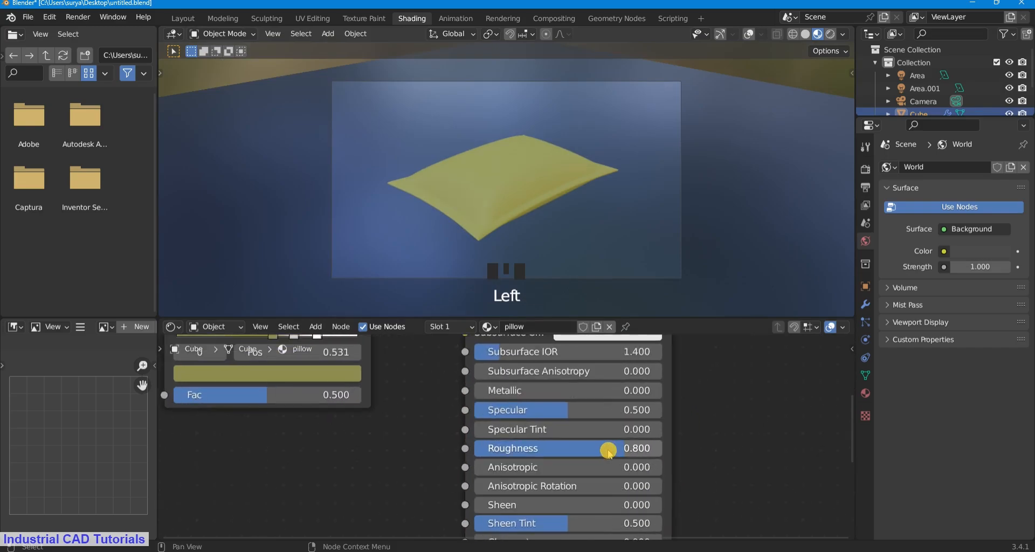
{"action": "scroll", "coordinate": [605, 451], "scroll_direction": "down", "scroll_amount": 2}
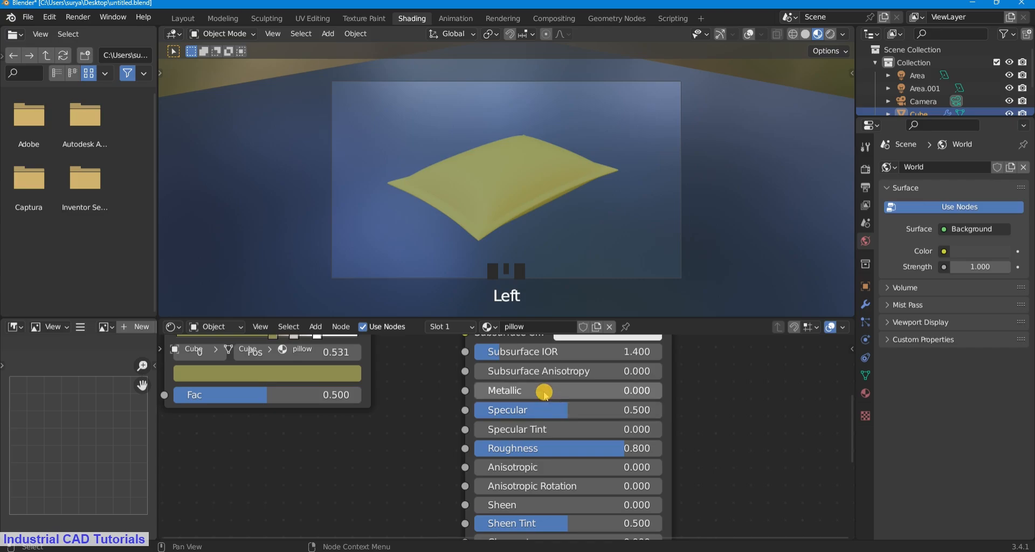
{"action": "scroll", "coordinate": [595, 458], "scroll_direction": "down", "scroll_amount": 4}
{"action": "scroll", "coordinate": [605, 524], "scroll_direction": "down", "scroll_amount": 2}
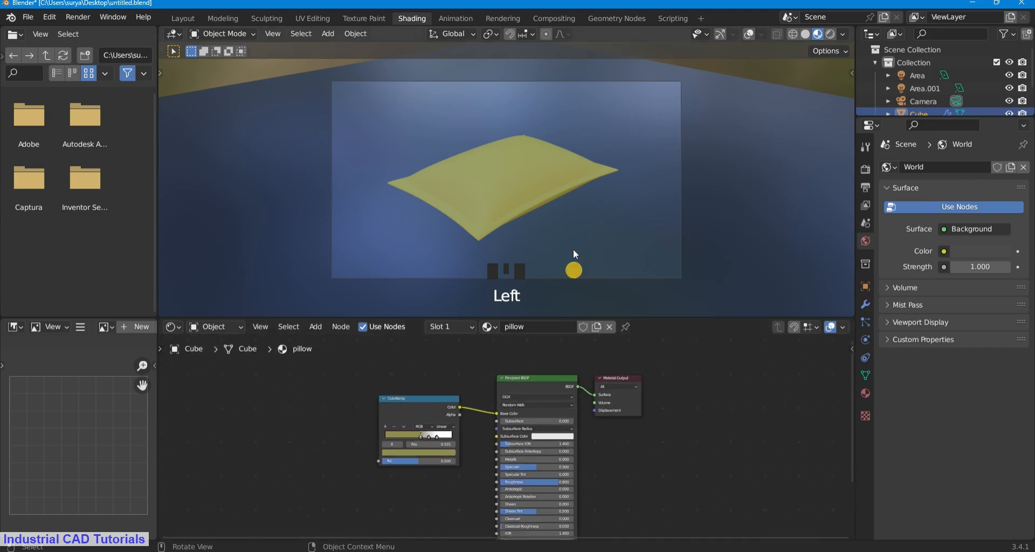
{"action": "scroll", "coordinate": [582, 216], "scroll_direction": "up", "scroll_amount": 2}
{"action": "scroll", "coordinate": [584, 208], "scroll_direction": "down", "scroll_amount": 3}
{"action": "left_click", "coordinate": [820, 36]}
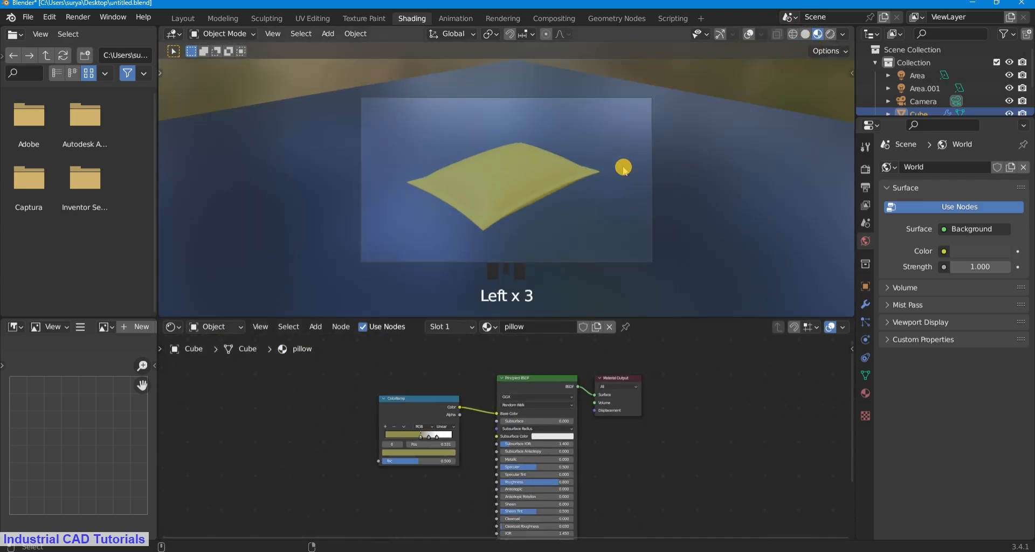
{"action": "key", "text": "ctrl+alt+space"}
{"action": "key", "text": "ctrl+alt+space"}
{"action": "scroll", "coordinate": [523, 226], "scroll_direction": "down", "scroll_amount": 2}
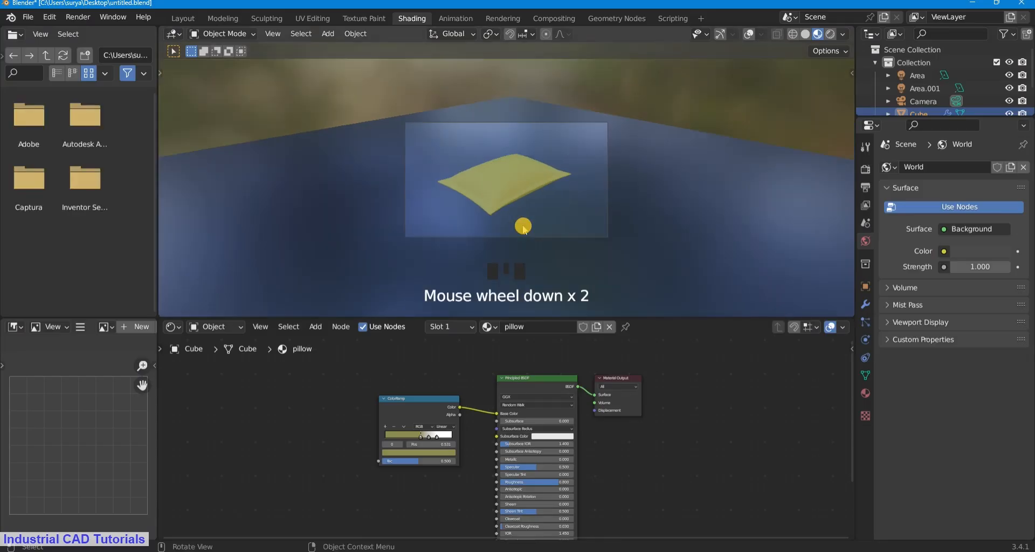
{"action": "left_click", "coordinate": [724, 36]}
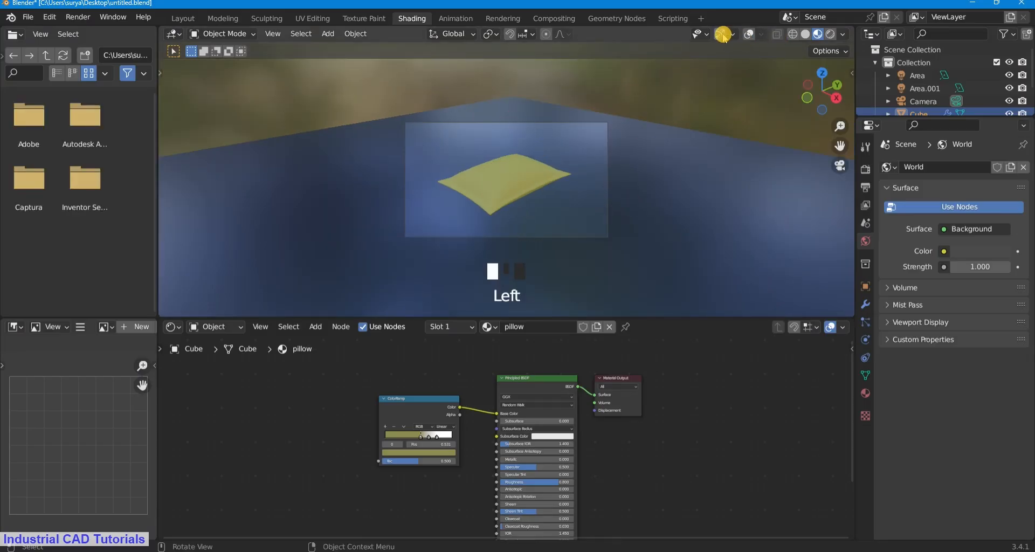
{"action": "scroll", "coordinate": [616, 100], "scroll_direction": "down", "scroll_amount": 1}
Select the floor plane and display its material properties
{"action": "left_click", "coordinate": [246, 33]}
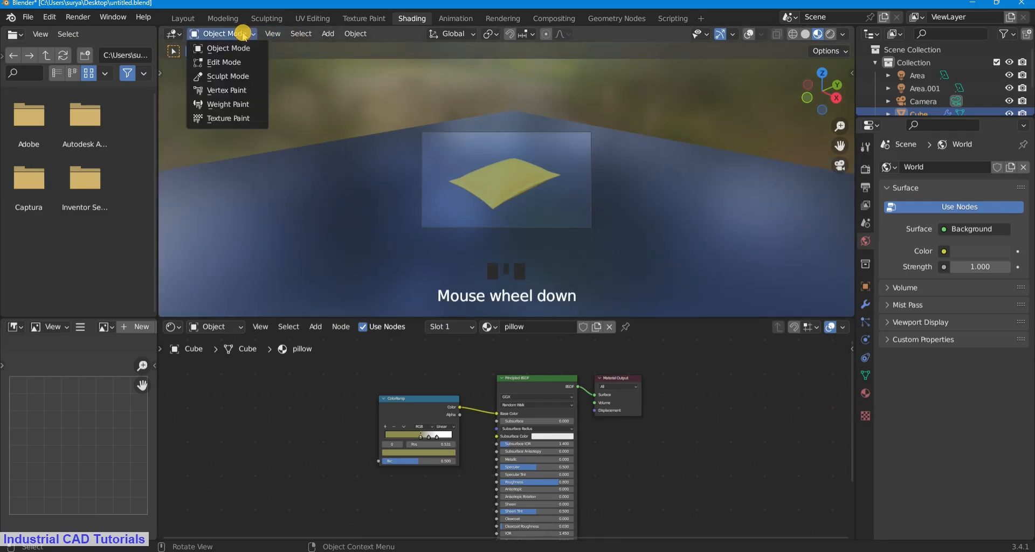
{"action": "left_click", "coordinate": [489, 163]}
{"action": "scroll", "coordinate": [478, 186], "scroll_direction": "down", "scroll_amount": 3}
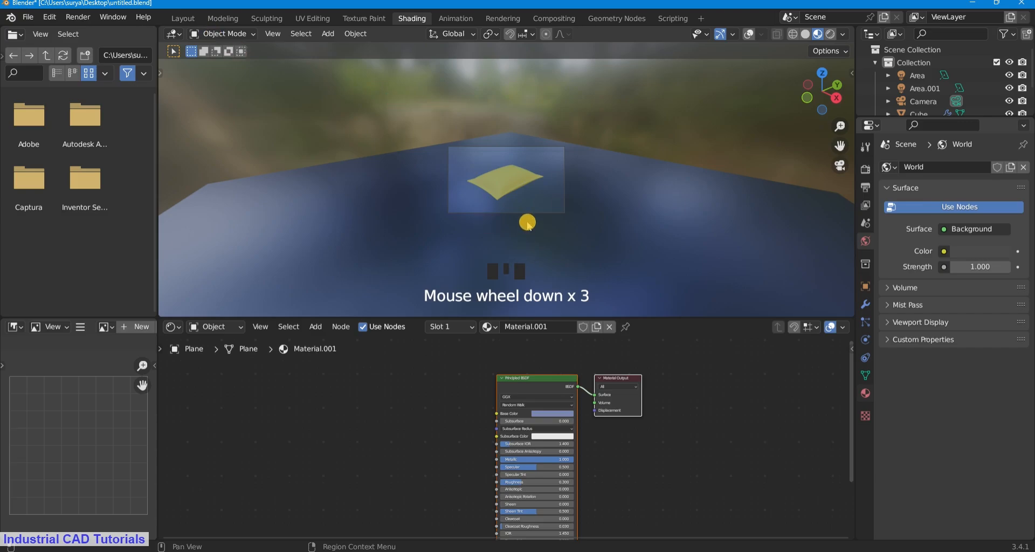
{"action": "left_click", "coordinate": [865, 393]}
{"action": "scroll", "coordinate": [527, 223], "scroll_direction": "up", "scroll_amount": 5}
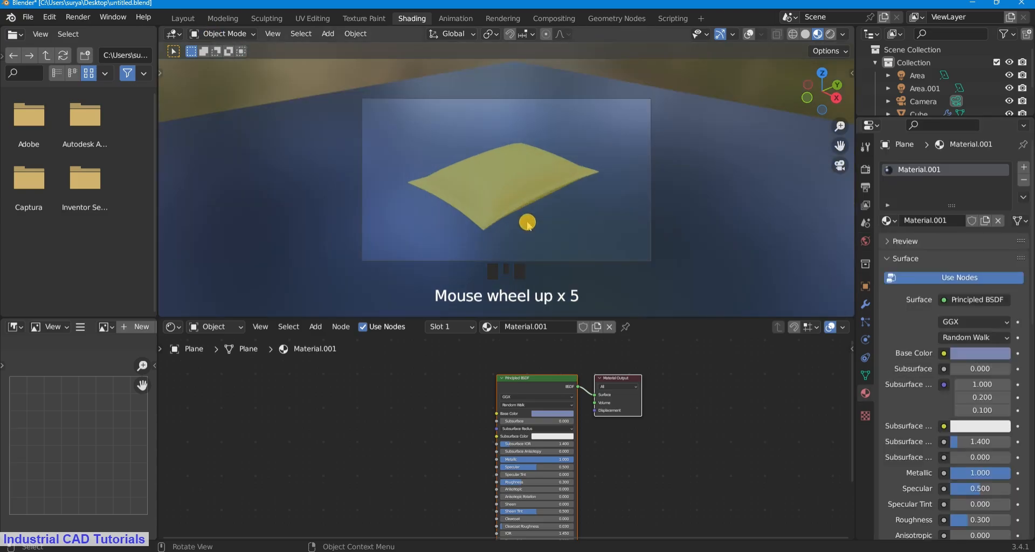
{"action": "left_click", "coordinate": [865, 375]}
{"action": "left_click", "coordinate": [865, 393]}
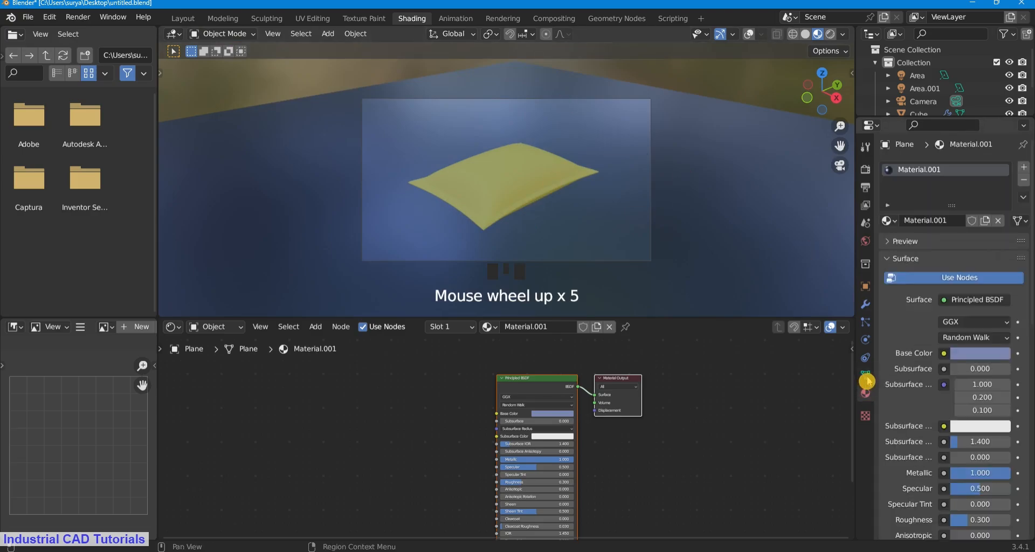
{"action": "triple_click", "coordinate": [517, 157]}
{"action": "left_click", "coordinate": [509, 123]}
{"action": "scroll", "coordinate": [509, 124], "scroll_direction": "down", "scroll_amount": 1}
{"action": "left_click", "coordinate": [235, 39]}
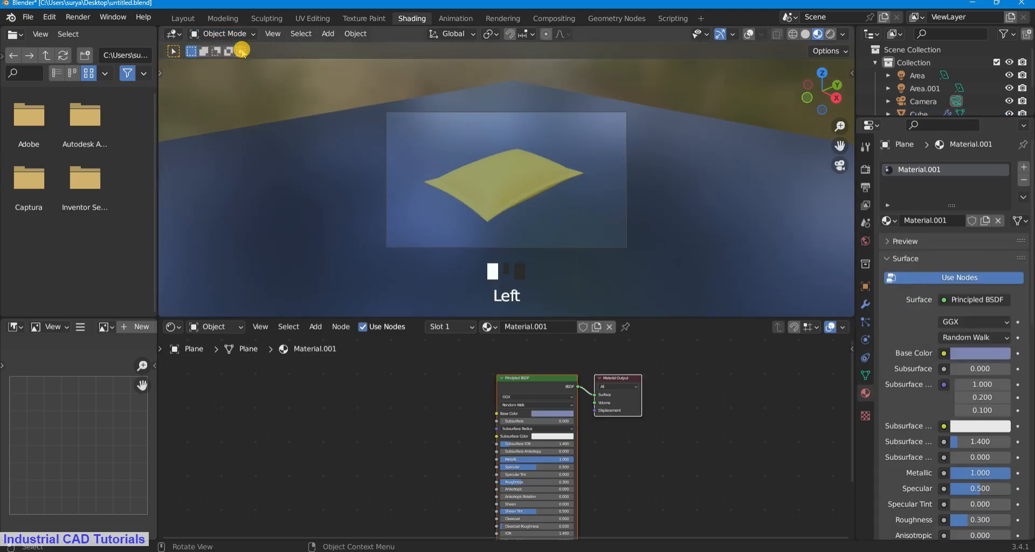
{"action": "left_click", "coordinate": [273, 34]}
{"action": "scroll", "coordinate": [671, 216], "scroll_direction": "up", "scroll_amount": 6}
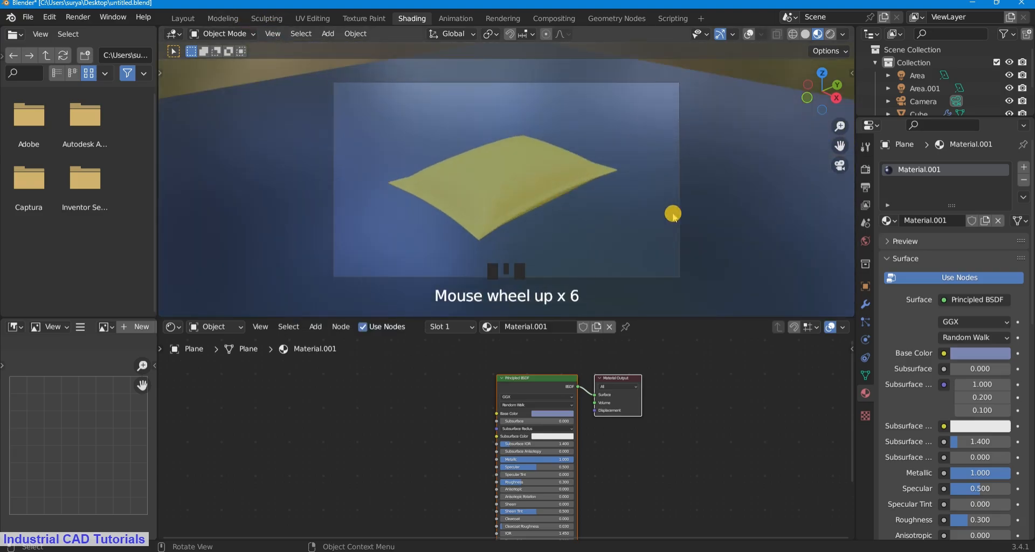
Brighten the floor material's Base Color to a light blue with hue about 0.643, saturation 0.681 and value 0.943
{"action": "left_click", "coordinate": [557, 414]}
{"action": "left_click", "coordinate": [591, 330]}
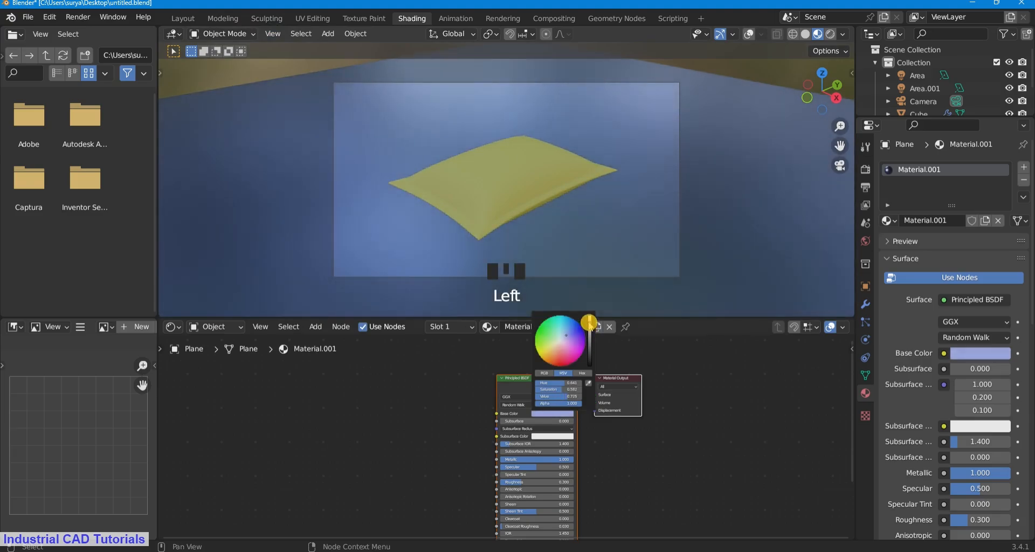
{"action": "scroll", "coordinate": [619, 201], "scroll_direction": "up", "scroll_amount": 3}
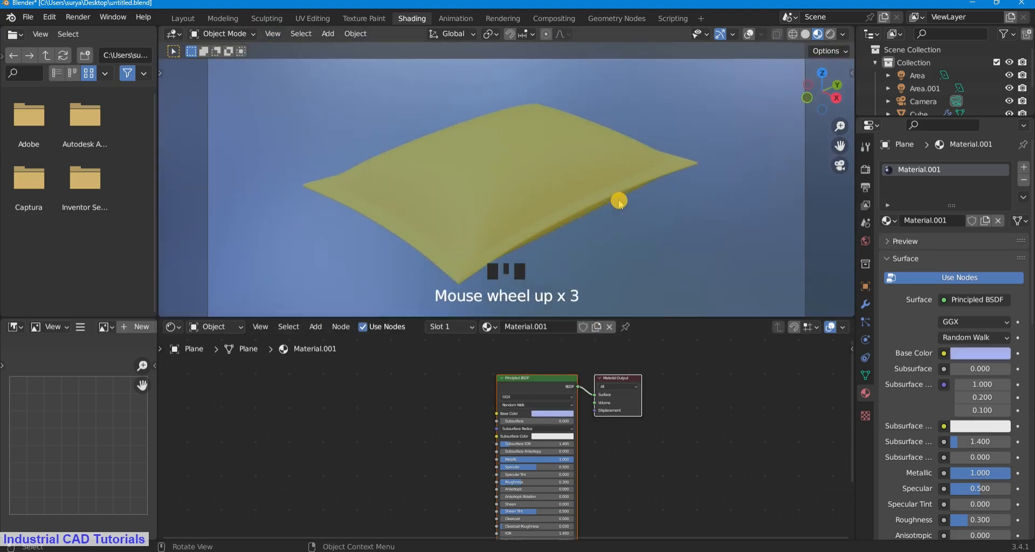
{"action": "scroll", "coordinate": [554, 421], "scroll_direction": "up", "scroll_amount": 5}
{"action": "left_click", "coordinate": [553, 408]}
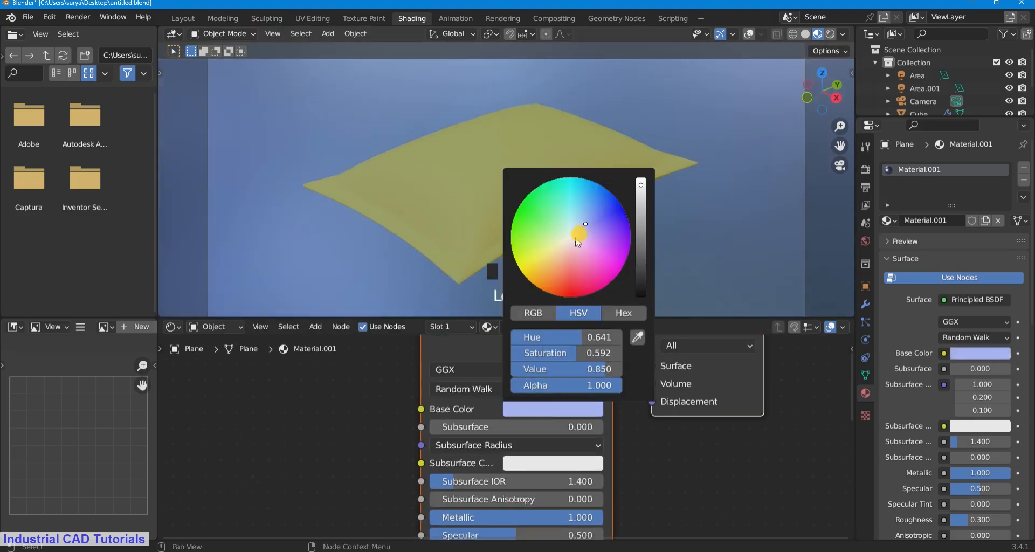
{"action": "left_click_drag", "start_coordinate": [578, 242], "coordinate": [591, 226]}
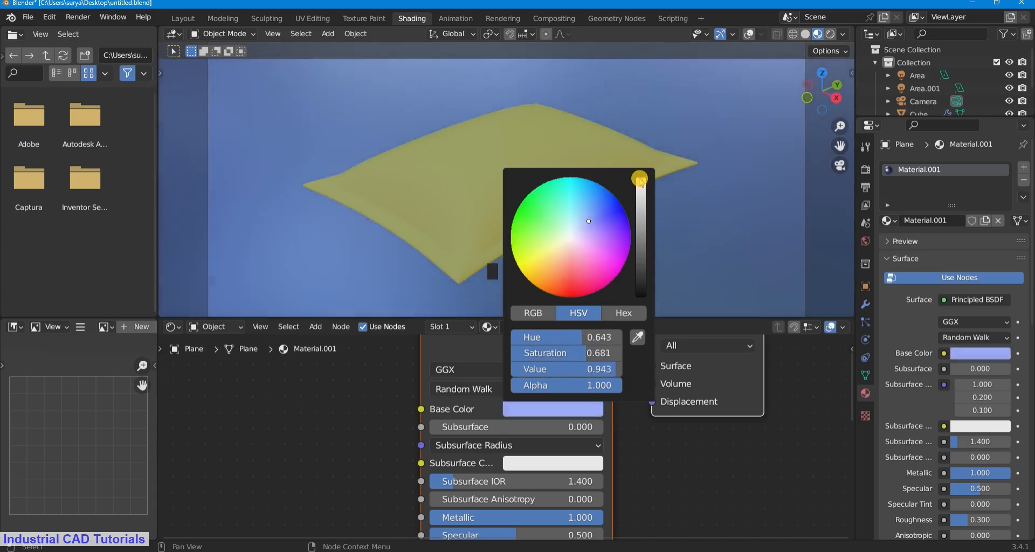
Select the pillow so that its material nodes are available for editing
{"action": "scroll", "coordinate": [605, 240], "scroll_direction": "down", "scroll_amount": 7}
{"action": "scroll", "coordinate": [474, 180], "scroll_direction": "up", "scroll_amount": 5}
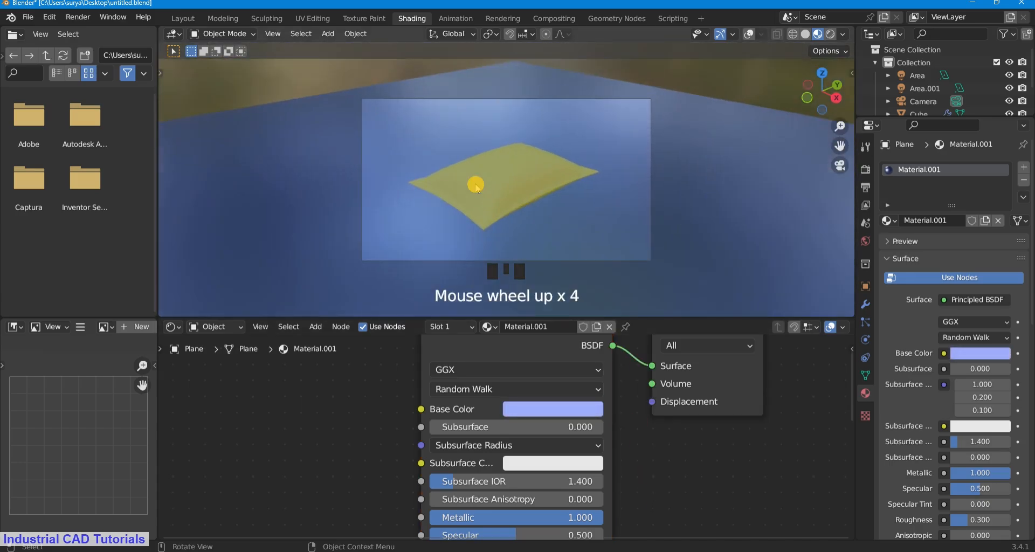
{"action": "left_click", "coordinate": [485, 173]}
{"action": "scroll", "coordinate": [356, 450], "scroll_direction": "down", "scroll_amount": 2}
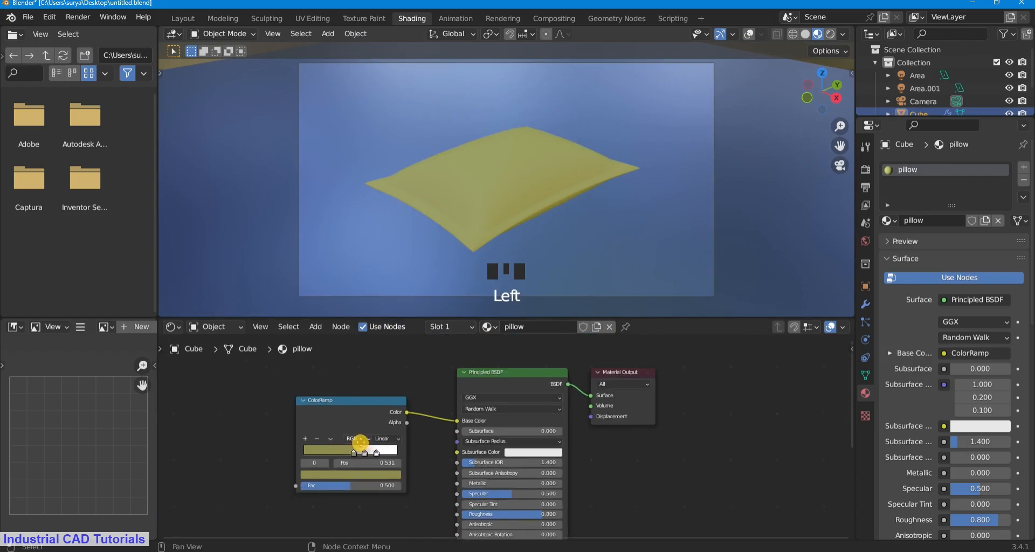
{"action": "middle_click_drag", "start_coordinate": [356, 451], "coordinate": [456, 434]}
{"action": "key", "text": "shift+a"}
{"action": "left_click", "coordinate": [428, 408]}
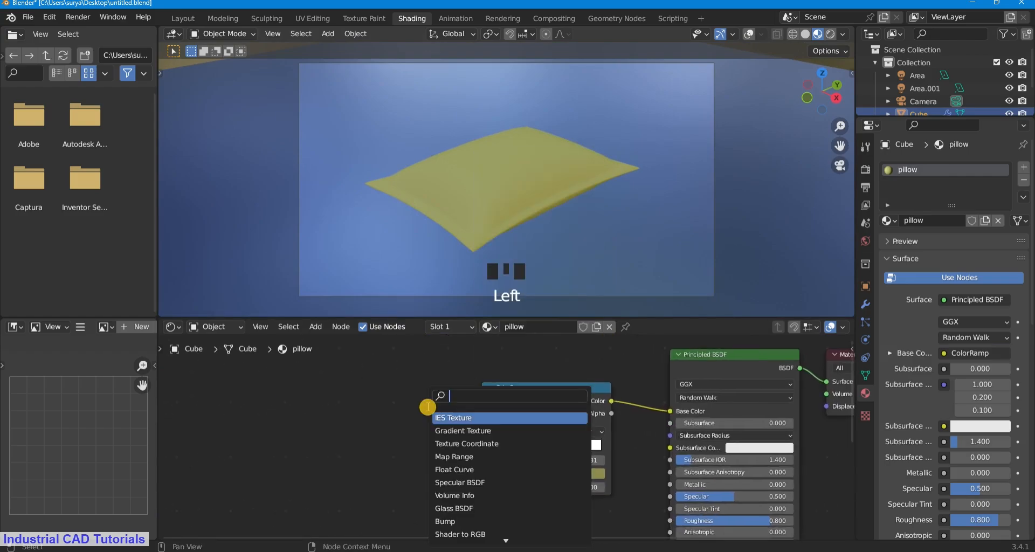
{"action": "left_click", "coordinate": [524, 385]}
{"action": "left_click", "coordinate": [436, 408]}
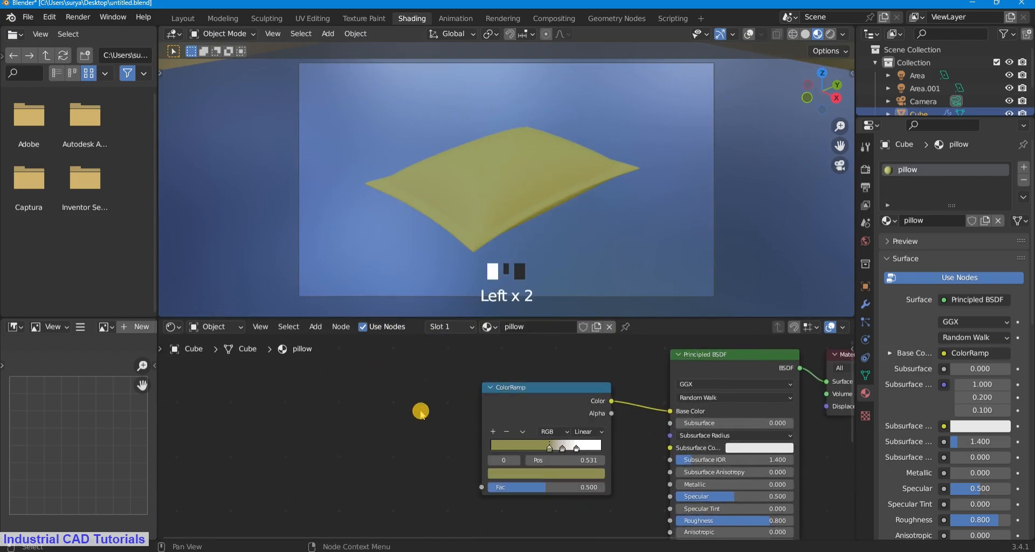
{"action": "key", "text": "shift+a"}
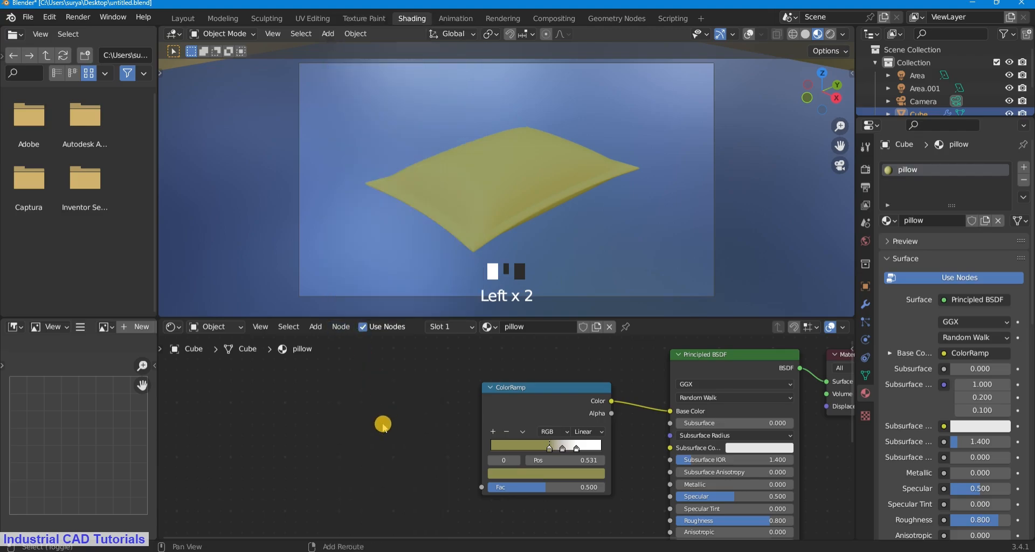
Add a Noise Texture node before the ColorRamp and connect its Fac output to the ColorRamp's Fac input
{"action": "key", "text": "shift+a"}
{"action": "left_click", "coordinate": [369, 398]}
{"action": "type", "text": "noise"}
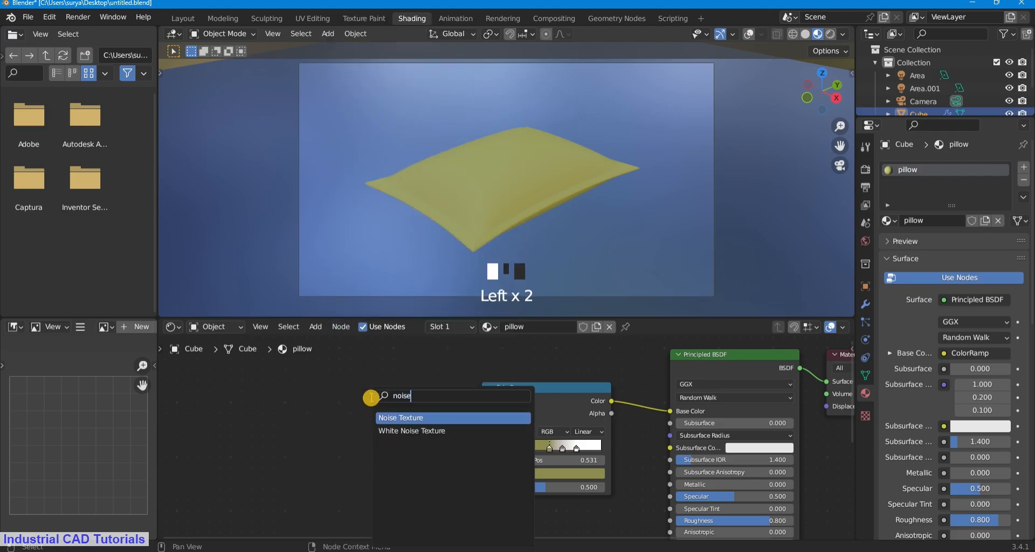
{"action": "left_click", "coordinate": [388, 418]}
{"action": "left_click", "coordinate": [389, 431]}
{"action": "left_click_drag", "start_coordinate": [427, 420], "coordinate": [450, 446]}
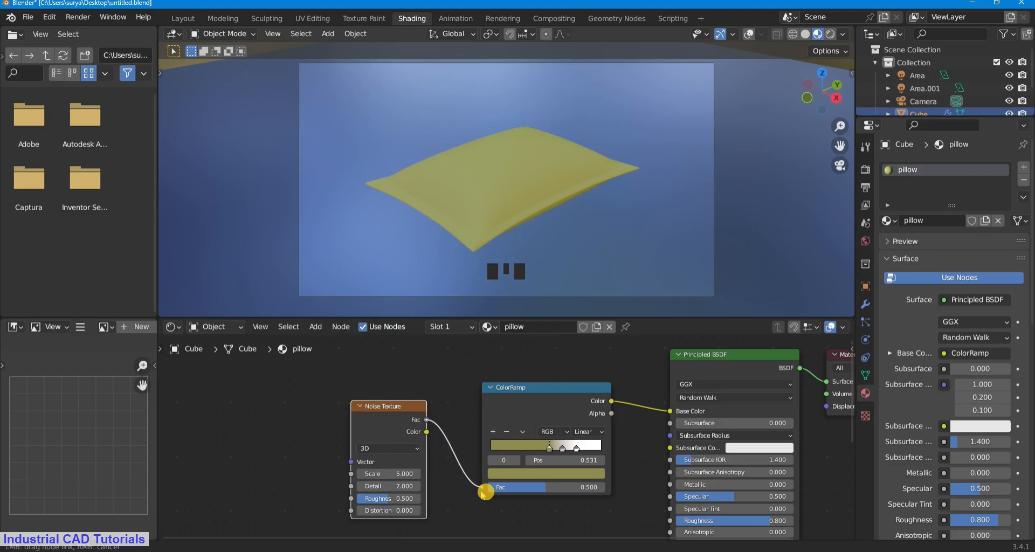
{"action": "left_click_drag", "start_coordinate": [485, 491], "coordinate": [483, 488]}
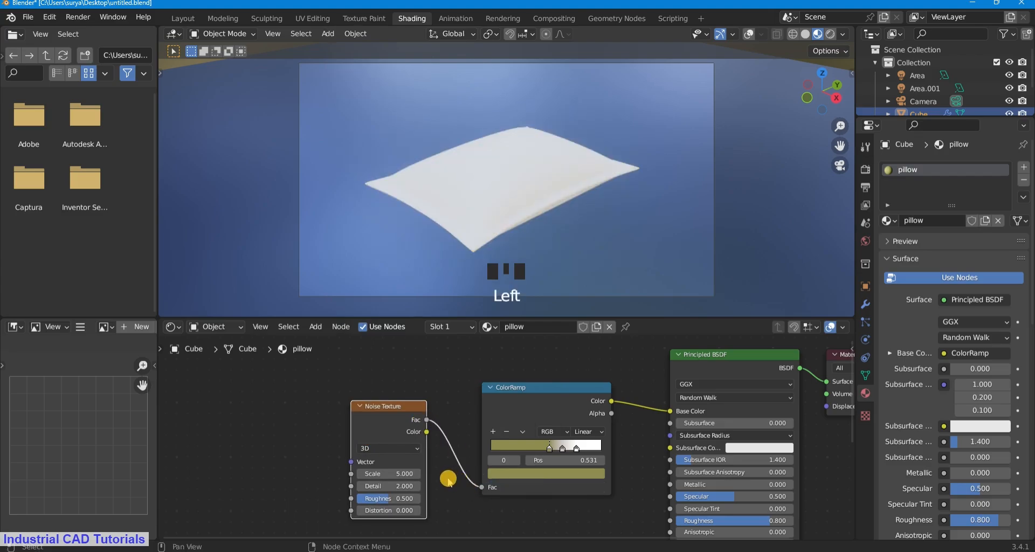
Add Texture Coordinate and Mapping nodes to the pillow's Noise Texture, with the Generated output feeding the mapping
{"action": "scroll", "coordinate": [448, 479], "scroll_direction": "down", "scroll_amount": 1}
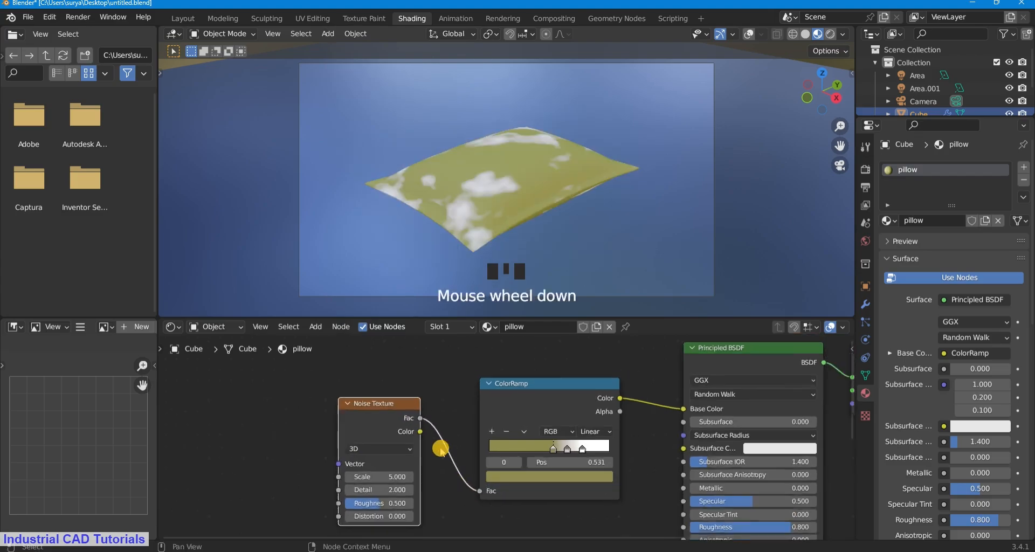
{"action": "scroll", "coordinate": [439, 451], "scroll_direction": "up", "scroll_amount": 3}
{"action": "key", "text": "shift+a"}
{"action": "left_click", "coordinate": [327, 387]}
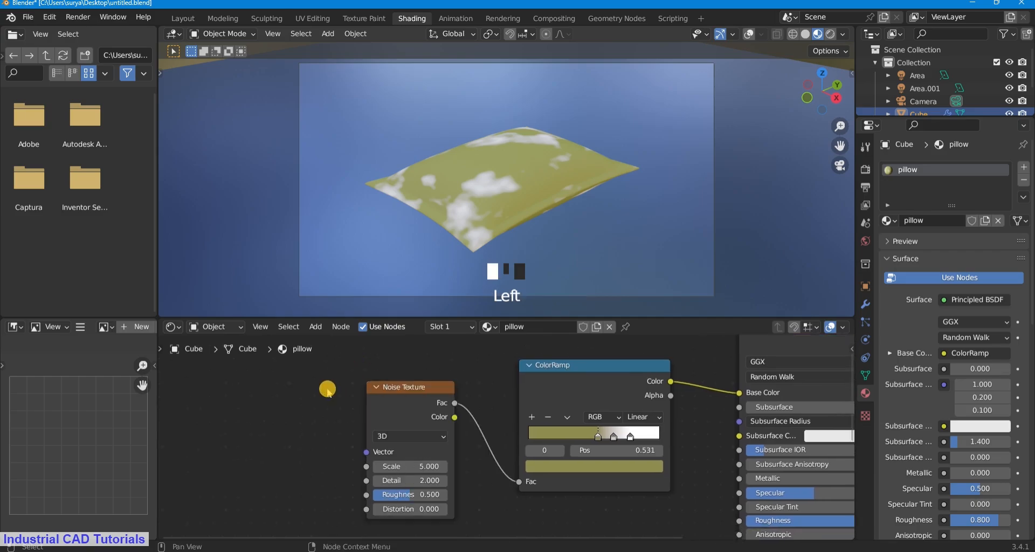
{"action": "left_click", "coordinate": [382, 394]}
{"action": "key", "text": "ctrl+t"}
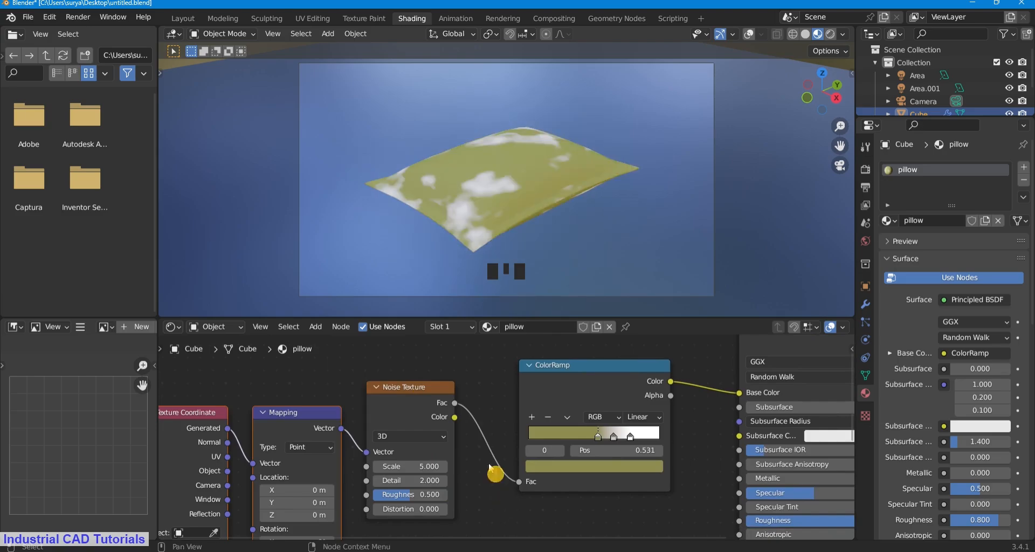
Shift the stops of the pillow's ColorRamp, placing the middle stop at position 0.733
{"action": "scroll", "coordinate": [484, 184], "scroll_direction": "up", "scroll_amount": 3}
{"action": "scroll", "coordinate": [788, 75], "scroll_direction": "down", "scroll_amount": 3}
{"action": "scroll", "coordinate": [788, 75], "scroll_direction": "up", "scroll_amount": 4}
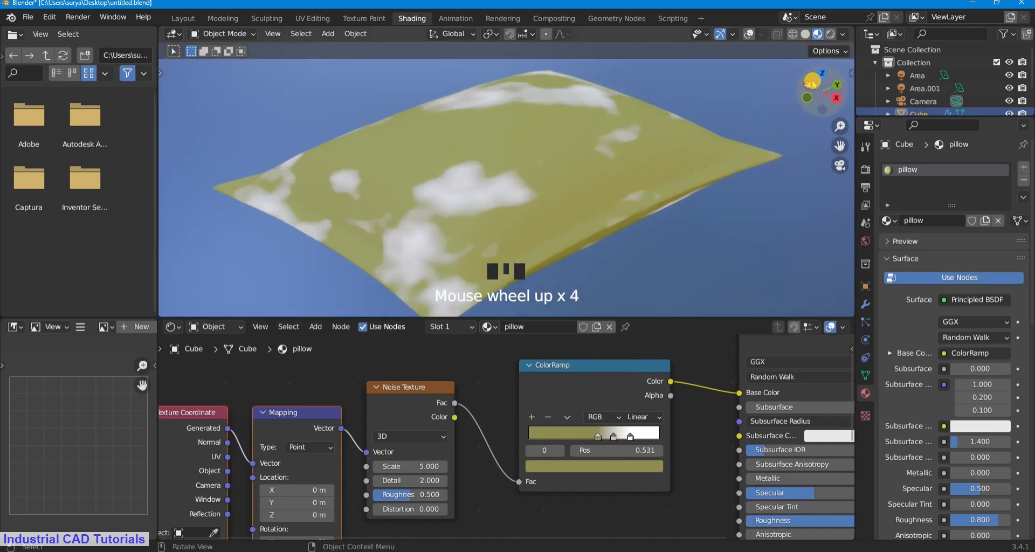
{"action": "left_click_drag", "start_coordinate": [822, 88], "coordinate": [802, 140]}
{"action": "scroll", "coordinate": [635, 180], "scroll_direction": "up", "scroll_amount": 2}
{"action": "scroll", "coordinate": [605, 435], "scroll_direction": "up", "scroll_amount": 5}
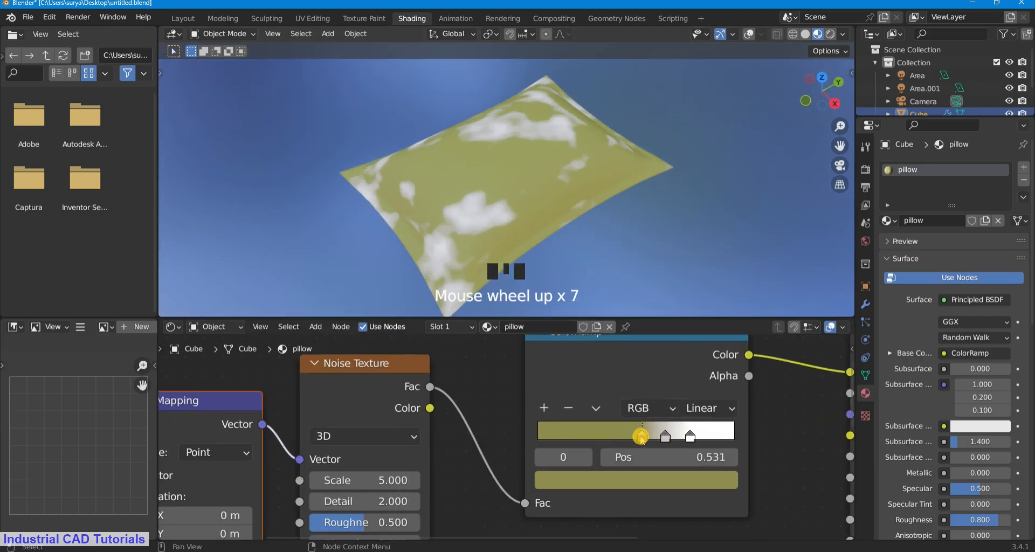
{"action": "left_click_drag", "start_coordinate": [640, 434], "coordinate": [683, 437]}
{"action": "scroll", "coordinate": [661, 155], "scroll_direction": "down", "scroll_amount": 3}
{"action": "left_click", "coordinate": [821, 96]}
{"action": "mouse_move", "coordinate": [820, 96]}
{"action": "left_mouse_down"}
{"action": "mouse_move", "coordinate": [787, 100]}
{"action": "mouse_move", "coordinate": [819, 94]}
{"action": "mouse_move", "coordinate": [817, 113]}
{"action": "left_mouse_up"}
{"action": "scroll", "coordinate": [819, 94], "scroll_direction": "up", "scroll_amount": 7}
{"action": "left_click", "coordinate": [223, 34]}
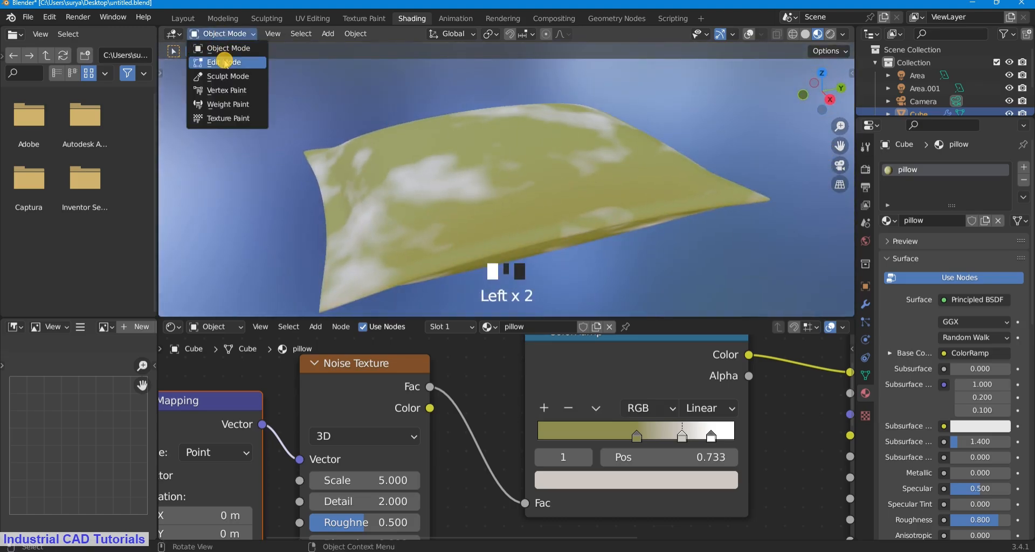
{"action": "left_click", "coordinate": [225, 62]}
{"action": "left_click", "coordinate": [247, 33]}
{"action": "left_click", "coordinate": [247, 48]}
Return to the camera view and brighten the ColorRamp's middle stop to a colour value of 0.609
{"action": "scroll", "coordinate": [542, 133], "scroll_direction": "down", "scroll_amount": 4}
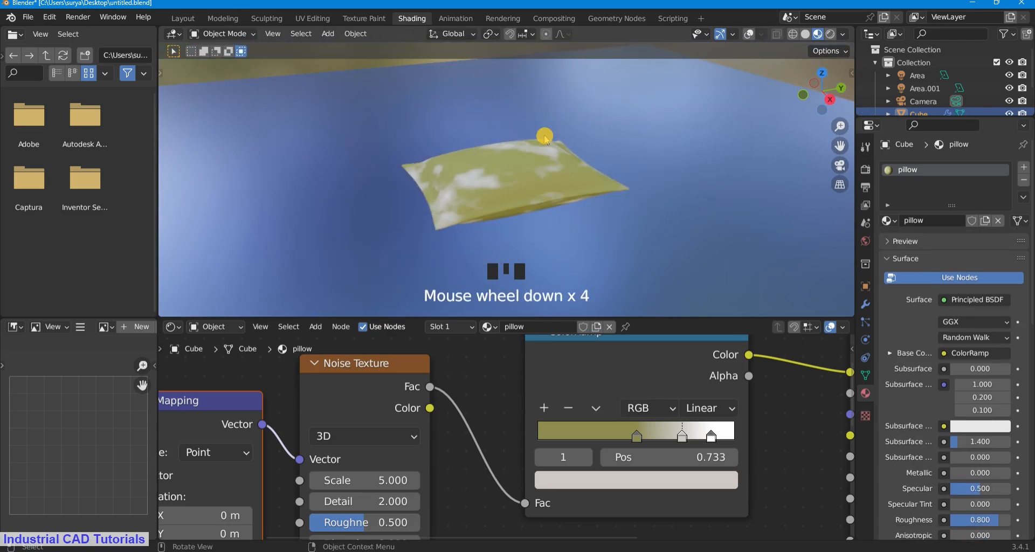
{"action": "key", "text": "KP_0"}
{"action": "scroll", "coordinate": [539, 157], "scroll_direction": "down", "scroll_amount": 9}
{"action": "scroll", "coordinate": [545, 170], "scroll_direction": "up", "scroll_amount": 3}
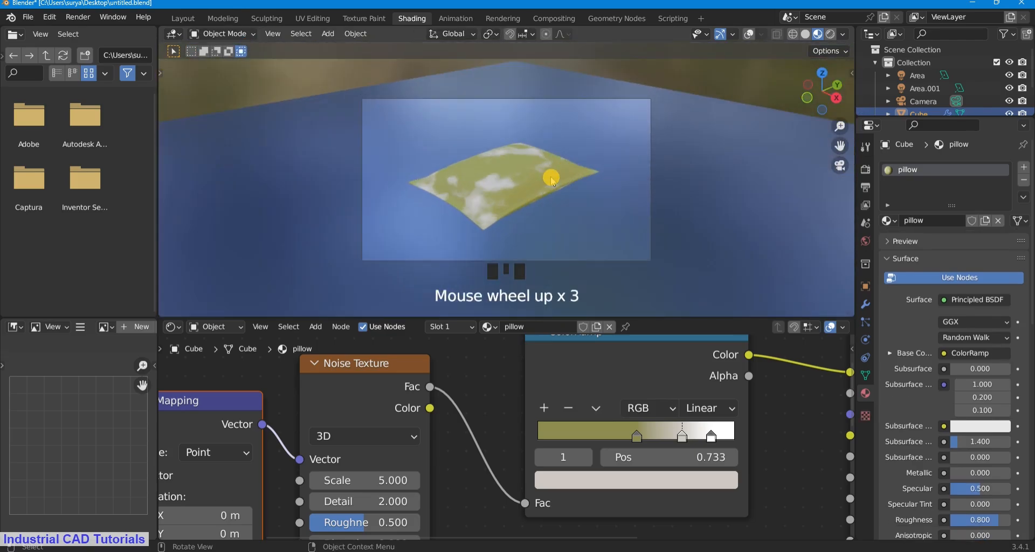
{"action": "left_click", "coordinate": [714, 482]}
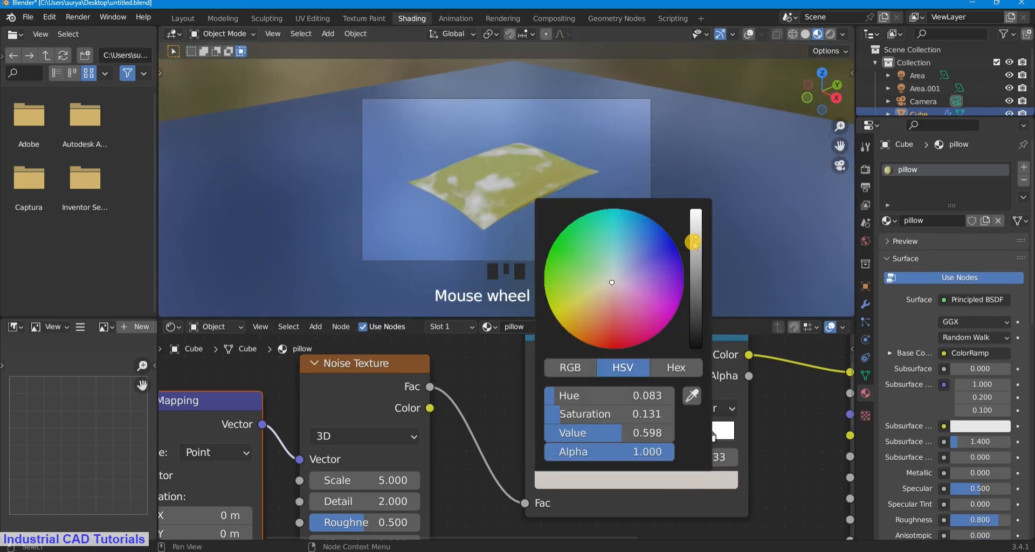
{"action": "mouse_move", "coordinate": [695, 243]}
{"action": "left_mouse_down"}
{"action": "mouse_move", "coordinate": [695, 261]}
{"action": "mouse_move", "coordinate": [695, 236]}
{"action": "left_mouse_up"}
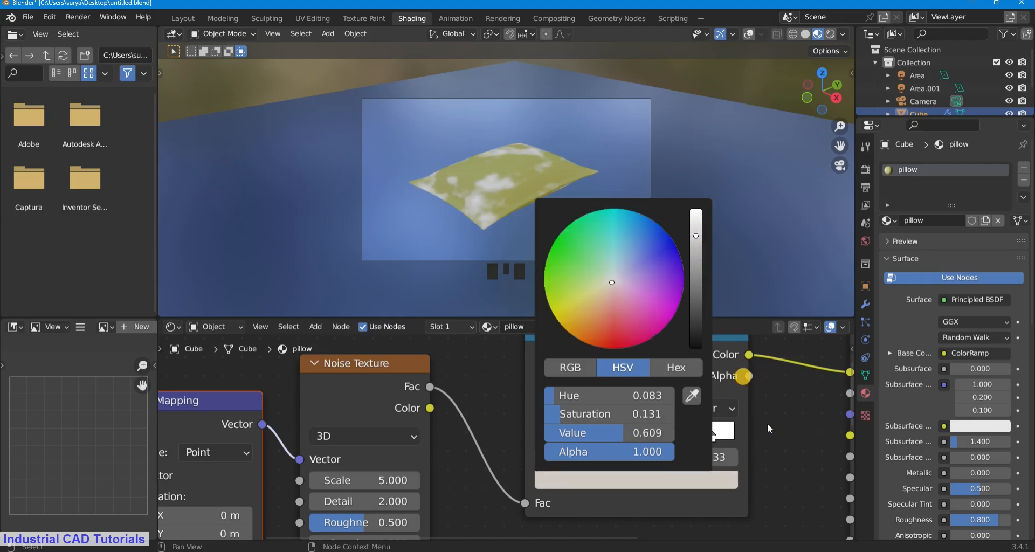
{"action": "scroll", "coordinate": [502, 206], "scroll_direction": "down", "scroll_amount": 3}
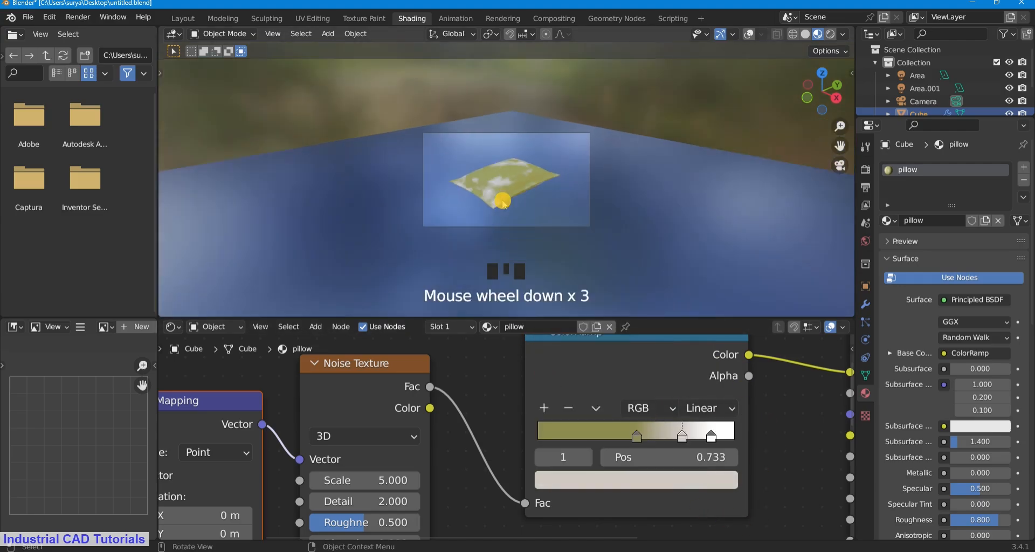
{"action": "scroll", "coordinate": [503, 206], "scroll_direction": "up", "scroll_amount": 6}
{"action": "scroll", "coordinate": [507, 206], "scroll_direction": "down", "scroll_amount": 3}
{"action": "scroll", "coordinate": [514, 206], "scroll_direction": "up", "scroll_amount": 1}
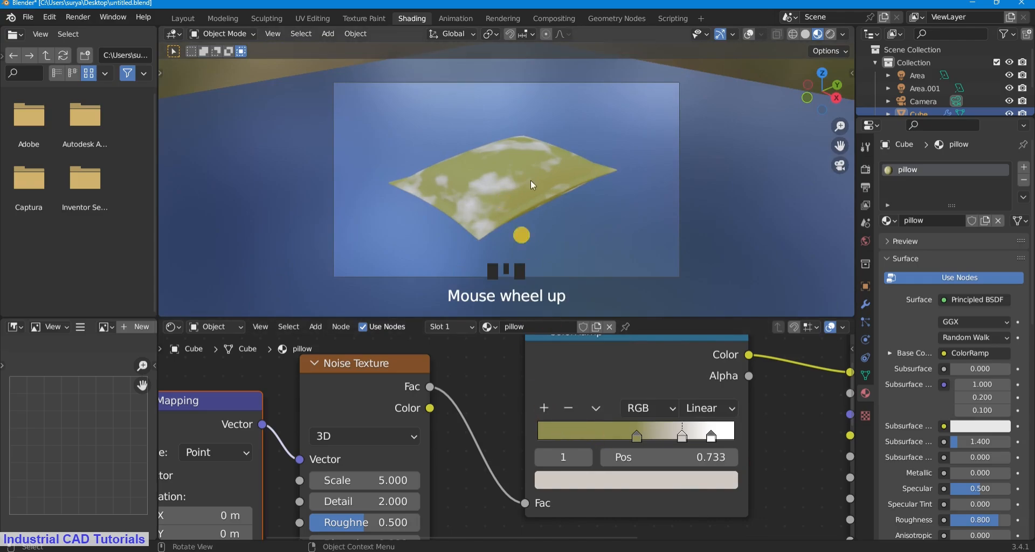
Select the floor plane and shift its material's Base Color to a clearer light blue
{"action": "left_click", "coordinate": [593, 294]}
{"action": "scroll", "coordinate": [582, 447], "scroll_direction": "down", "scroll_amount": 10}
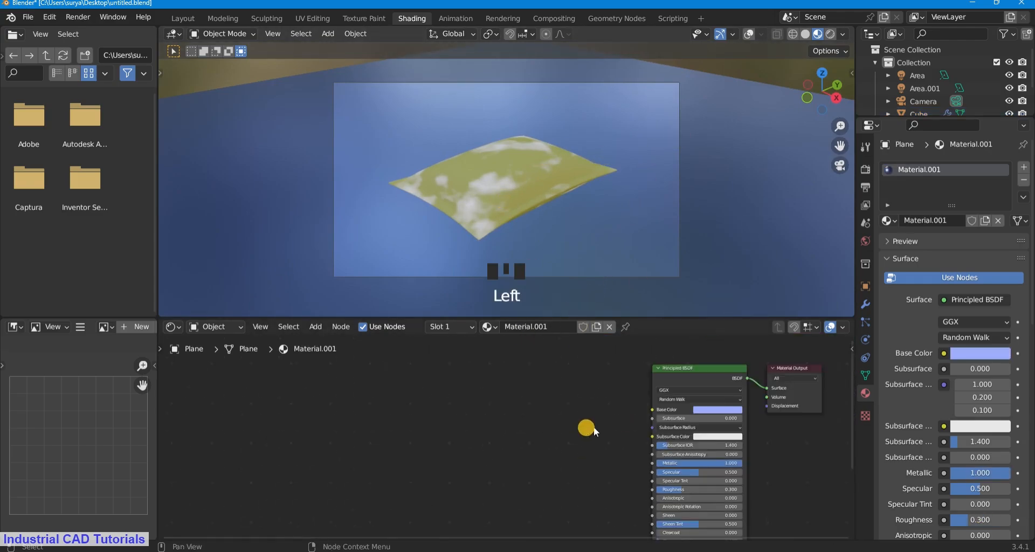
{"action": "middle_click_drag", "start_coordinate": [711, 403], "coordinate": [502, 439]}
{"action": "scroll", "coordinate": [548, 395], "scroll_direction": "up", "scroll_amount": 8}
{"action": "left_click", "coordinate": [515, 421]}
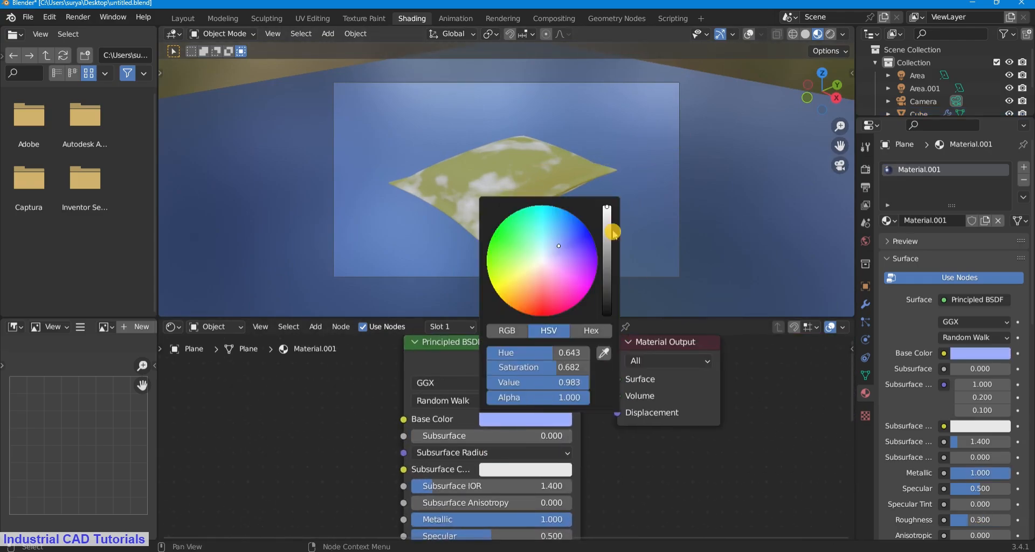
{"action": "left_click_drag", "start_coordinate": [559, 249], "coordinate": [610, 199]}
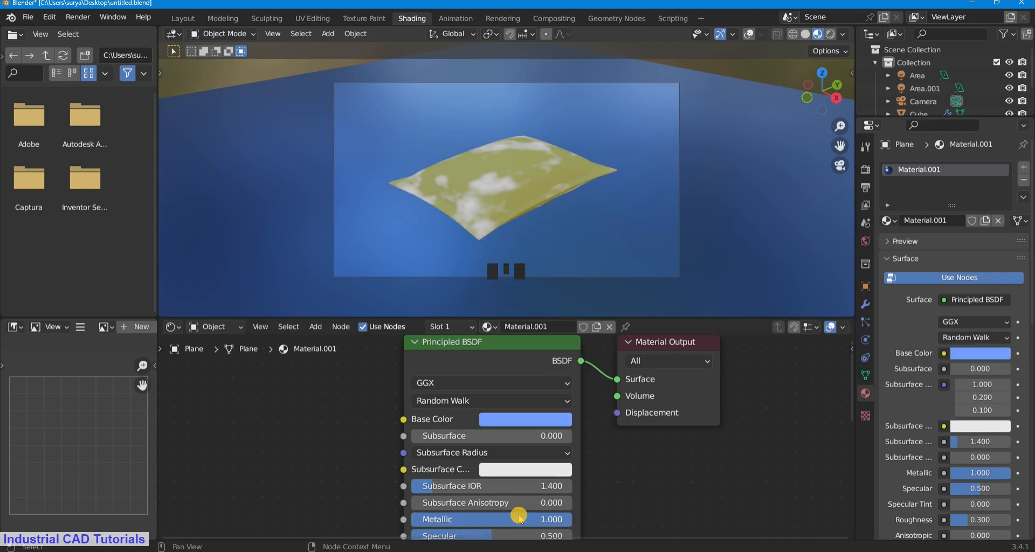
Set the floor material's Roughness to 0.5
{"action": "scroll", "coordinate": [518, 517], "scroll_direction": "up", "scroll_amount": 3}
{"action": "double_click", "coordinate": [520, 483]}
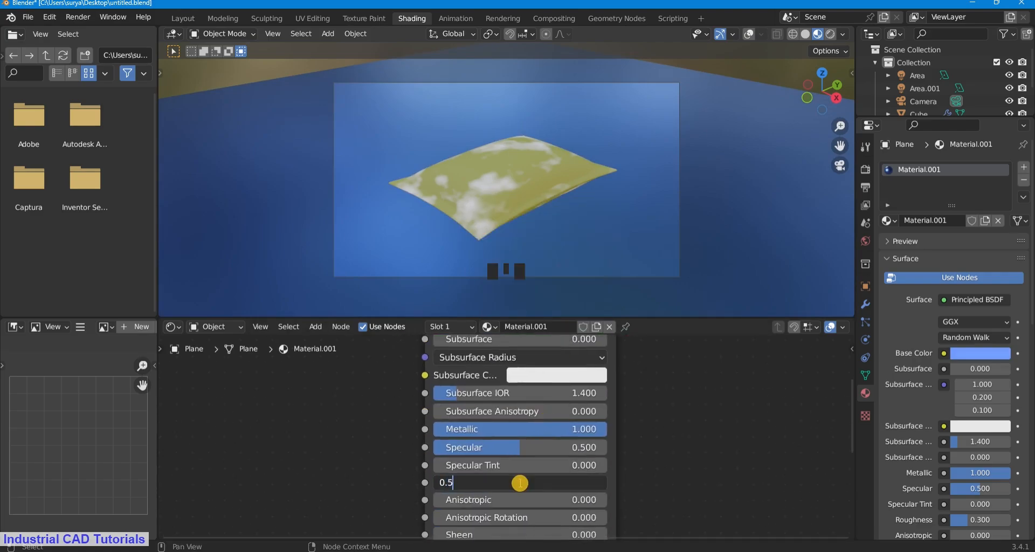
{"action": "left_click", "coordinate": [245, 443]}
Try a Roughness of 0.8 on the floor material and return it to 0.5
{"action": "double_click", "coordinate": [529, 484]}
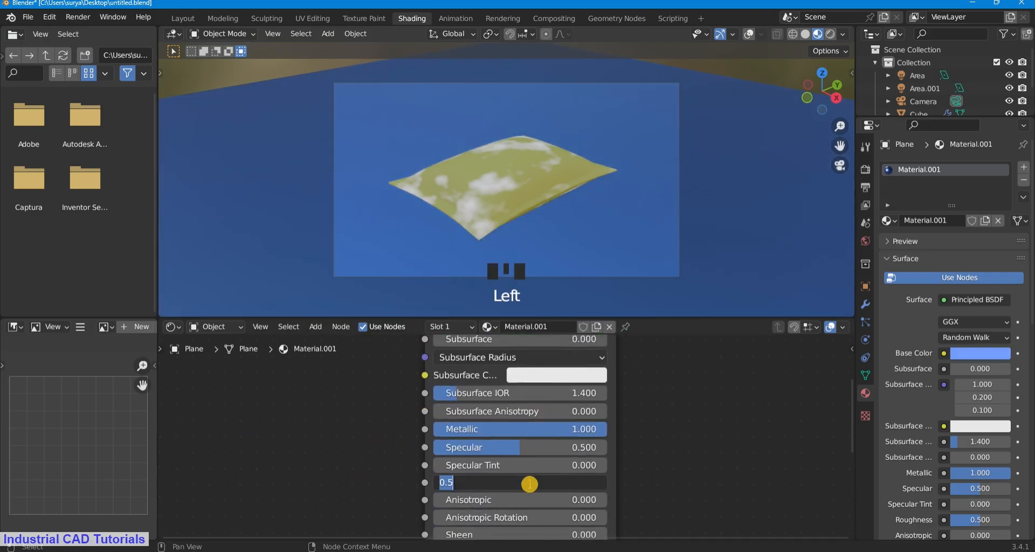
{"action": "type", "text": "0.8"}
{"action": "key", "text": "Return"}
{"action": "double_click", "coordinate": [495, 487]}
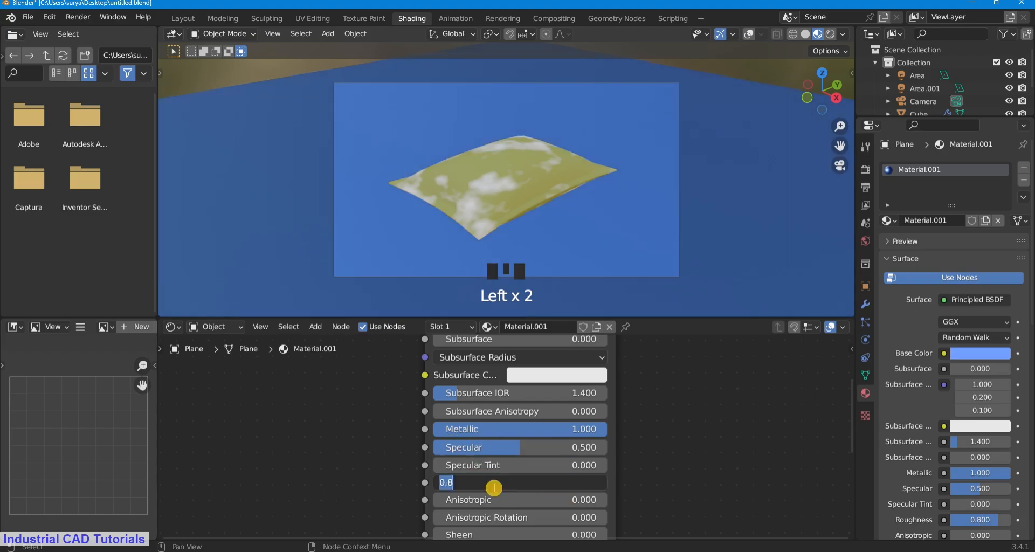
{"action": "type", "text": "0.5"}
{"action": "left_click", "coordinate": [319, 439]}
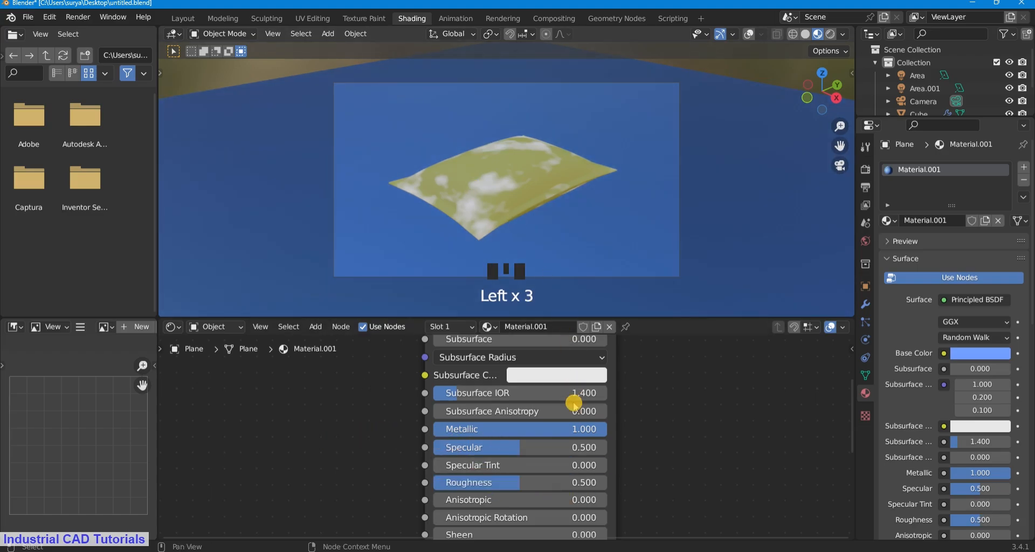
Shift the floor material's Base Color to a darker lavender blue
{"action": "scroll", "coordinate": [573, 404], "scroll_direction": "up", "scroll_amount": 5}
{"action": "left_click", "coordinate": [567, 443]}
{"action": "left_click_drag", "start_coordinate": [572, 264], "coordinate": [574, 268]}
{"action": "mouse_move", "coordinate": [627, 232]}
{"action": "left_mouse_down"}
{"action": "mouse_move", "coordinate": [628, 259]}
{"action": "mouse_move", "coordinate": [628, 231]}
{"action": "left_mouse_up"}
{"action": "scroll", "coordinate": [746, 200], "scroll_direction": "down", "scroll_amount": 1}
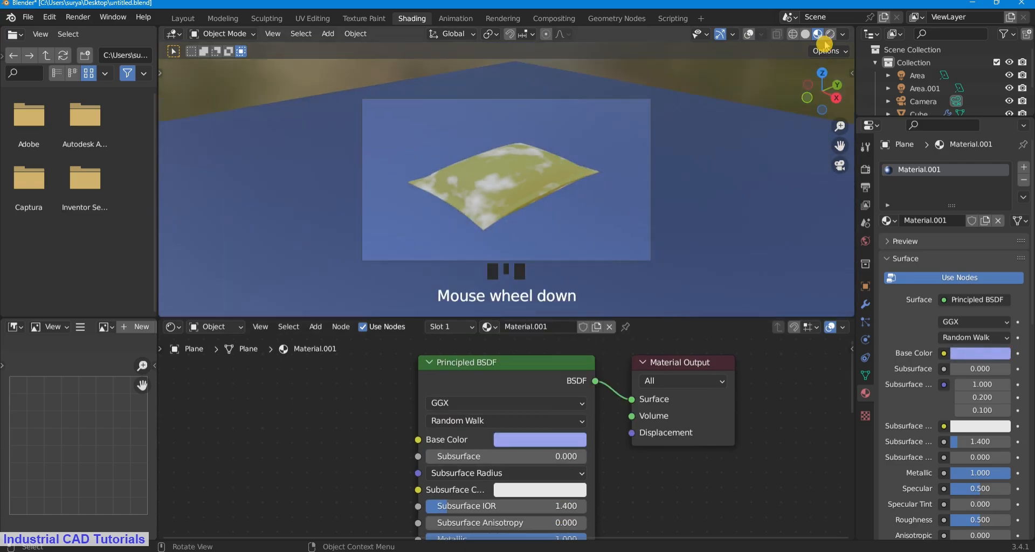
Switch the viewport to rendered shading and save the file
{"action": "left_click", "coordinate": [829, 34]}
{"action": "scroll", "coordinate": [714, 93], "scroll_direction": "up", "scroll_amount": 3}
{"action": "scroll", "coordinate": [698, 118], "scroll_direction": "down", "scroll_amount": 2}
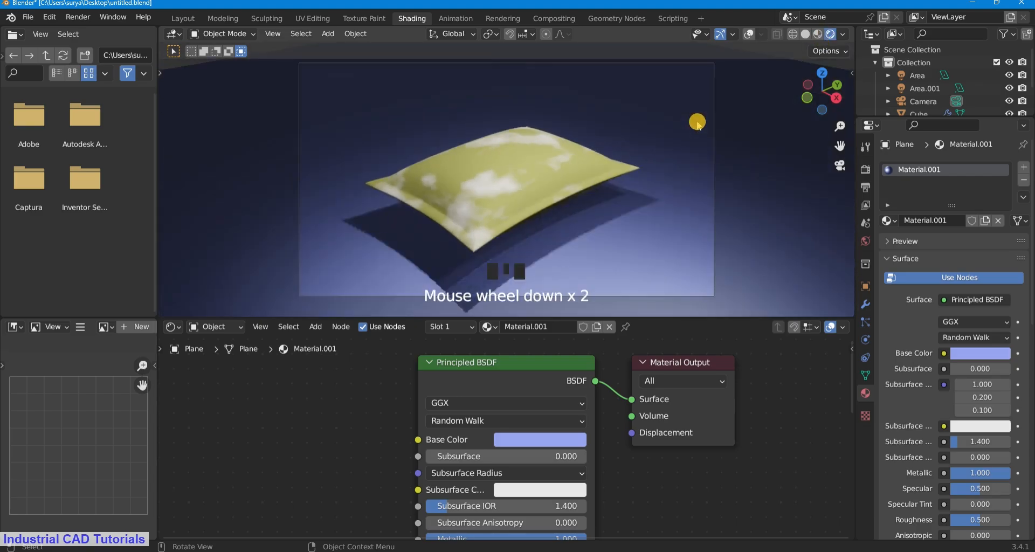
{"action": "key", "text": "ctrl+s"}
{"action": "scroll", "coordinate": [635, 166], "scroll_direction": "down", "scroll_amount": 3}
{"action": "scroll", "coordinate": [635, 166], "scroll_direction": "up", "scroll_amount": 2}
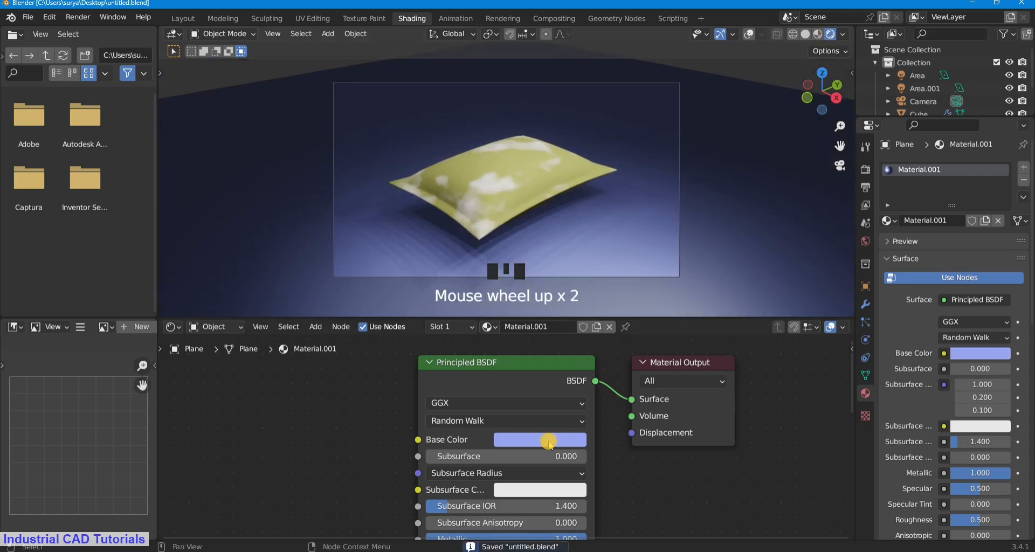
Set the floor's Base Color to hue 0.613, saturation 0.648 and value 0.742, and save the file
{"action": "left_click", "coordinate": [545, 439]}
{"action": "mouse_move", "coordinate": [626, 239]}
{"action": "left_mouse_down"}
{"action": "mouse_move", "coordinate": [626, 252]}
{"action": "mouse_move", "coordinate": [629, 240]}
{"action": "left_mouse_up"}
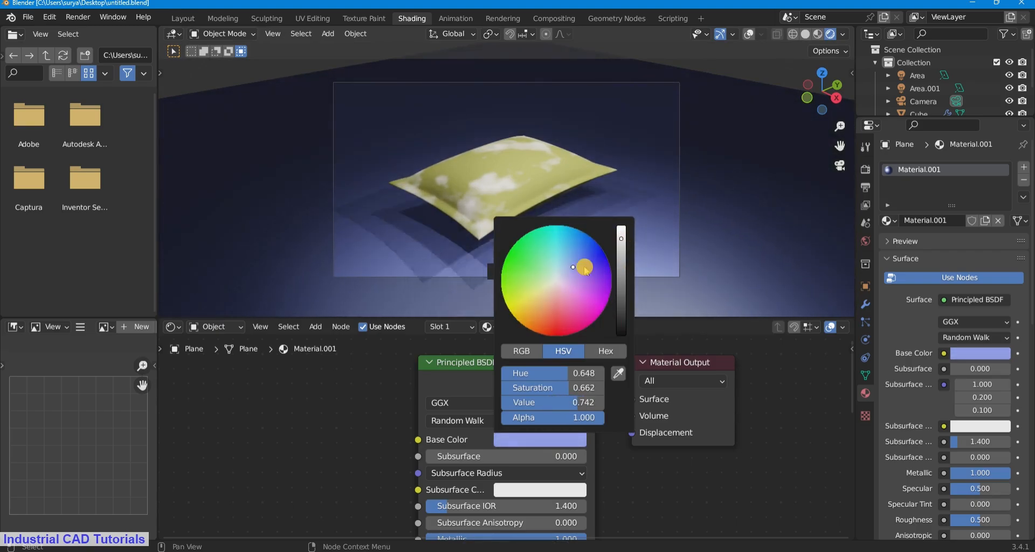
{"action": "mouse_move", "coordinate": [580, 267]}
{"action": "left_mouse_down"}
{"action": "mouse_move", "coordinate": [571, 275]}
{"action": "mouse_move", "coordinate": [568, 264]}
{"action": "left_mouse_up"}
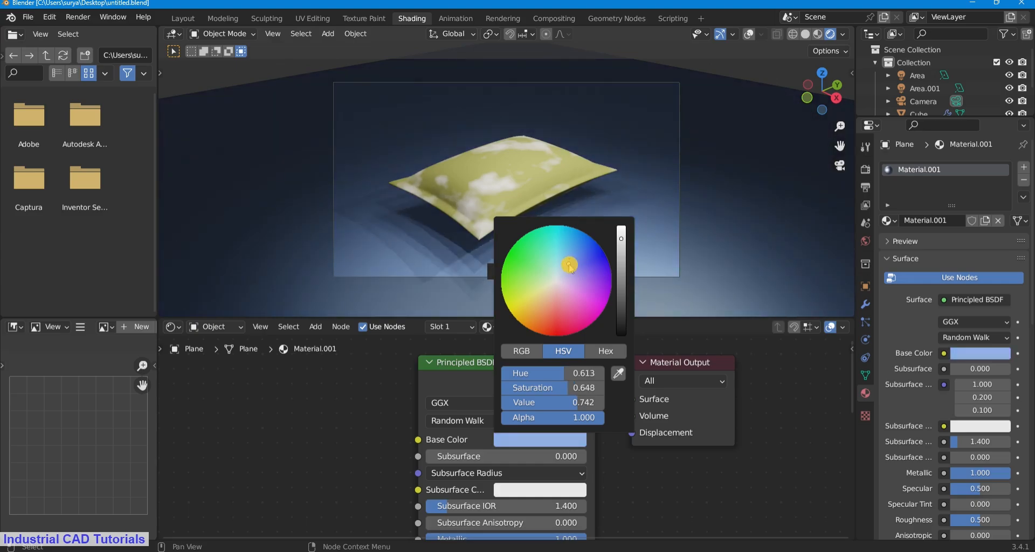
{"action": "left_click", "coordinate": [706, 226]}
{"action": "scroll", "coordinate": [696, 221], "scroll_direction": "up", "scroll_amount": 4}
{"action": "scroll", "coordinate": [696, 220], "scroll_direction": "down", "scroll_amount": 4}
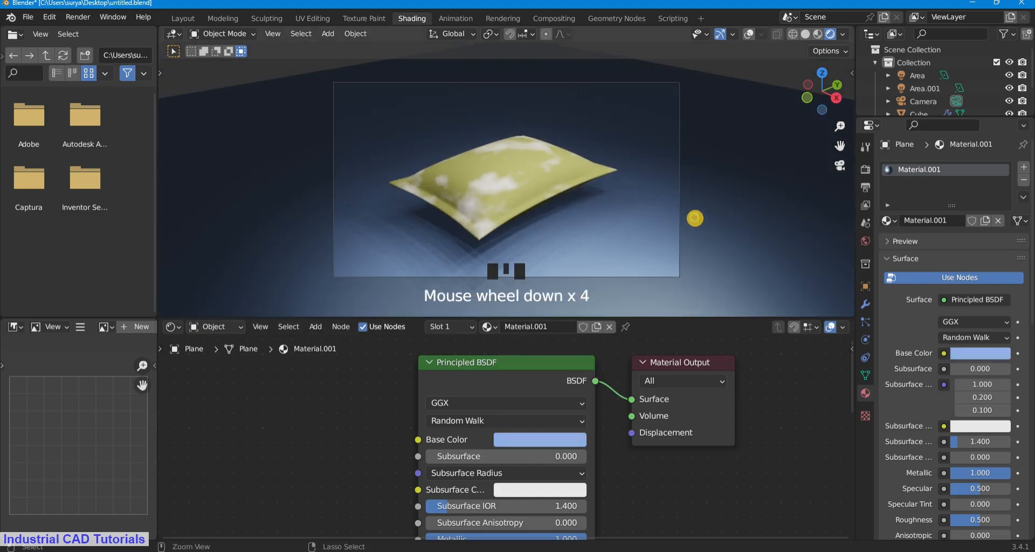
{"action": "key", "text": "ctrl+s"}
{"action": "scroll", "coordinate": [695, 218], "scroll_direction": "up", "scroll_amount": 2}
{"action": "scroll", "coordinate": [590, 268], "scroll_direction": "down", "scroll_amount": 2}
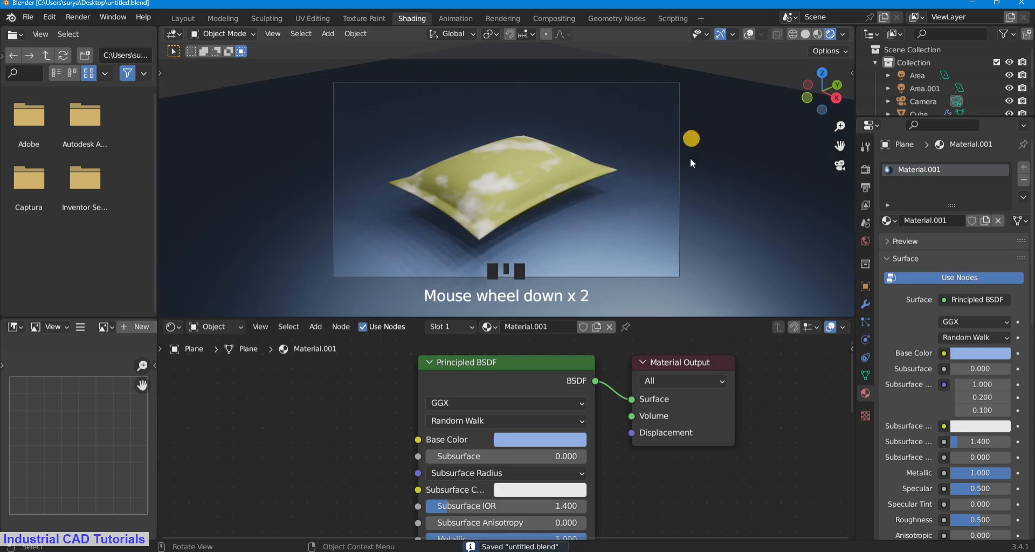
Show the viewport overlays and set the power of the area light directly above the pillow to 500 W
{"action": "left_click", "coordinate": [865, 377]}
{"action": "left_click", "coordinate": [866, 393]}
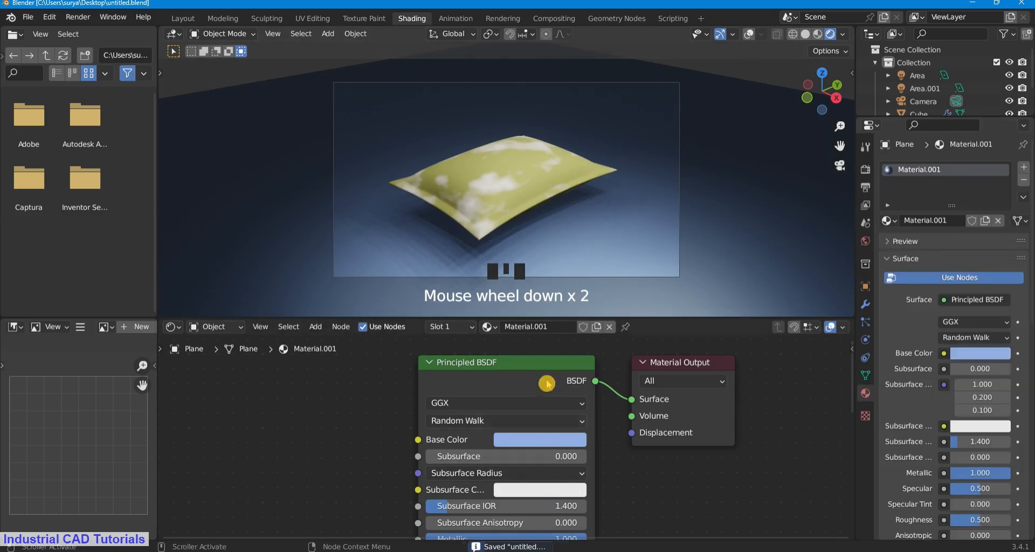
{"action": "left_click", "coordinate": [754, 36]}
{"action": "scroll", "coordinate": [509, 209], "scroll_direction": "down", "scroll_amount": 4}
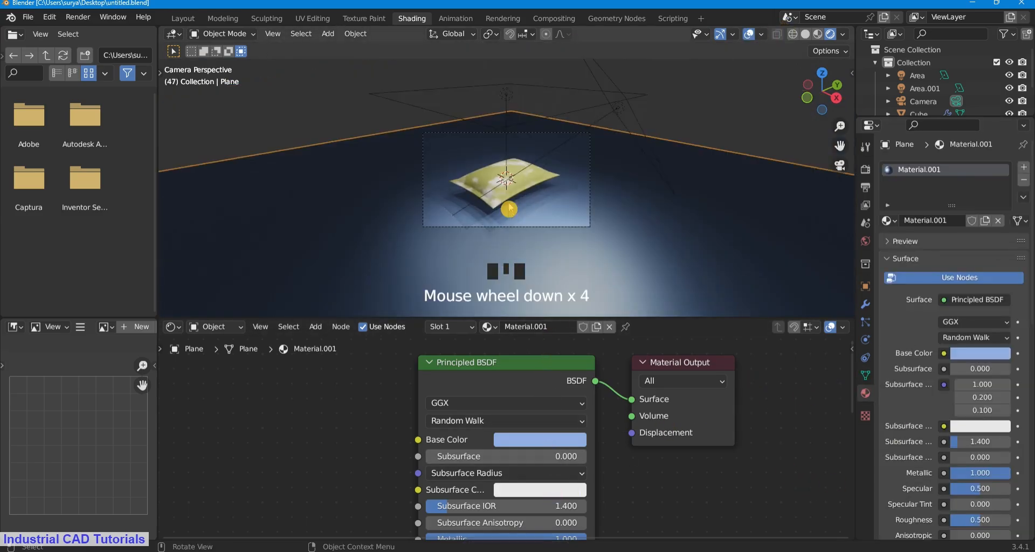
{"action": "left_click", "coordinate": [507, 90]}
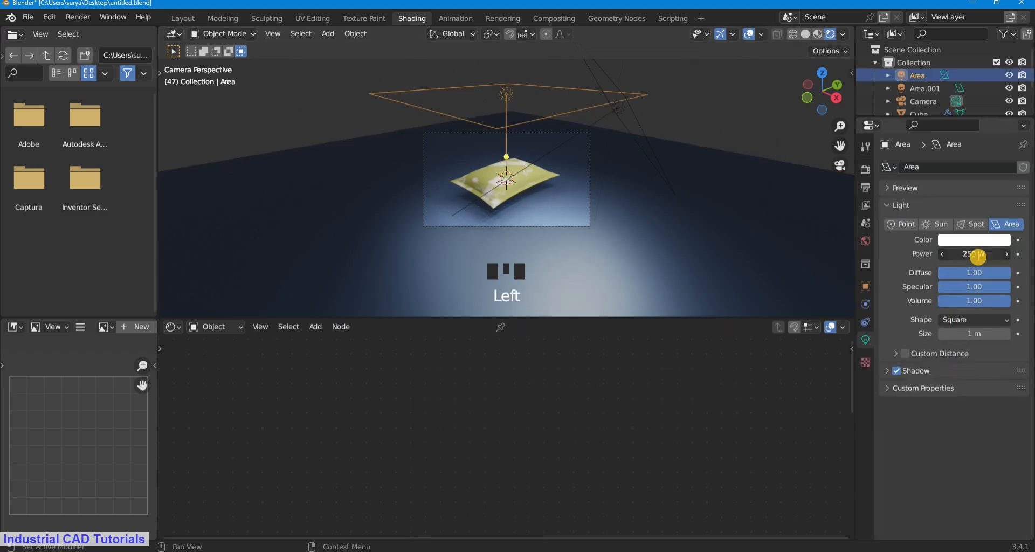
{"action": "left_click", "coordinate": [687, 469]}
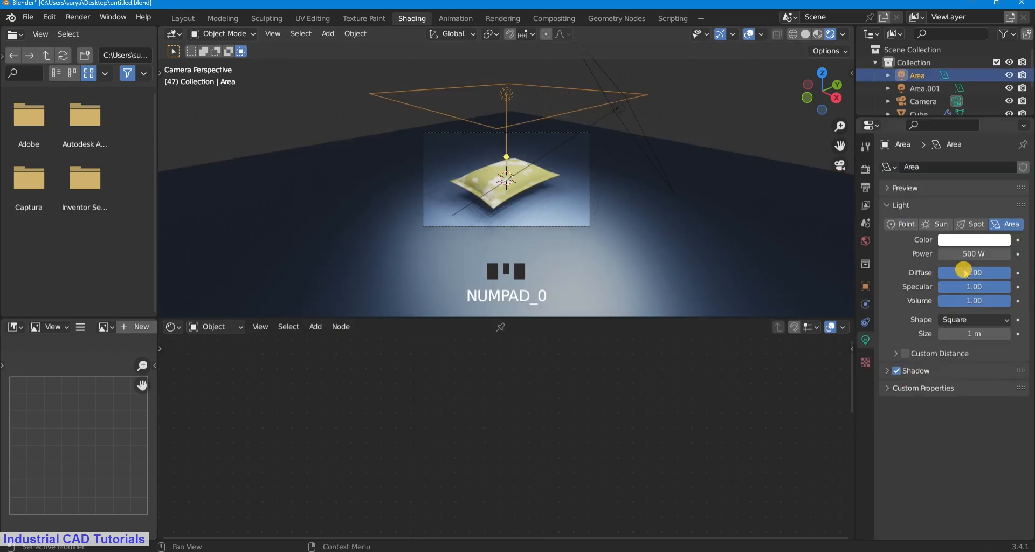
Set the power of the tilted second area light to 500 W
{"action": "left_click", "coordinate": [641, 122]}
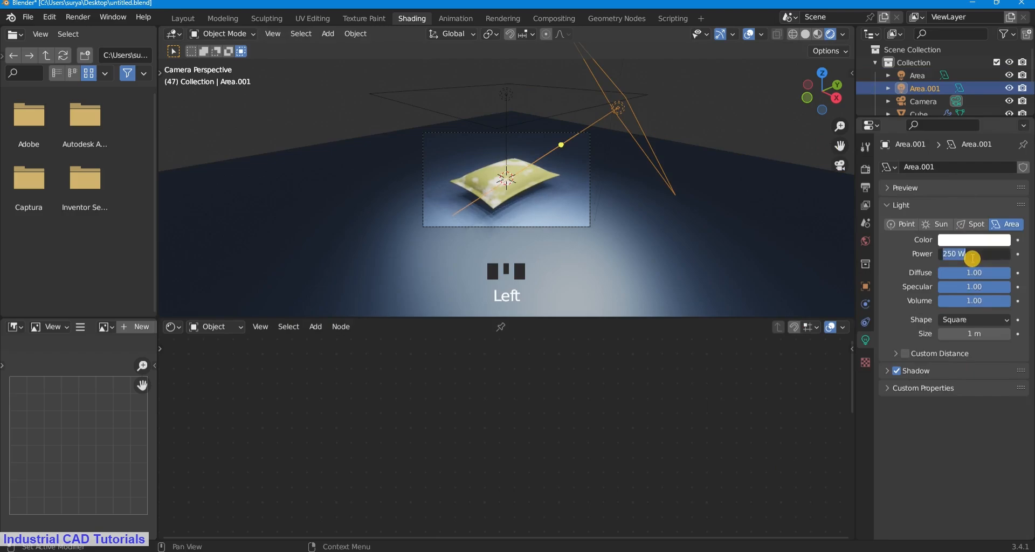
{"action": "type", "text": "500"}
{"action": "key", "text": "Return"}
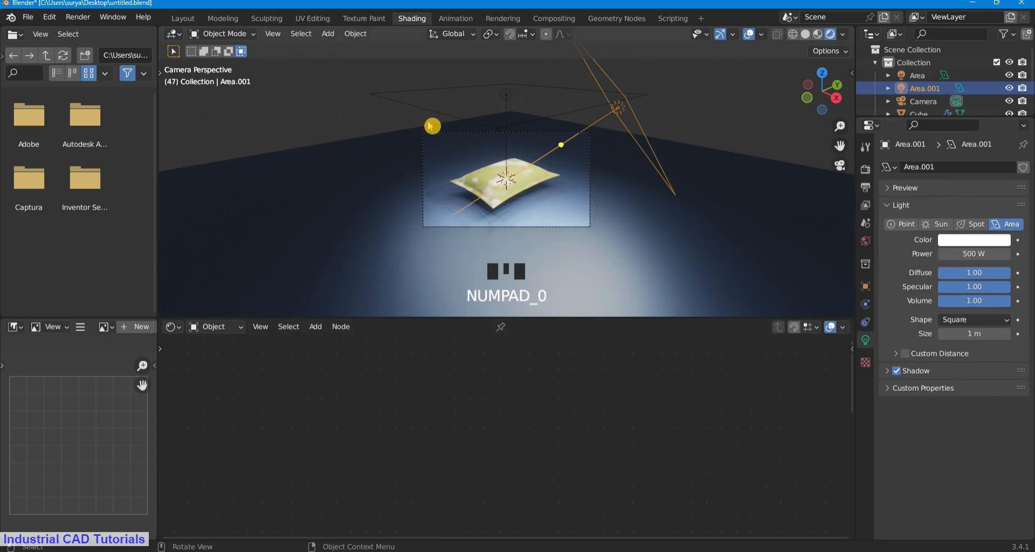
Hide the viewport gizmos and overlays and display the rendered camera view in full screen
{"action": "scroll", "coordinate": [432, 123], "scroll_direction": "up", "scroll_amount": 3}
{"action": "left_click", "coordinate": [720, 34]}
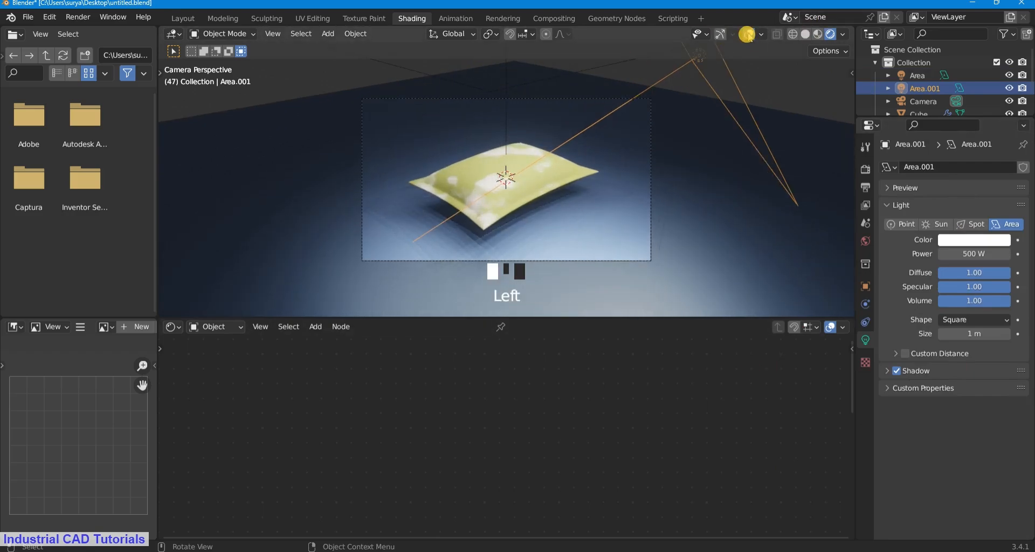
{"action": "left_click", "coordinate": [748, 34]}
{"action": "key", "text": "ctrl+alt+space"}
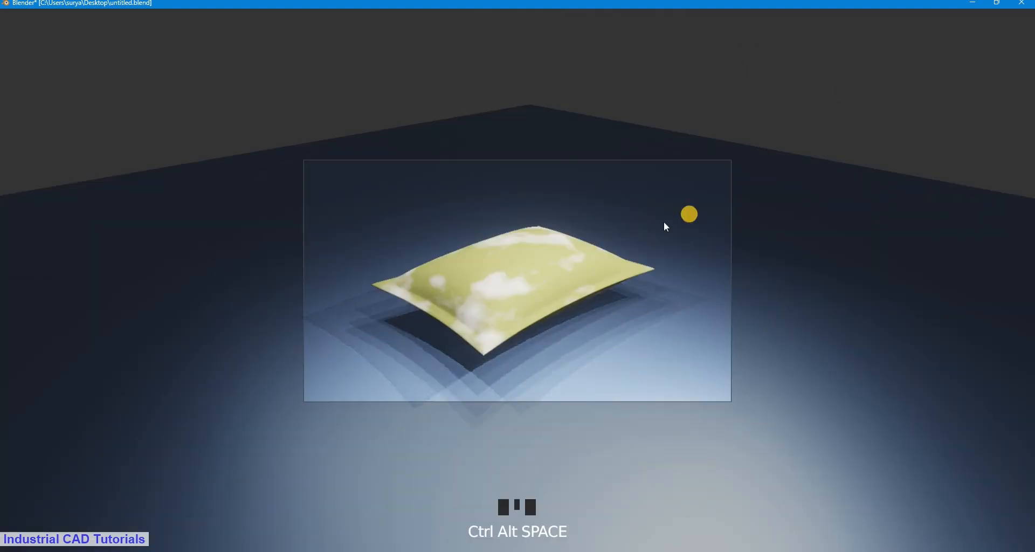
{"action": "scroll", "coordinate": [455, 249], "scroll_direction": "up", "scroll_amount": 4}
{"action": "scroll", "coordinate": [484, 304], "scroll_direction": "down", "scroll_amount": 3}
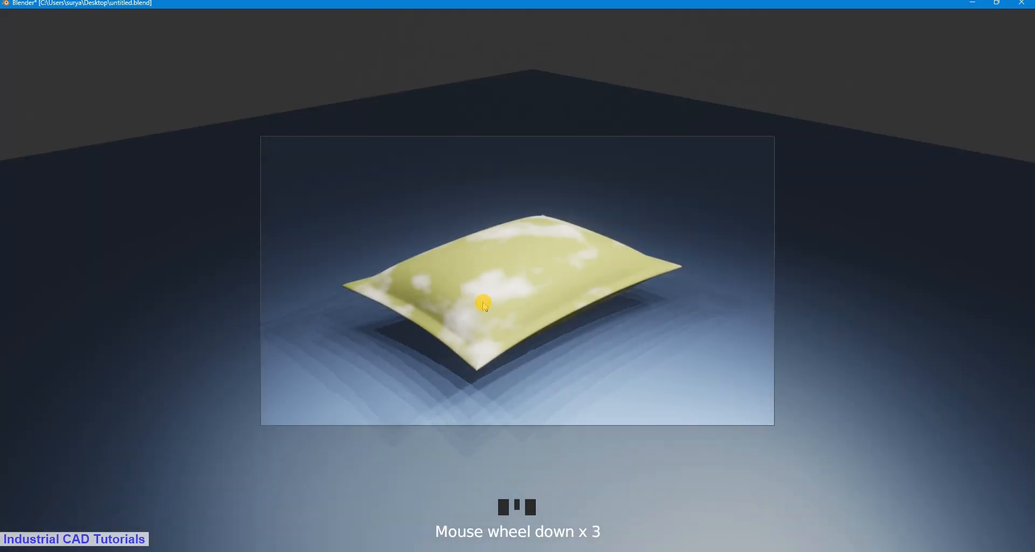
Leave the full-screen view, select the pillow and set the color value of its ColorRamp's middle stop to 0.586
{"action": "key", "text": "ctrl+alt+space"}
{"action": "left_click", "coordinate": [531, 198]}
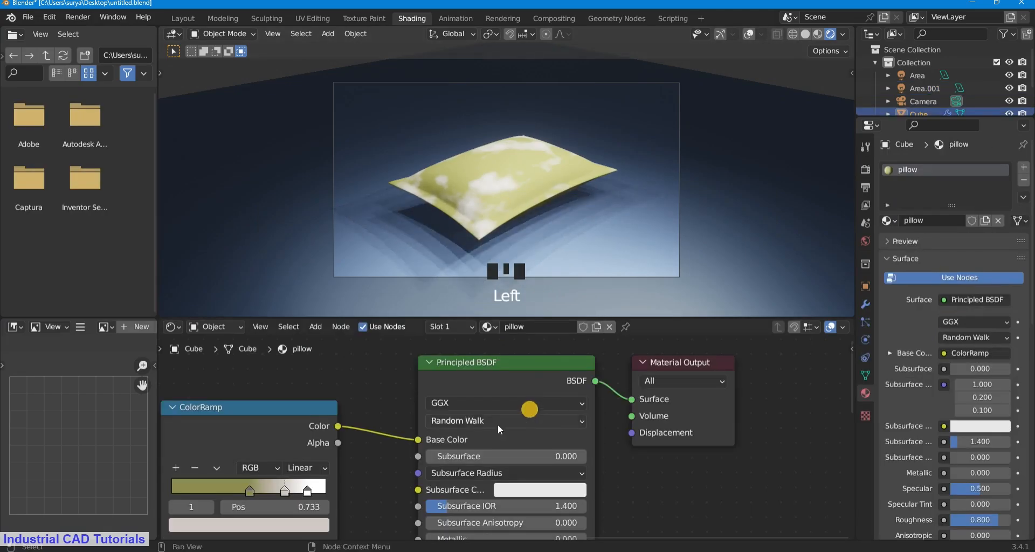
{"action": "middle_click_drag", "start_coordinate": [343, 479], "coordinate": [474, 440]}
{"action": "left_click", "coordinate": [382, 487]}
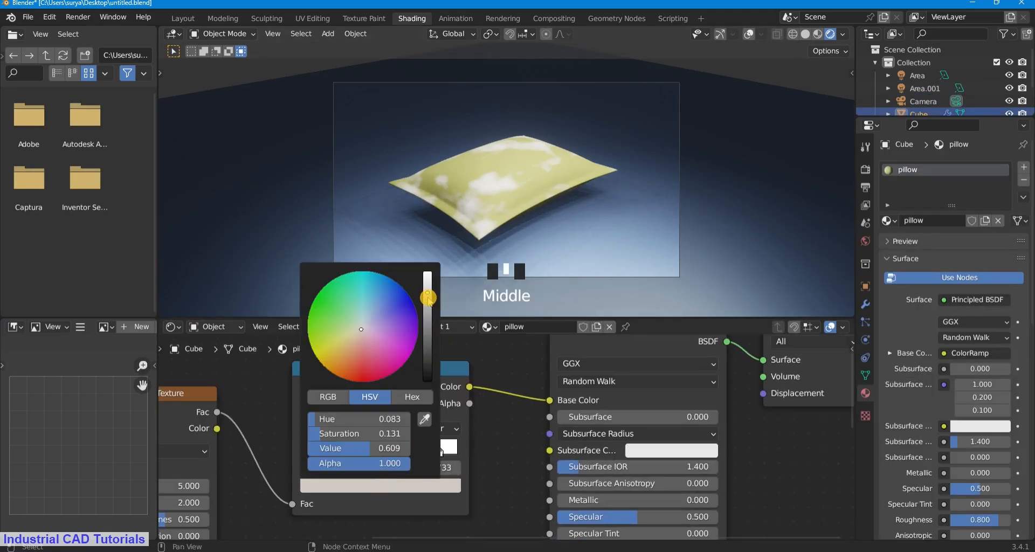
{"action": "mouse_move", "coordinate": [428, 299]}
{"action": "left_mouse_down"}
{"action": "mouse_move", "coordinate": [428, 308]}
{"action": "mouse_move", "coordinate": [427, 296]}
{"action": "left_mouse_up"}
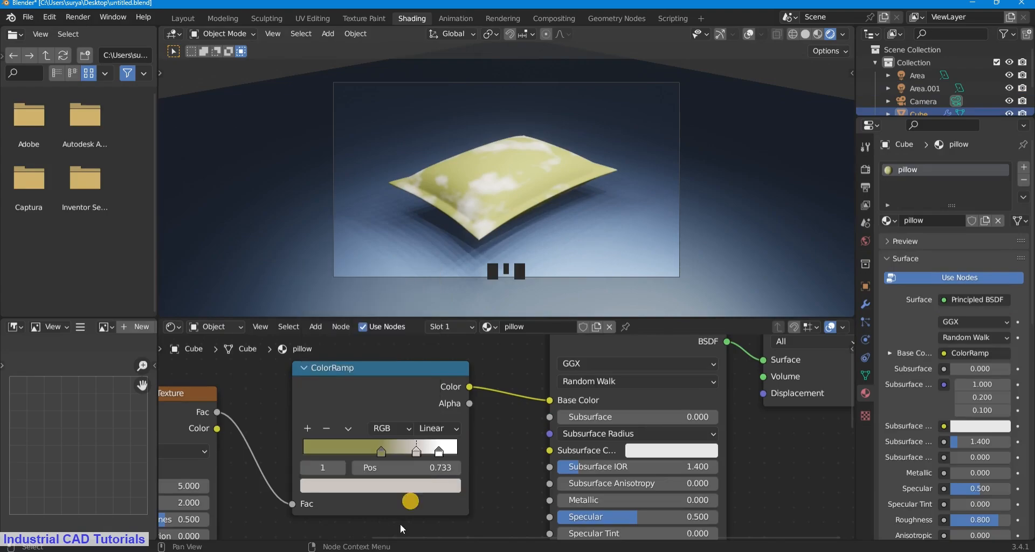
Shift the ColorRamp's olive stop slightly away from the middle stop, move the middle stop to 0.714 and set its hue to 0.047 and saturation to 0.365
{"action": "left_click_drag", "start_coordinate": [381, 452], "coordinate": [377, 452]}
{"action": "left_click", "coordinate": [414, 451]}
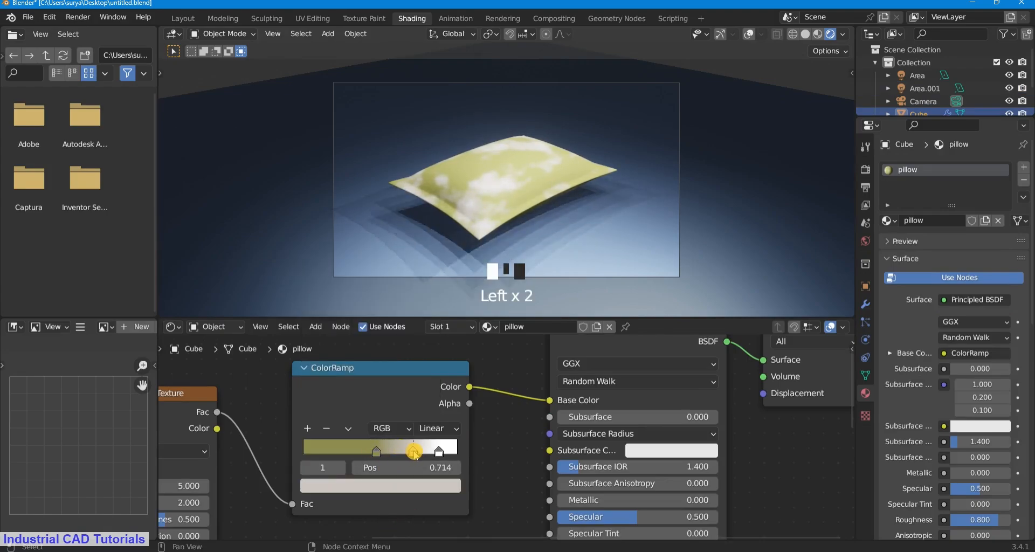
{"action": "left_click", "coordinate": [365, 486]}
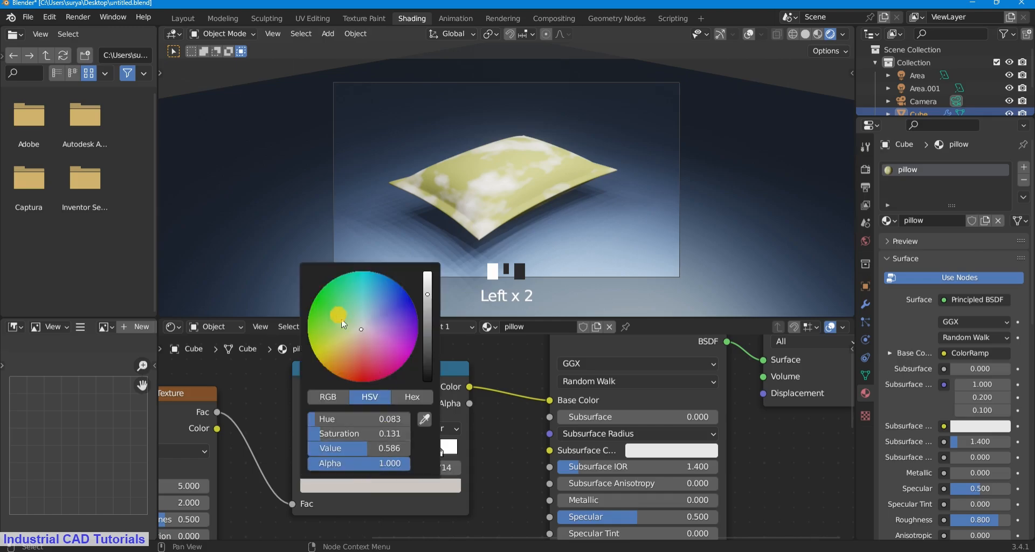
{"action": "mouse_move", "coordinate": [360, 336]}
{"action": "left_mouse_down"}
{"action": "mouse_move", "coordinate": [356, 349]}
{"action": "mouse_move", "coordinate": [360, 336]}
{"action": "left_mouse_up"}
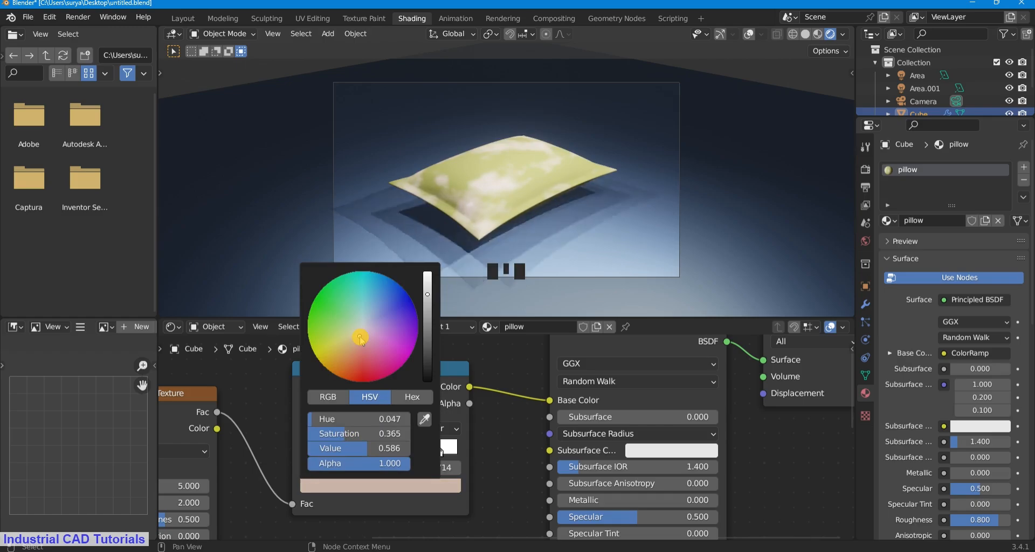
Inspect the recolored pillow up close in the rendered camera view and save the file
{"action": "scroll", "coordinate": [492, 182], "scroll_direction": "up", "scroll_amount": 5}
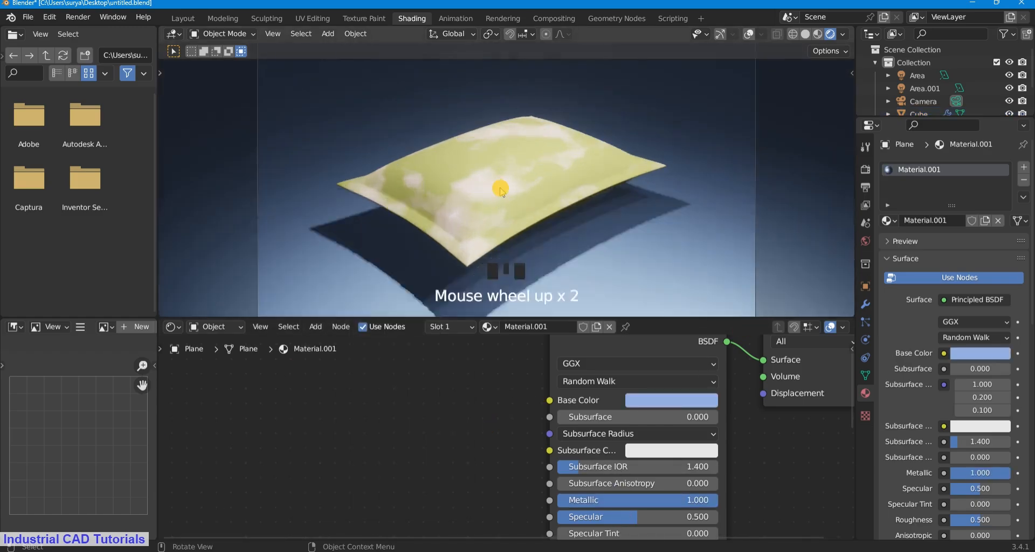
{"action": "key", "text": "ctrl+alt+space"}
{"action": "key", "text": "ctrl+alt+space"}
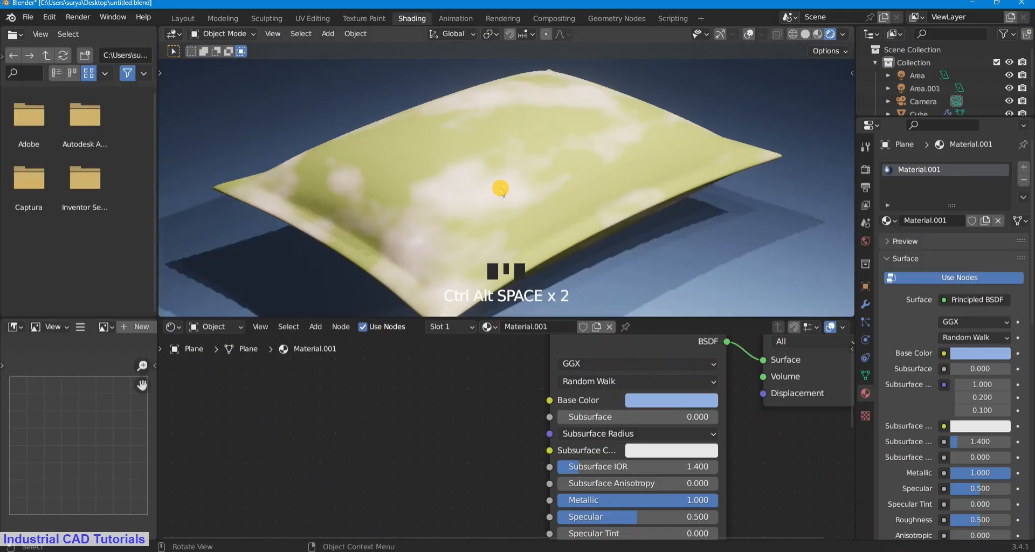
{"action": "scroll", "coordinate": [472, 194], "scroll_direction": "down", "scroll_amount": 8}
{"action": "key", "text": "ctrl+s"}
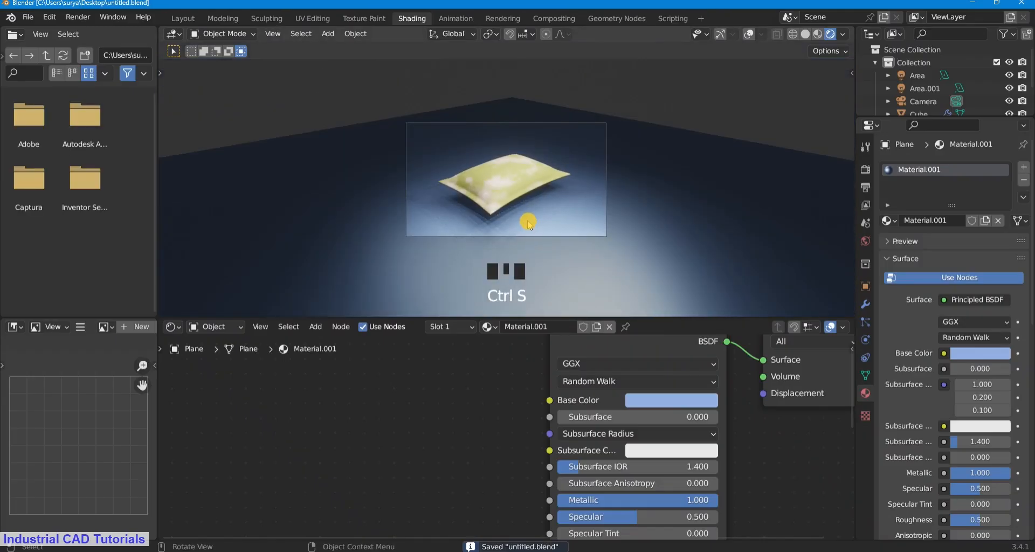
{"action": "scroll", "coordinate": [485, 207], "scroll_direction": "up", "scroll_amount": 1}
{"action": "scroll", "coordinate": [487, 453], "scroll_direction": "down", "scroll_amount": 8}
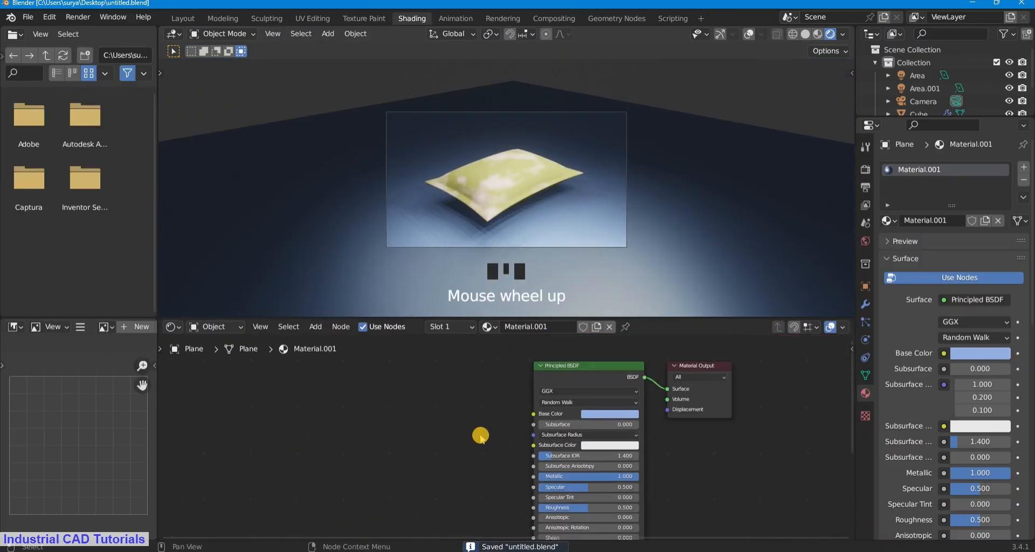
{"action": "middle_click_drag", "start_coordinate": [475, 434], "coordinate": [437, 425]}
{"action": "scroll", "coordinate": [417, 426], "scroll_direction": "up", "scroll_amount": 3}
{"action": "scroll", "coordinate": [420, 425], "scroll_direction": "down", "scroll_amount": 3}
{"action": "scroll", "coordinate": [436, 425], "scroll_direction": "up", "scroll_amount": 2}
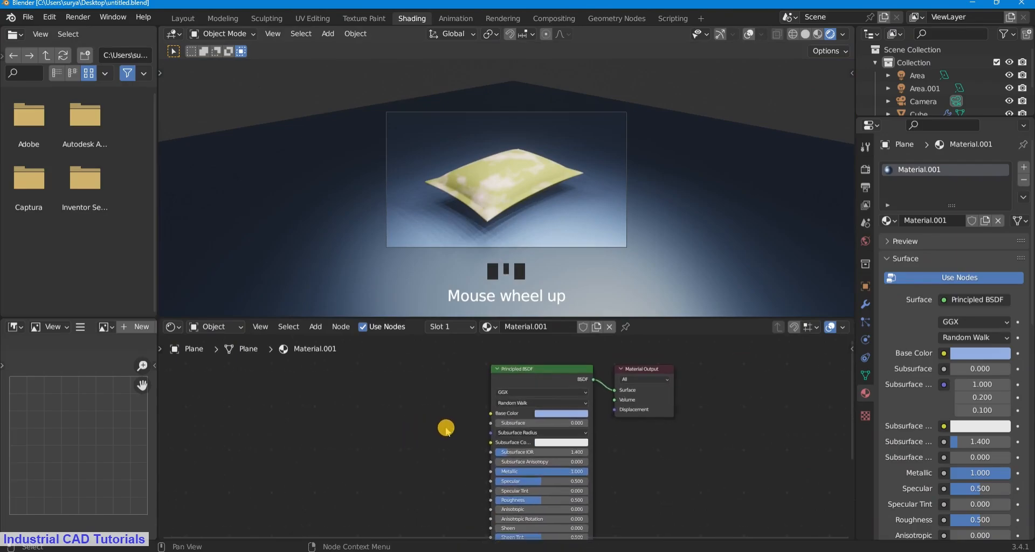
Display the scene's Eevee render settings and save the file again
{"action": "left_click", "coordinate": [864, 172]}
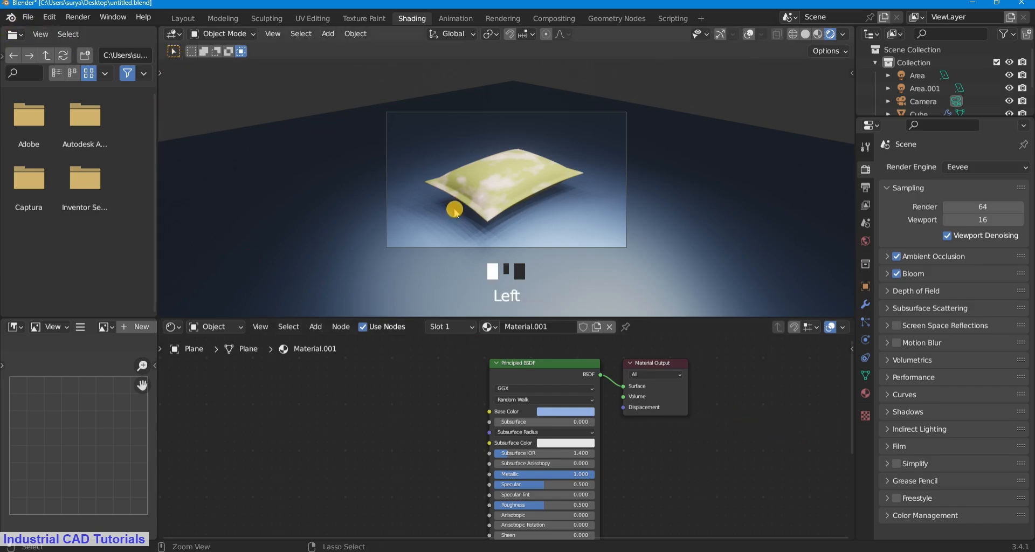
{"action": "key", "text": "ctrl+s"}
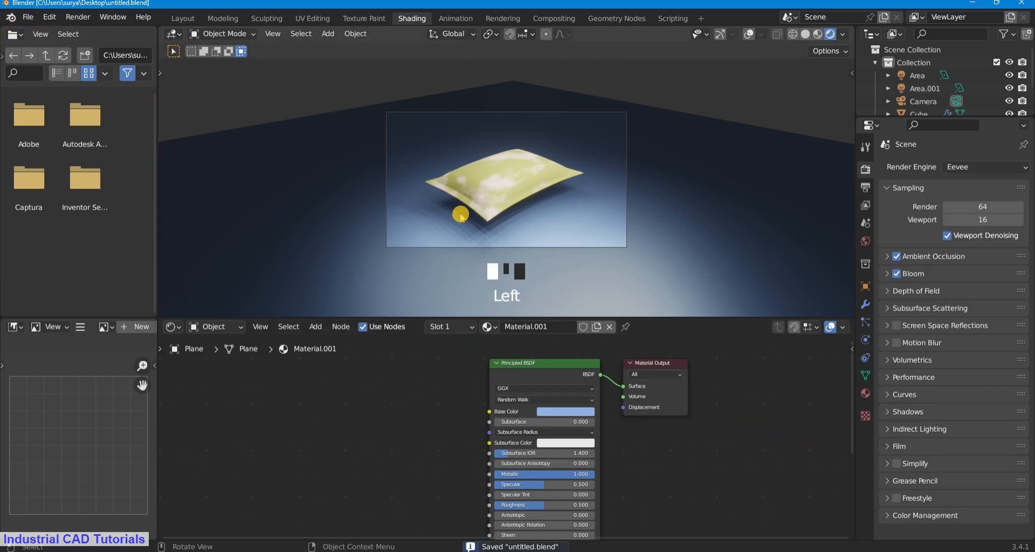